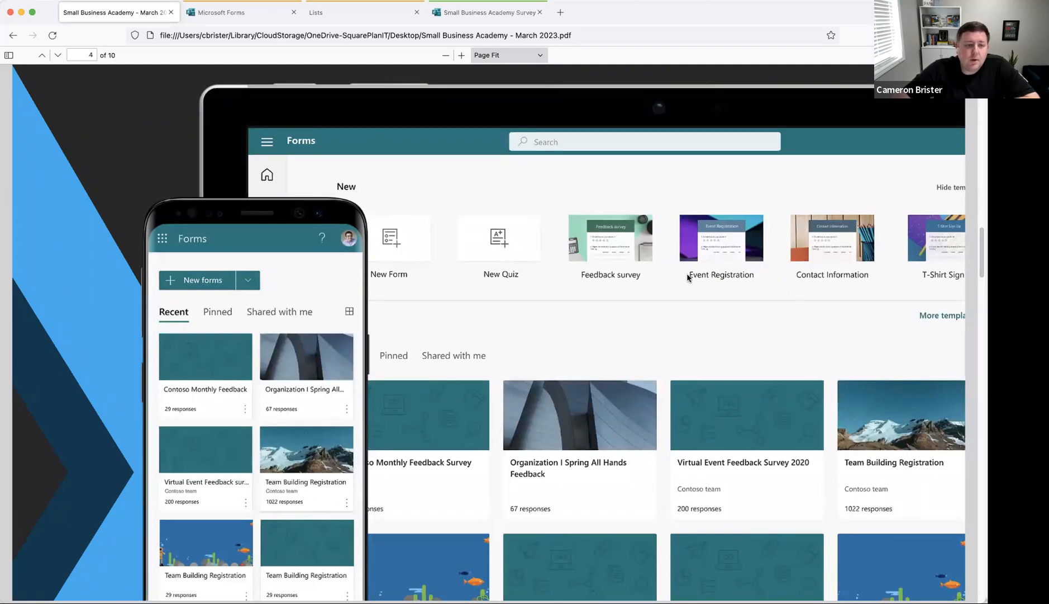
Step: Switch from the Small Business Academy PDF to the Microsoft Forms tab
{"action": "left_click", "coordinate": [266, 9]}
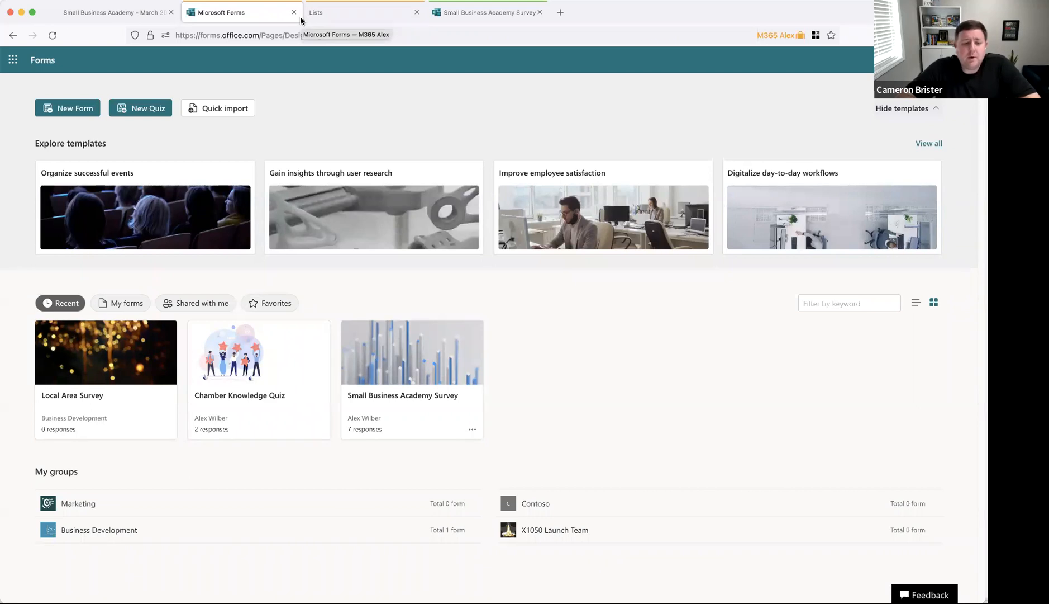
Step: Open the Chamber Knowledge Quiz and preview its cover page as a respondent
{"action": "mouse_move", "coordinate": [312, 203]}
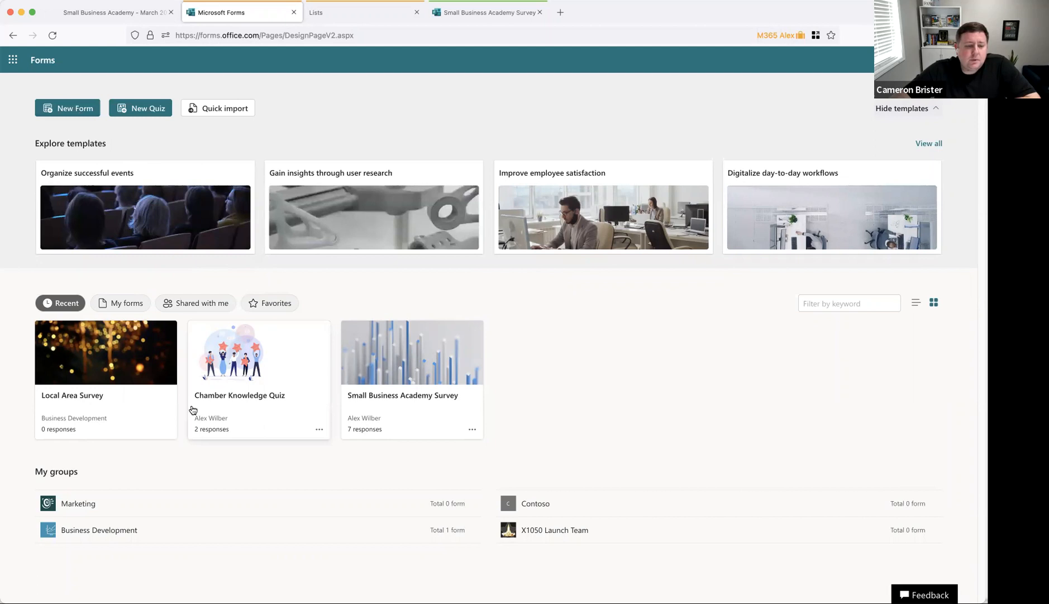
{"action": "left_click", "coordinate": [276, 380]}
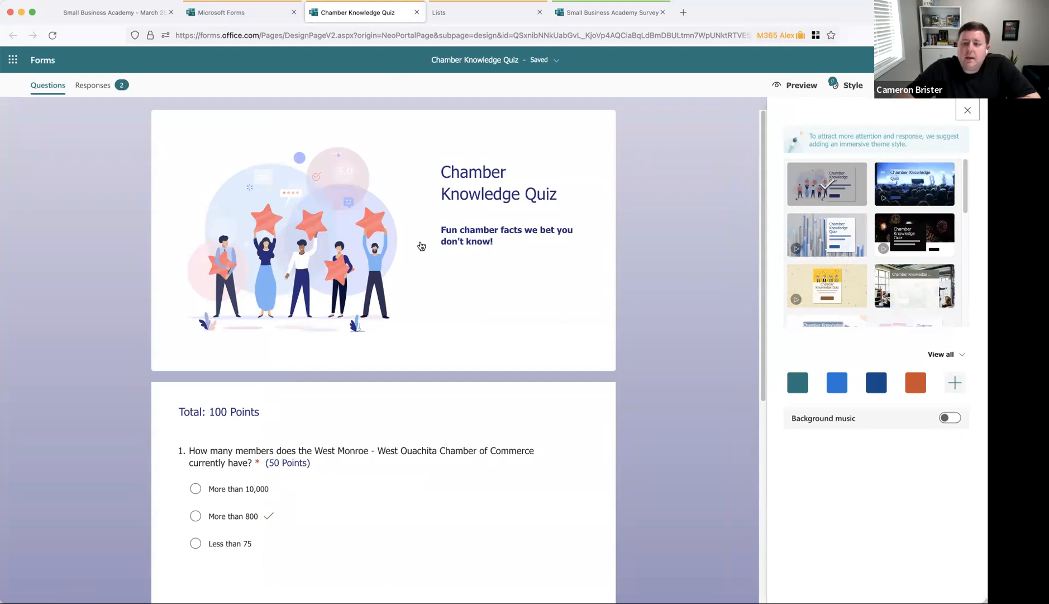
{"action": "left_click", "coordinate": [811, 84]}
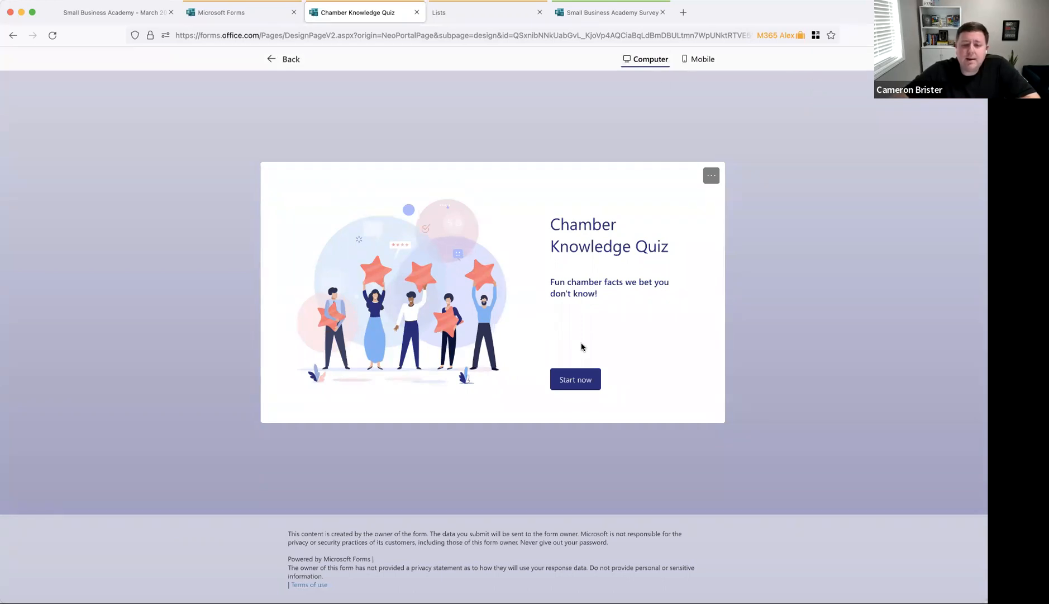
Step: Answer the quiz with Less than 75 and Professional Dr, enter an email address, and submit
{"action": "left_click", "coordinate": [581, 383]}
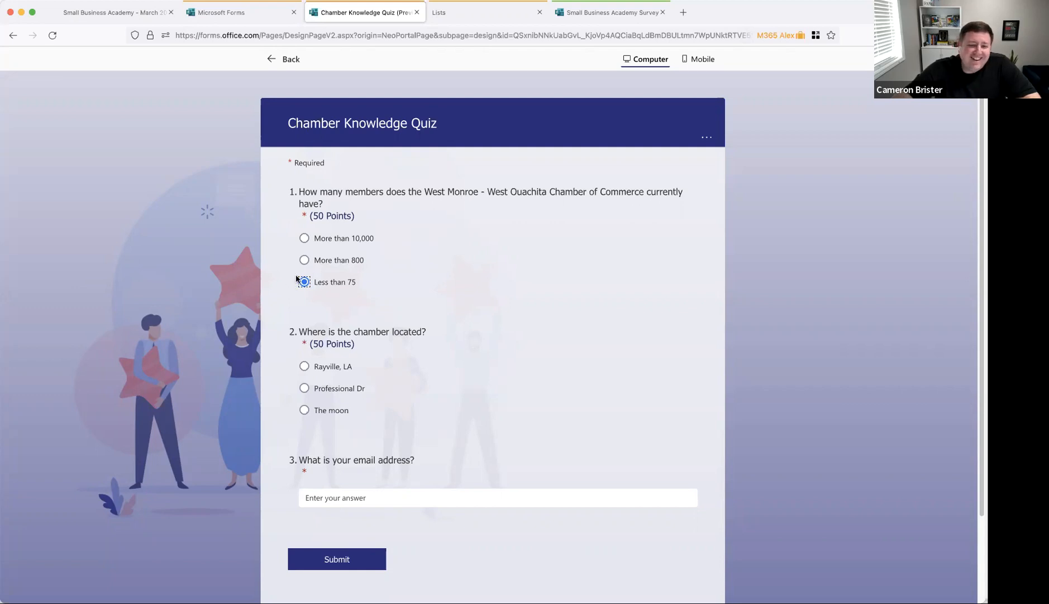
{"action": "scroll", "coordinate": [346, 323], "scroll_direction": "down", "scroll_amount": 1}
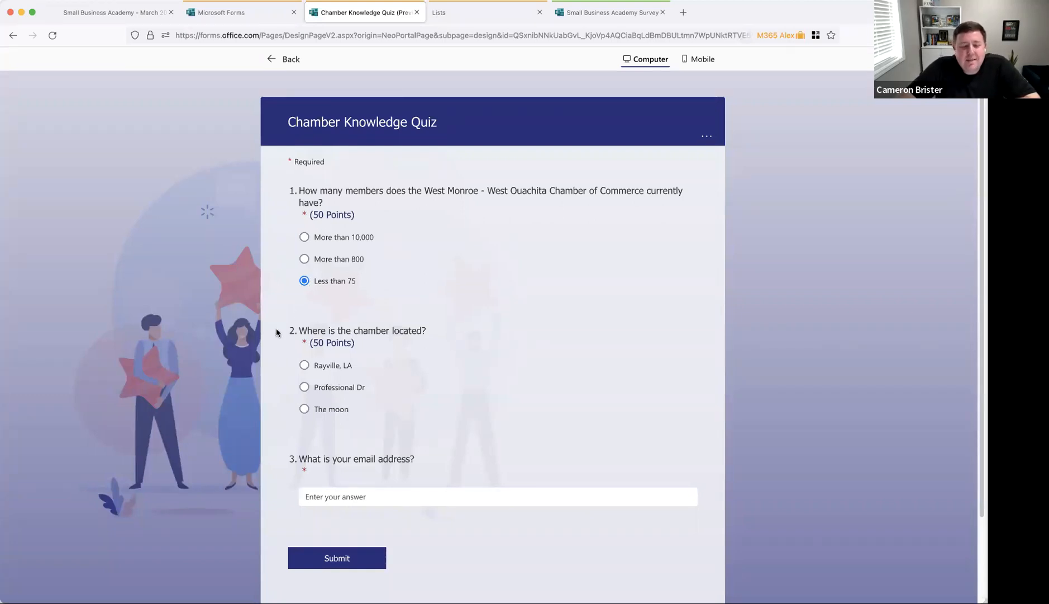
{"action": "left_click", "coordinate": [305, 388]}
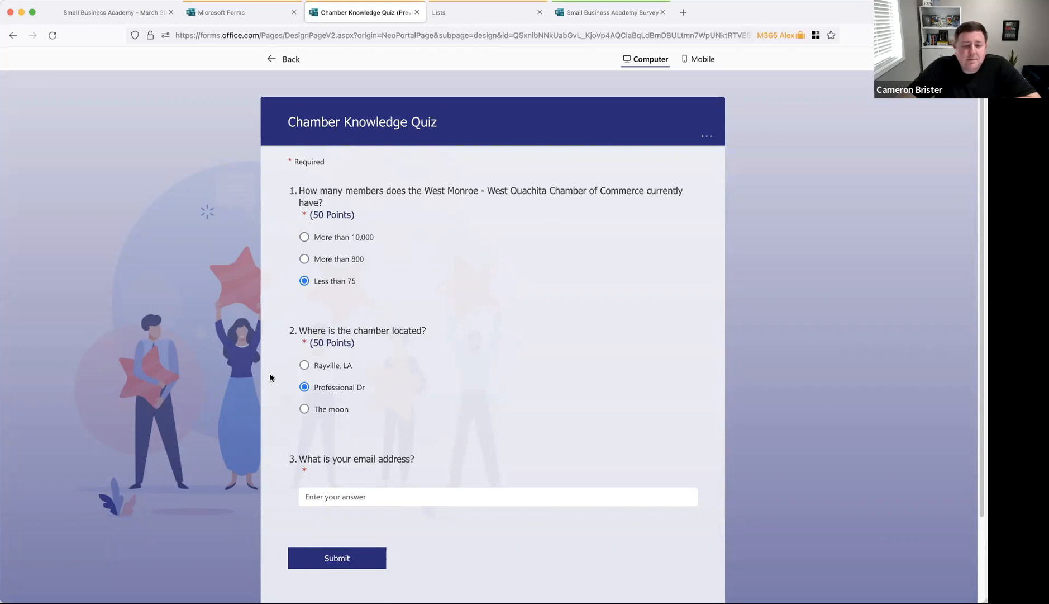
{"action": "left_click", "coordinate": [493, 494]}
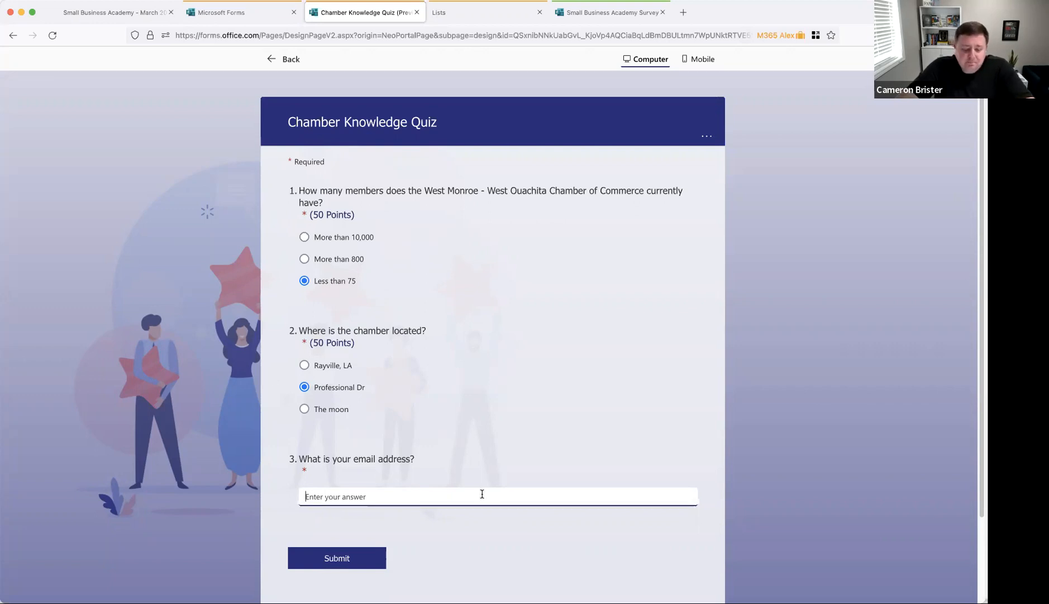
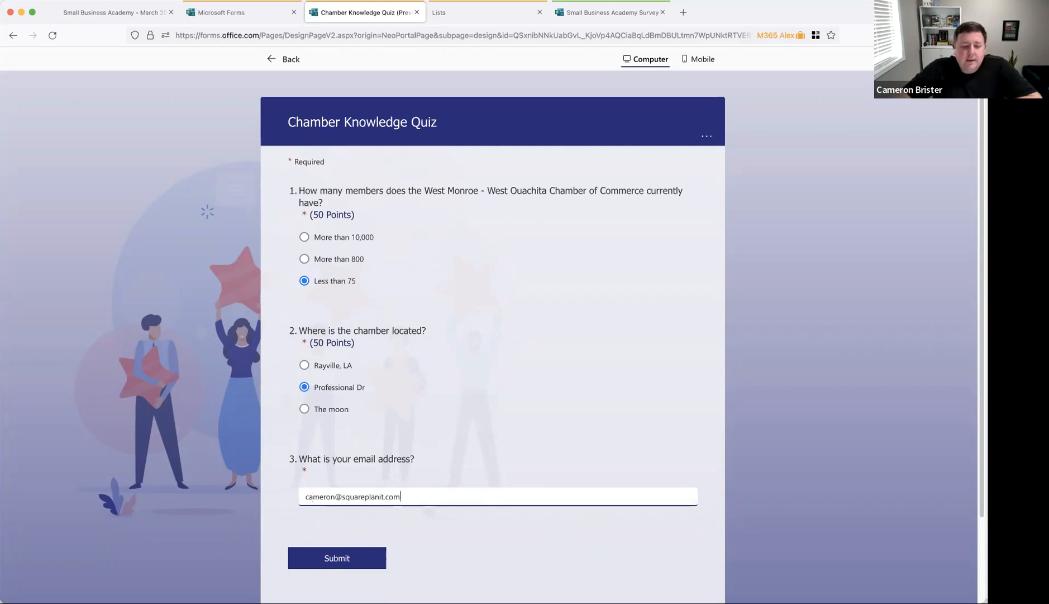
{"action": "left_click", "coordinate": [360, 557]}
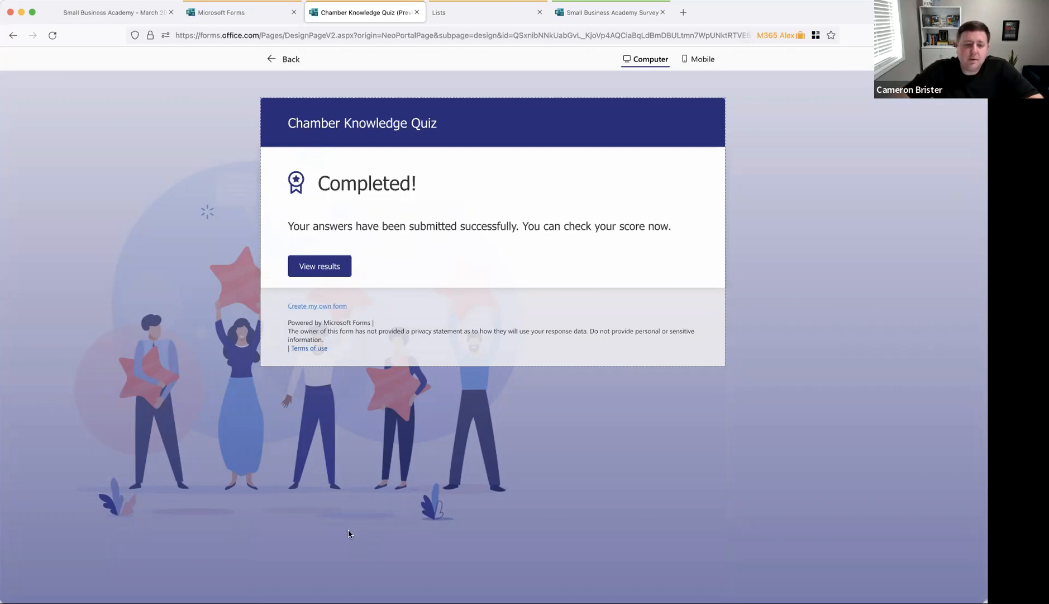
Step: Review the 50/100 result and each question's feedback, then return to the Forms home page
{"action": "left_click", "coordinate": [322, 269]}
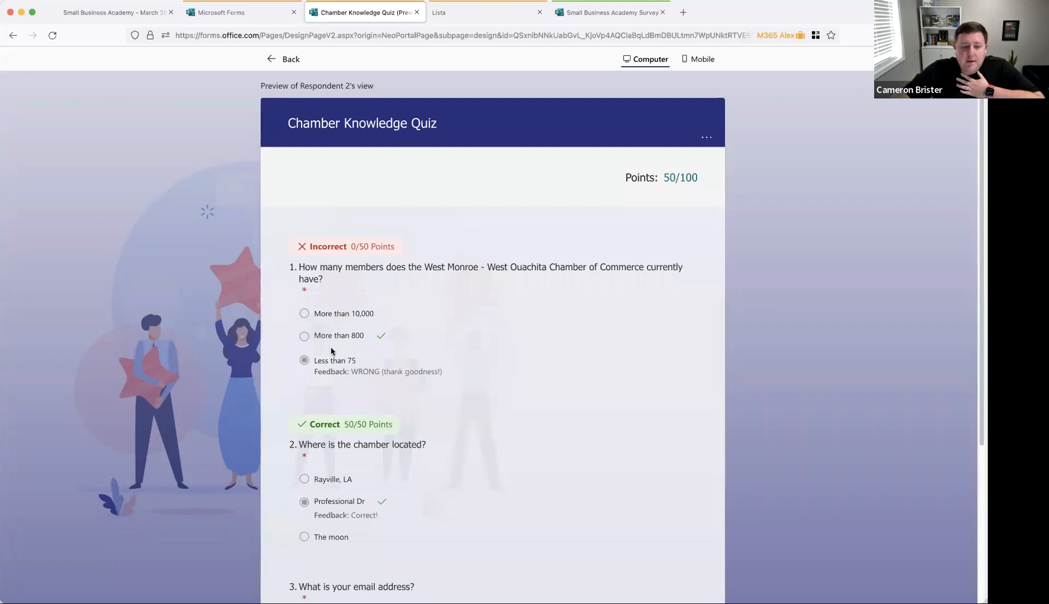
{"action": "left_click_drag", "start_coordinate": [313, 376], "coordinate": [450, 375]}
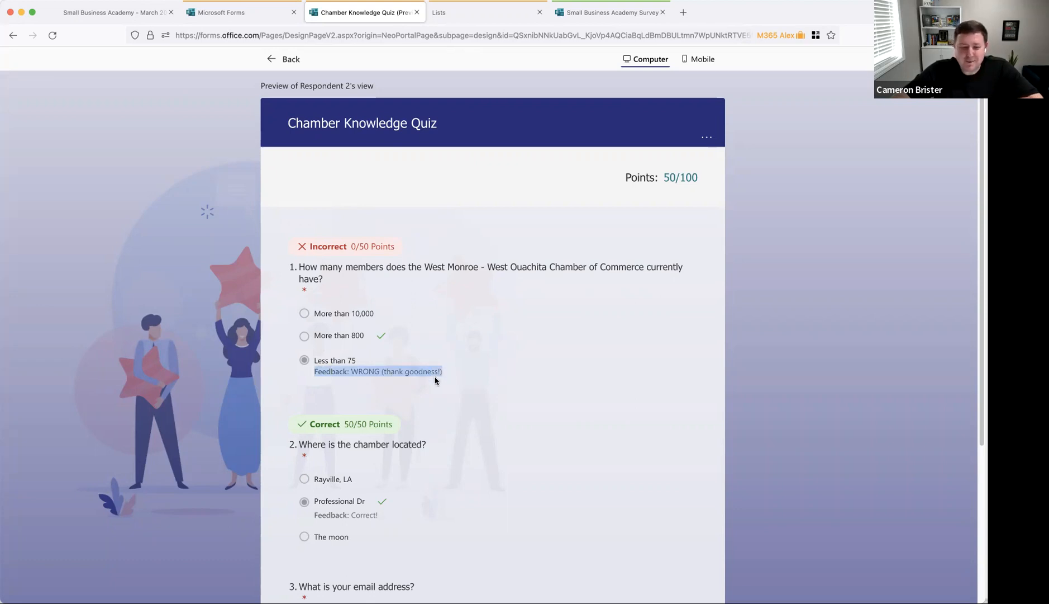
{"action": "left_click", "coordinate": [431, 380]}
{"action": "scroll", "coordinate": [431, 383], "scroll_direction": "down", "scroll_amount": 3}
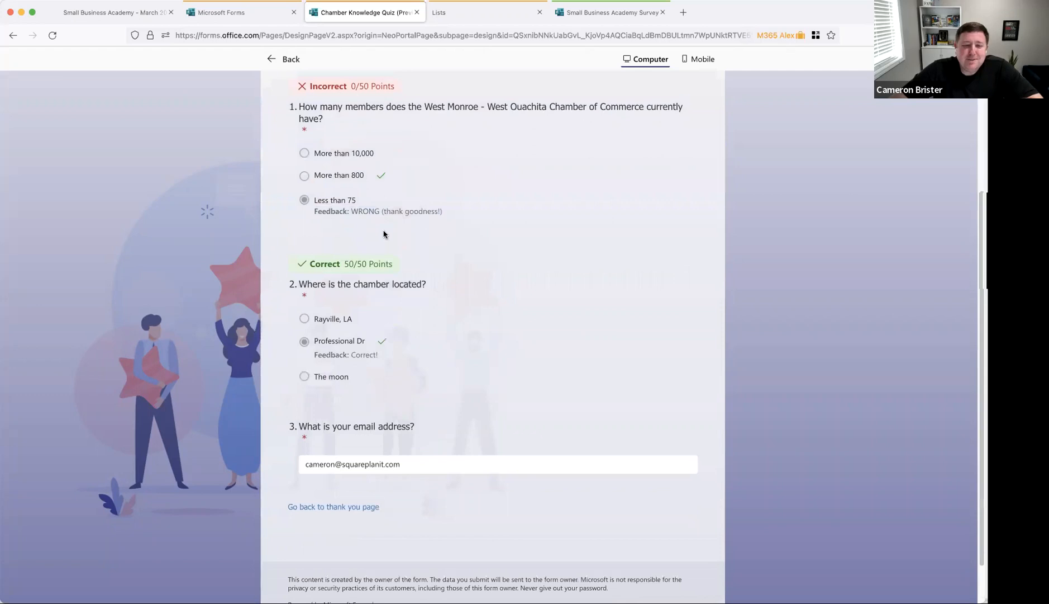
{"action": "left_click_drag", "start_coordinate": [339, 212], "coordinate": [431, 212]}
{"action": "left_click", "coordinate": [446, 235]}
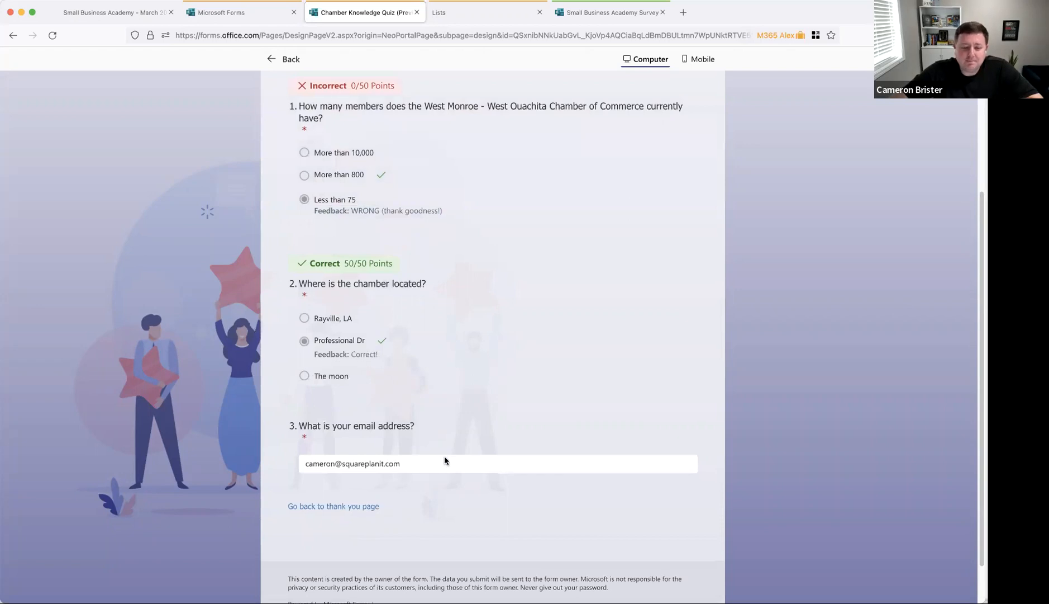
{"action": "scroll", "coordinate": [444, 459], "scroll_direction": "up", "scroll_amount": 3}
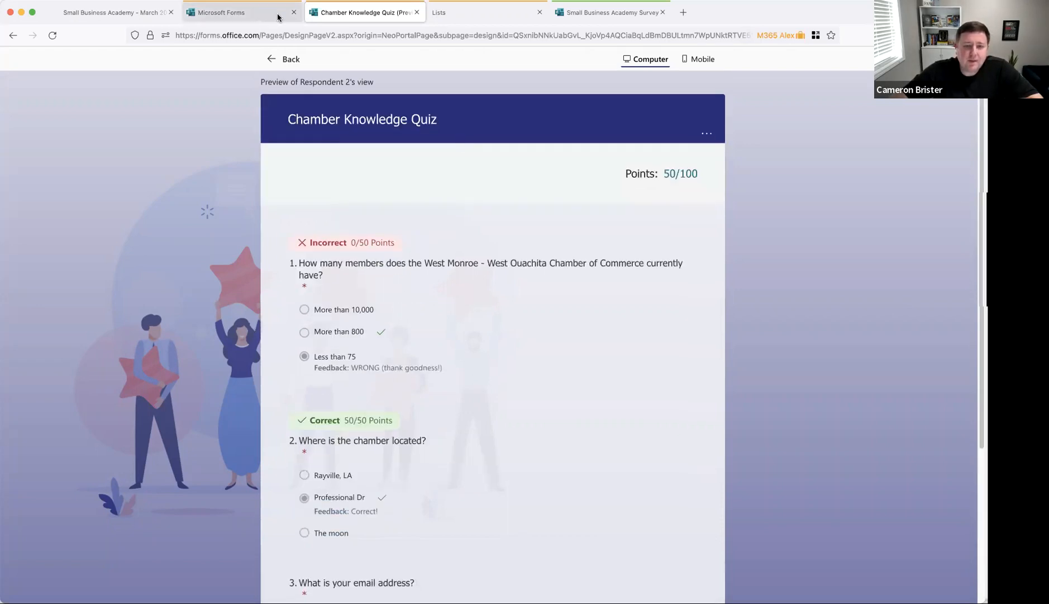
{"action": "left_click", "coordinate": [256, 13]}
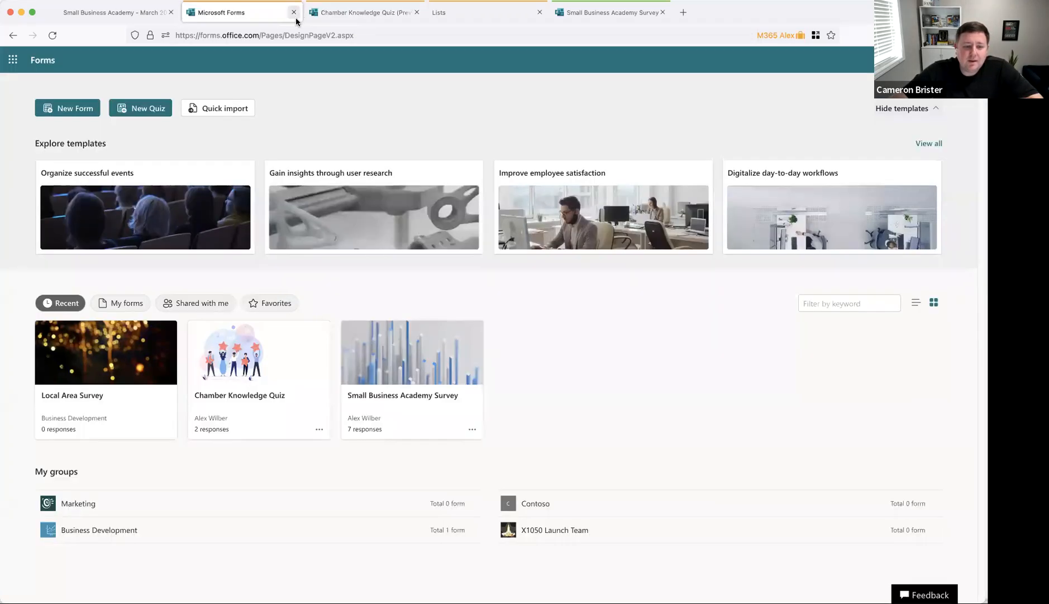
Step: Review the Chamber Knowledge Quiz responses: 3 responses, 50.0 average, 0% and 100% correct pie charts
{"action": "left_click", "coordinate": [285, 399]}
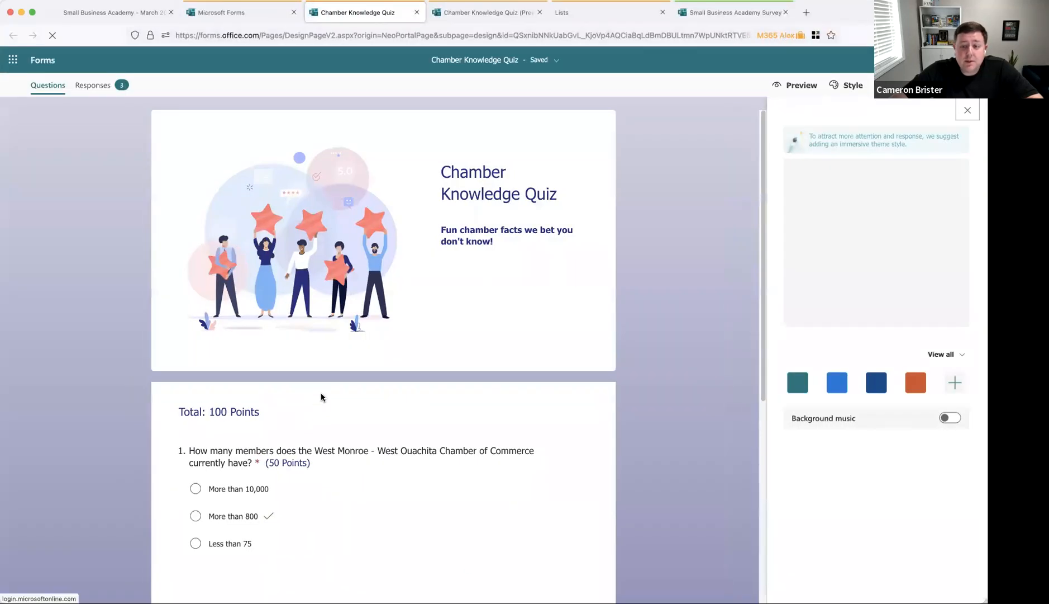
{"action": "left_click", "coordinate": [100, 87]}
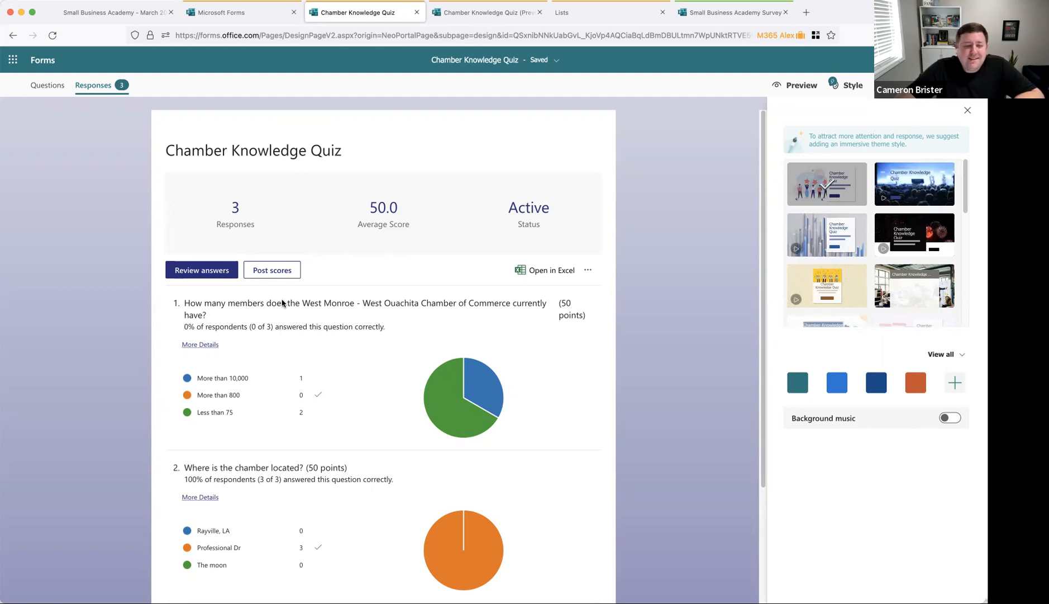
{"action": "scroll", "coordinate": [277, 364], "scroll_direction": "down", "scroll_amount": 1}
{"action": "scroll", "coordinate": [455, 349], "scroll_direction": "down", "scroll_amount": 3}
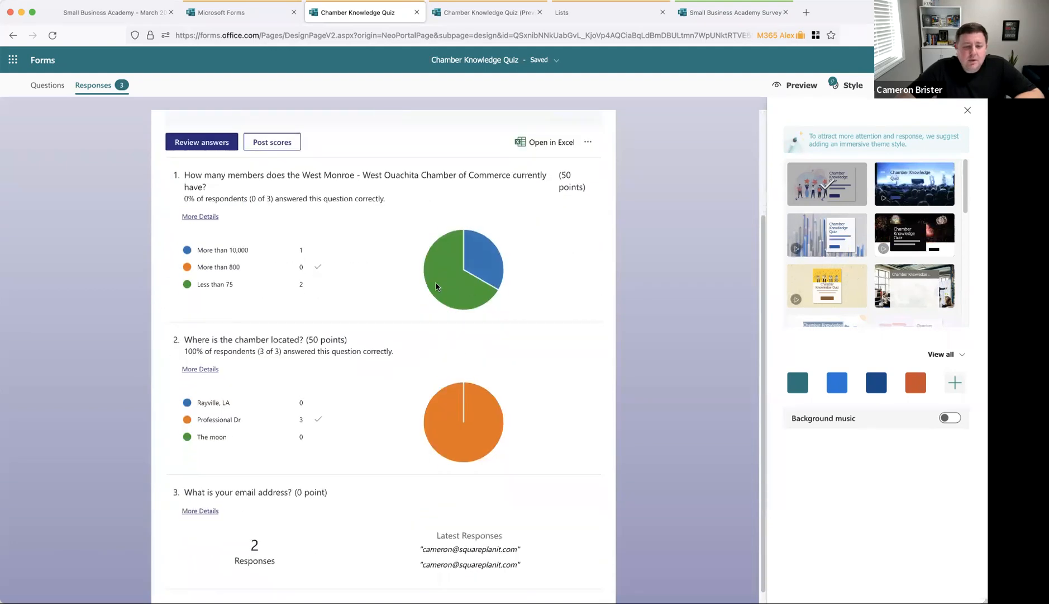
{"action": "scroll", "coordinate": [293, 382], "scroll_direction": "down", "scroll_amount": 1}
{"action": "scroll", "coordinate": [293, 382], "scroll_direction": "up", "scroll_amount": 2}
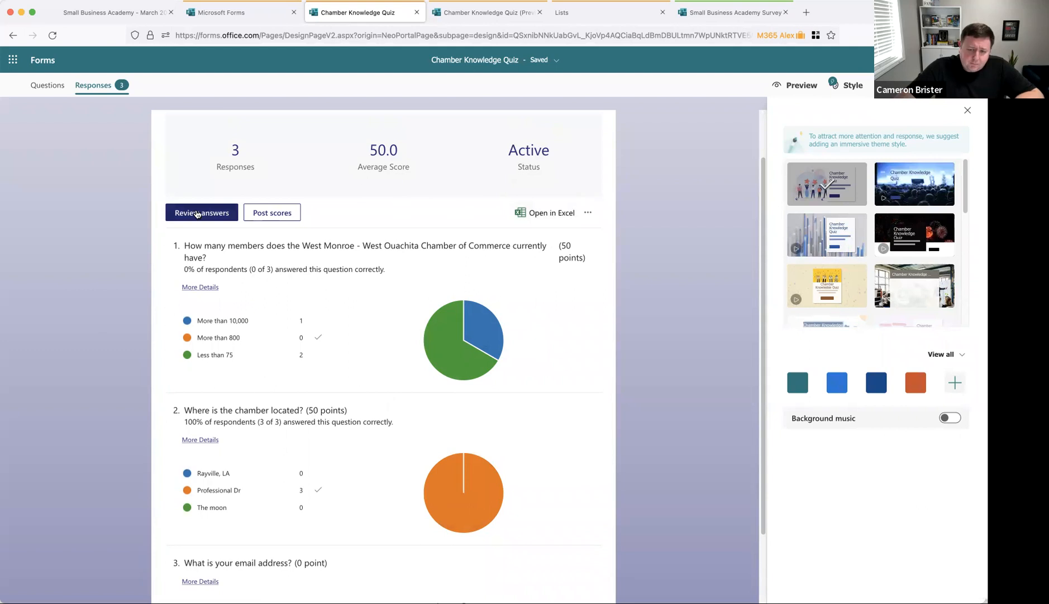
{"action": "left_click", "coordinate": [198, 213]}
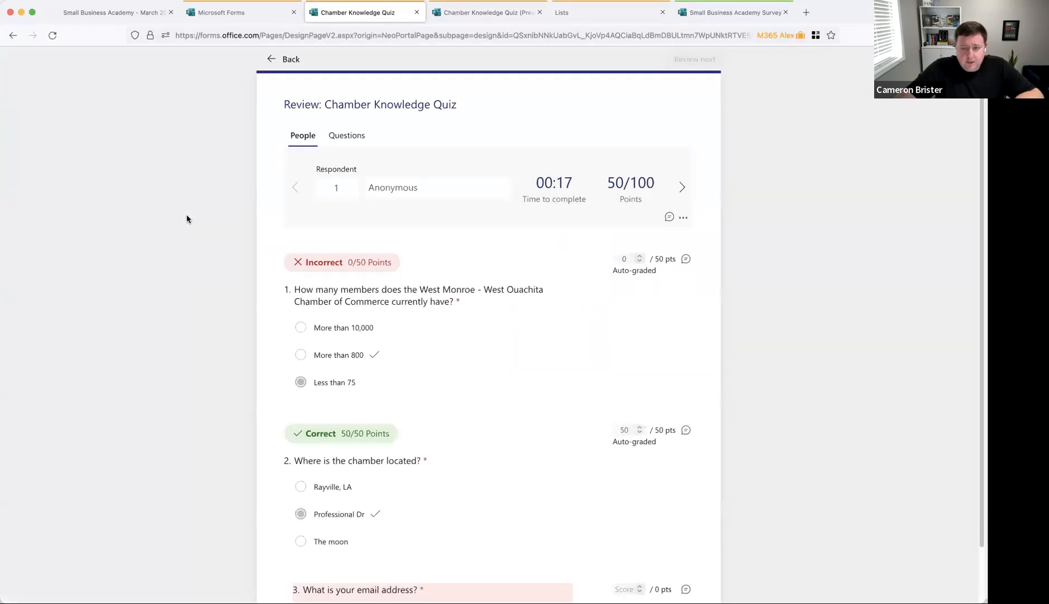
{"action": "scroll", "coordinate": [272, 262], "scroll_direction": "down", "scroll_amount": 2}
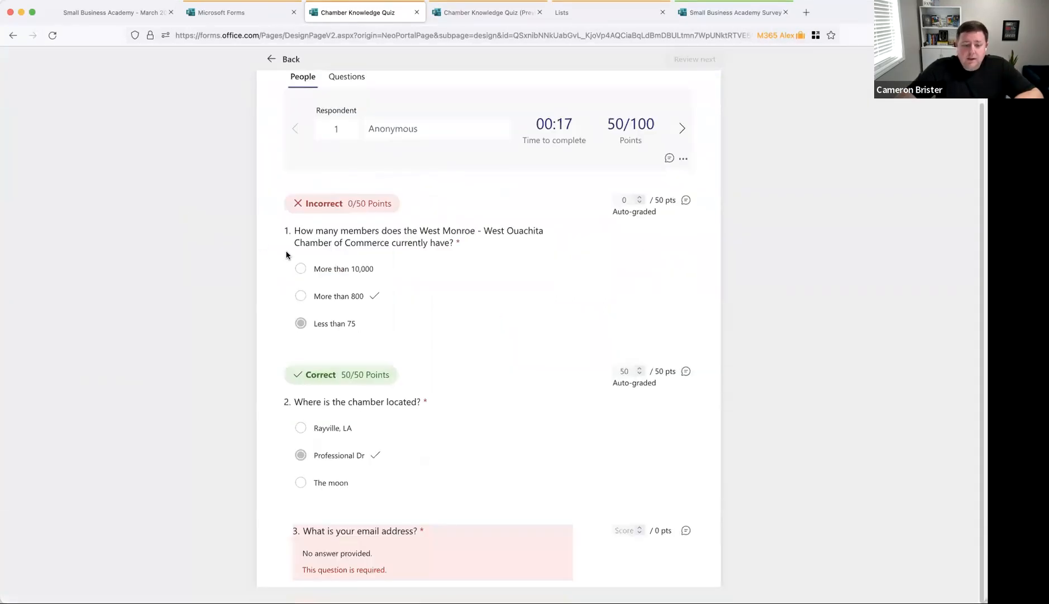
{"action": "scroll", "coordinate": [335, 320], "scroll_direction": "up", "scroll_amount": 2}
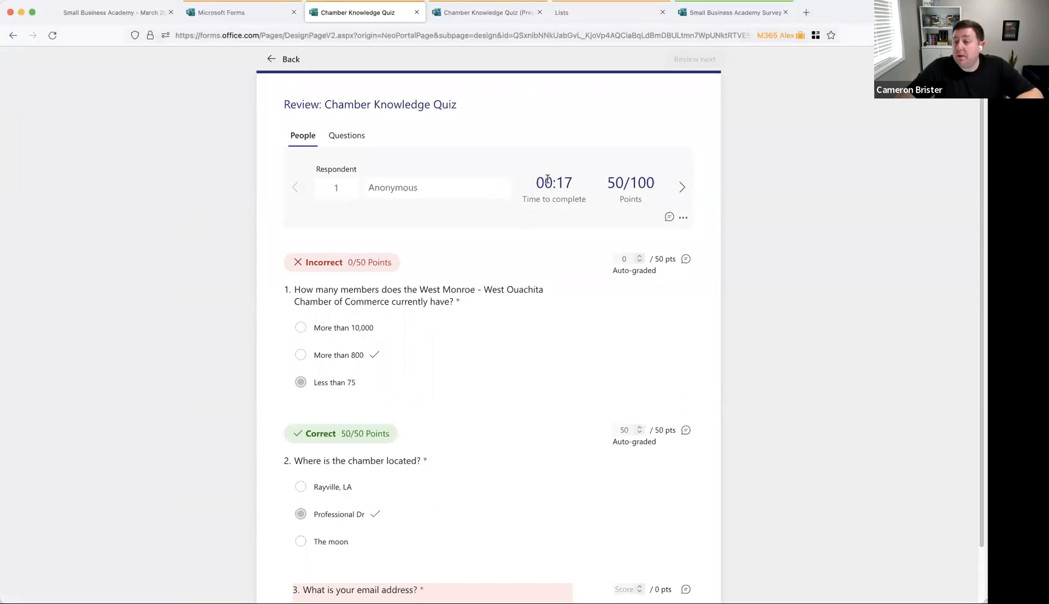
{"action": "left_click", "coordinate": [680, 188]}
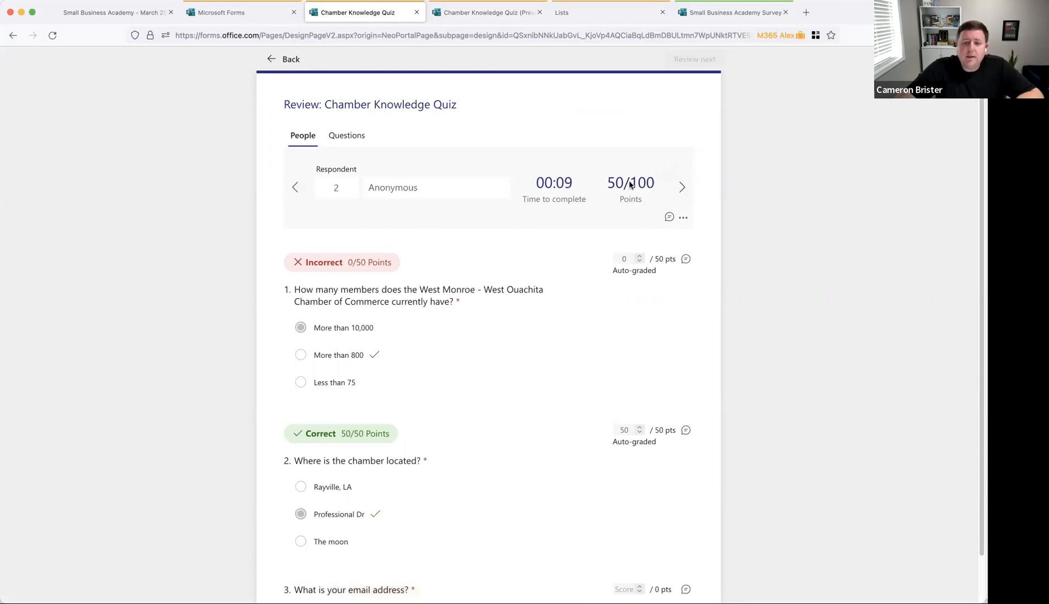
{"action": "left_click", "coordinate": [289, 61]}
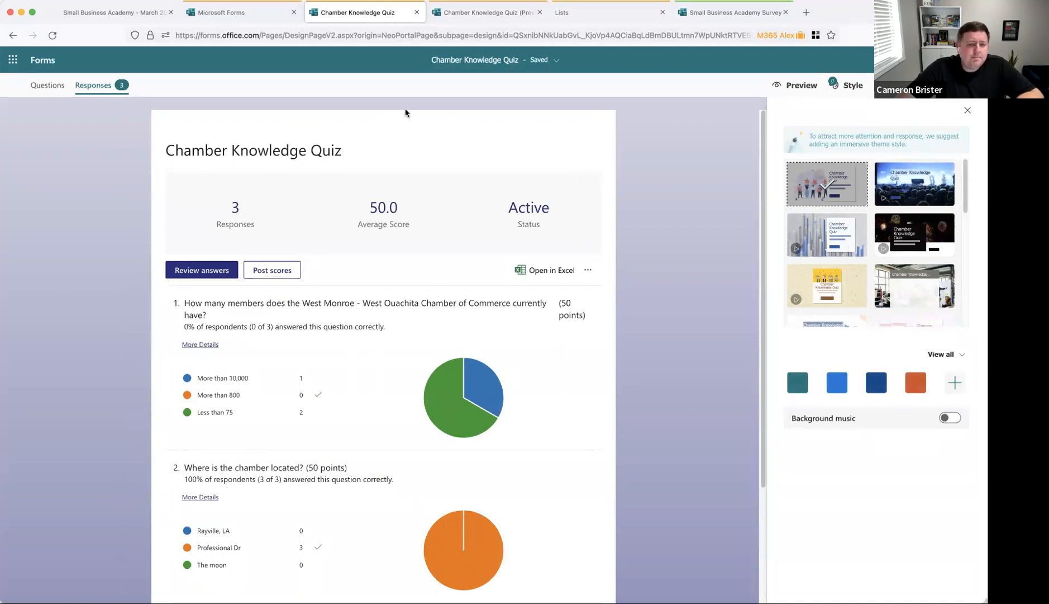
Step: Go back to the Forms home page and create a new blank form
{"action": "left_click", "coordinate": [263, 12]}
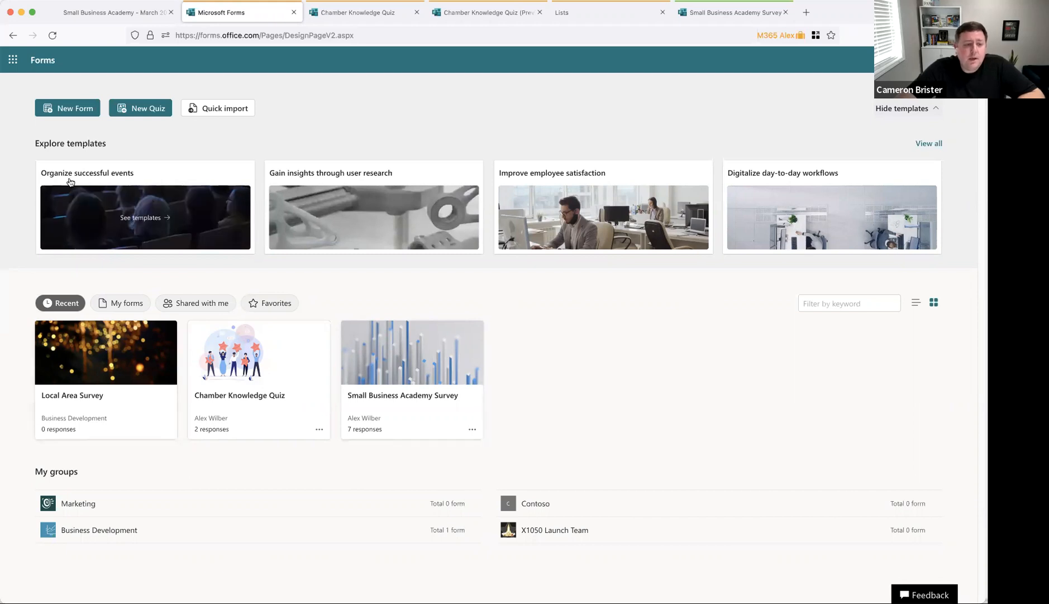
{"action": "left_click", "coordinate": [73, 112]}
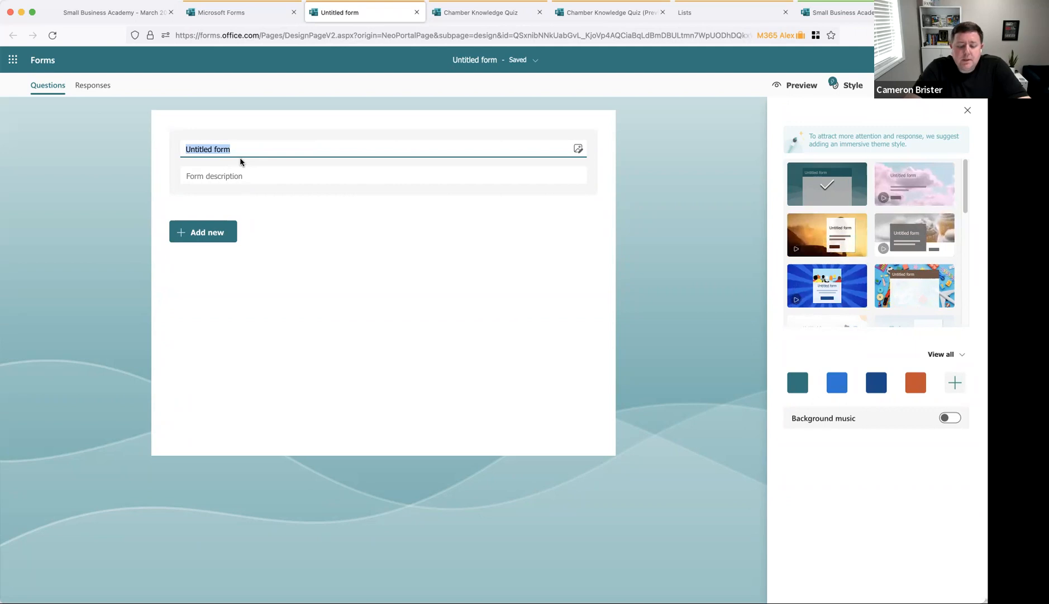
Step: Title the form 'Local Attractions Survey' and browse the available theme thumbnails
{"action": "type", "text": "Local Att"}
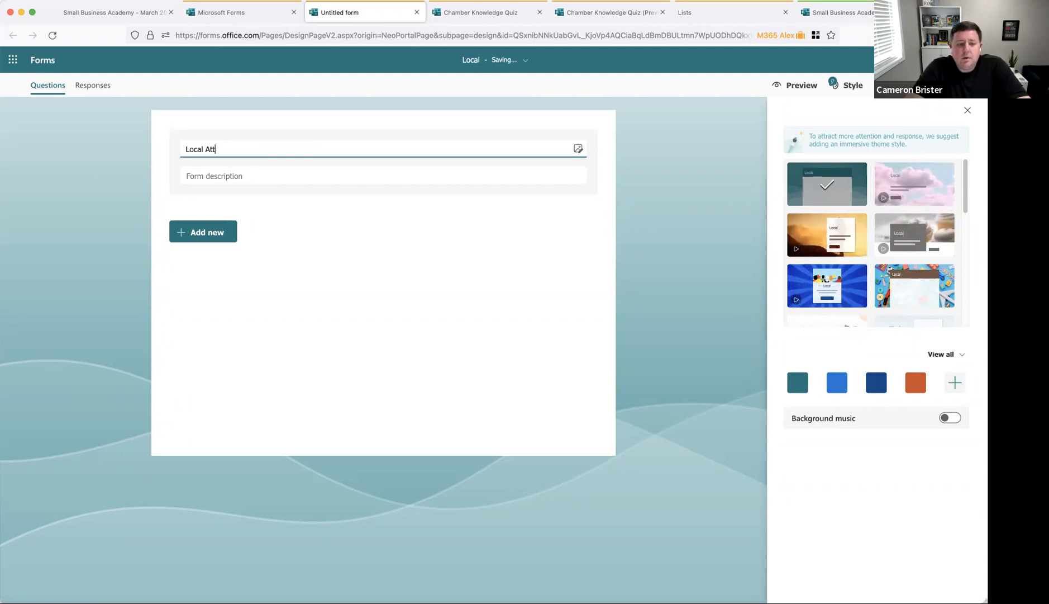
{"action": "type", "text": "ractions Survey"}
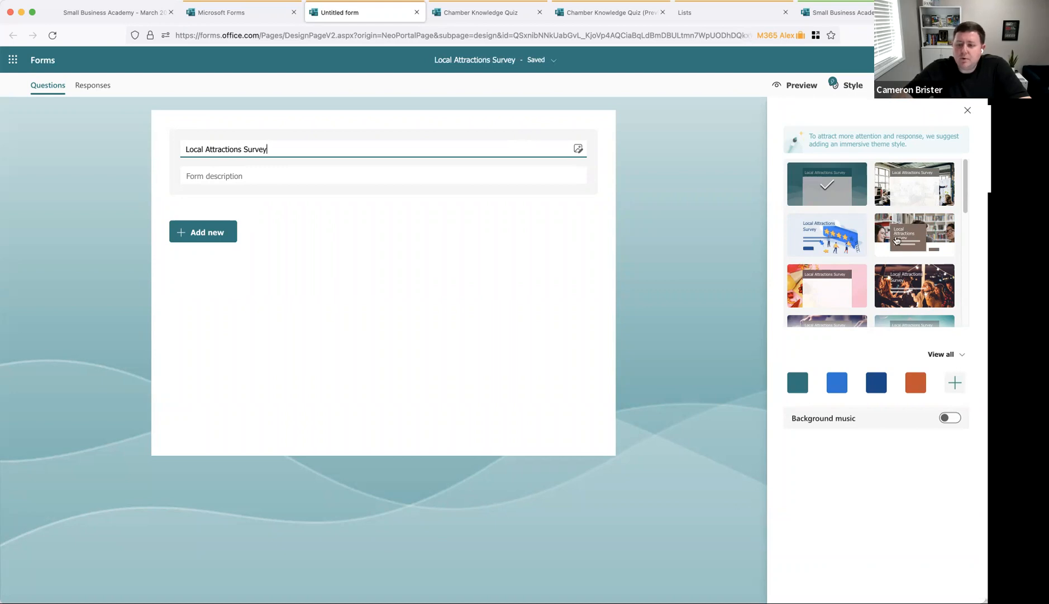
{"action": "scroll", "coordinate": [853, 232], "scroll_direction": "down", "scroll_amount": 2}
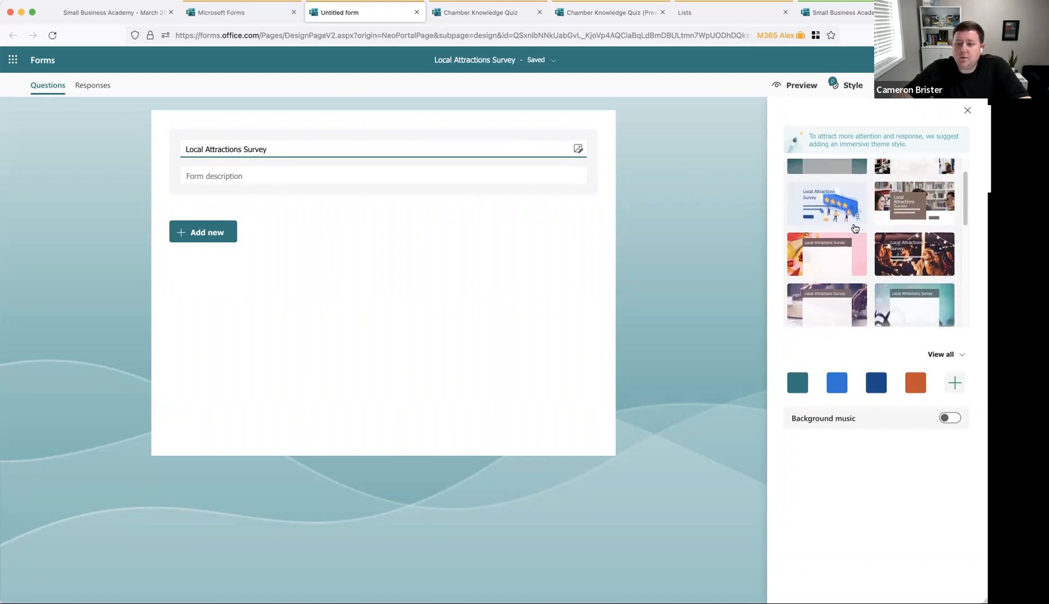
{"action": "scroll", "coordinate": [855, 227], "scroll_direction": "down", "scroll_amount": 3}
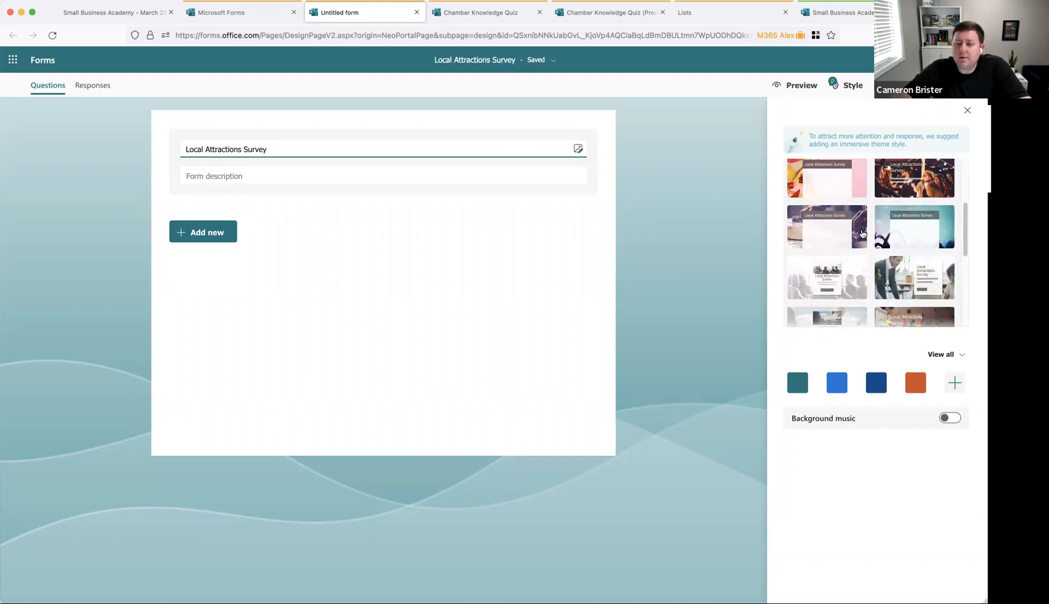
{"action": "scroll", "coordinate": [863, 234], "scroll_direction": "up", "scroll_amount": 5}
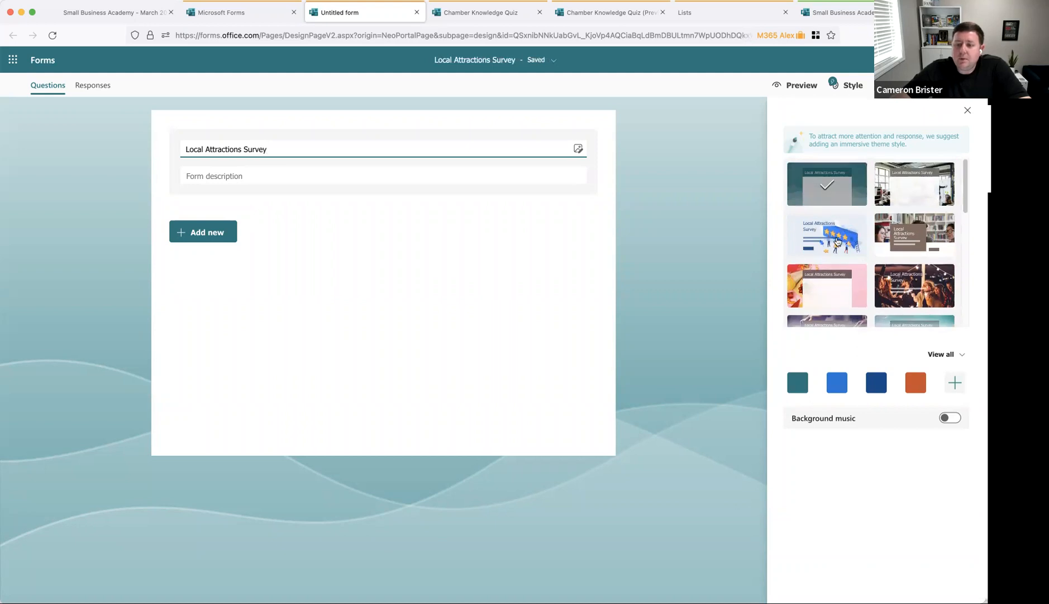
{"action": "scroll", "coordinate": [863, 246], "scroll_direction": "down", "scroll_amount": 5}
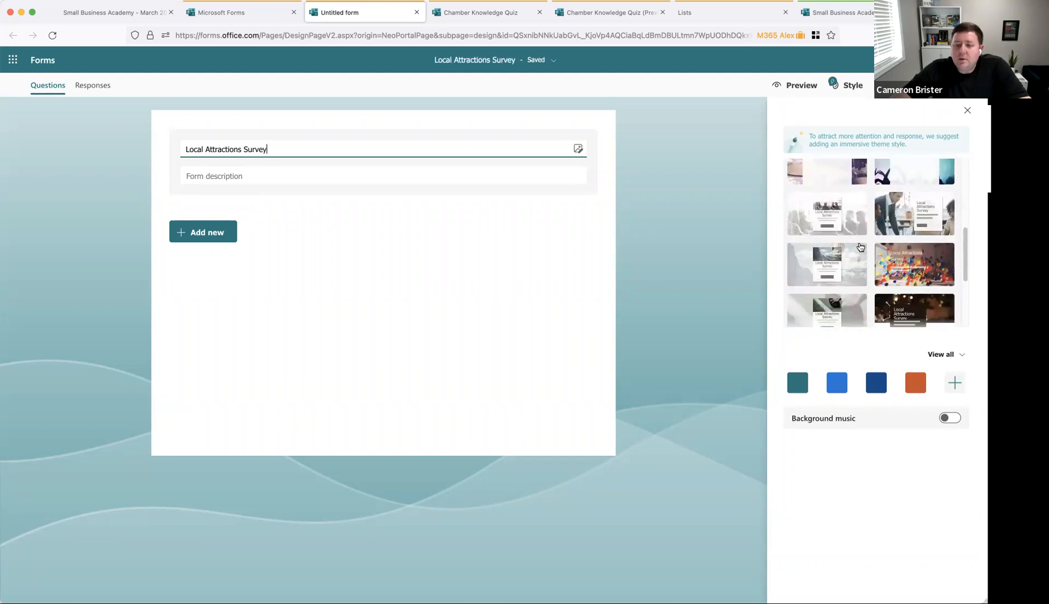
Step: Try the balloons, mountain, football and office-photo themes, then apply the blue rating-stars theme
{"action": "left_click", "coordinate": [912, 271]}
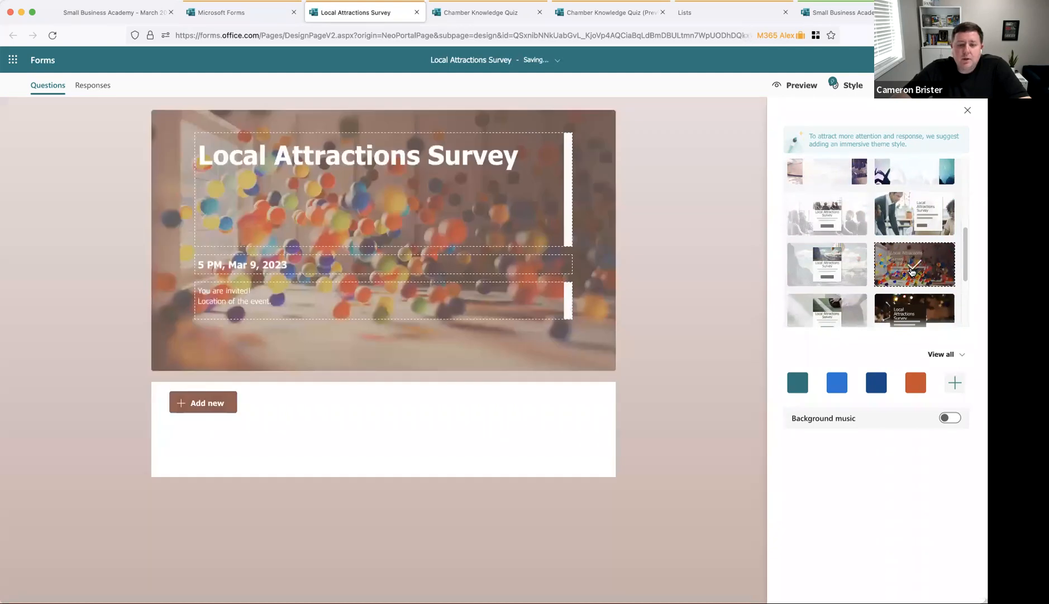
{"action": "left_click", "coordinate": [854, 271]}
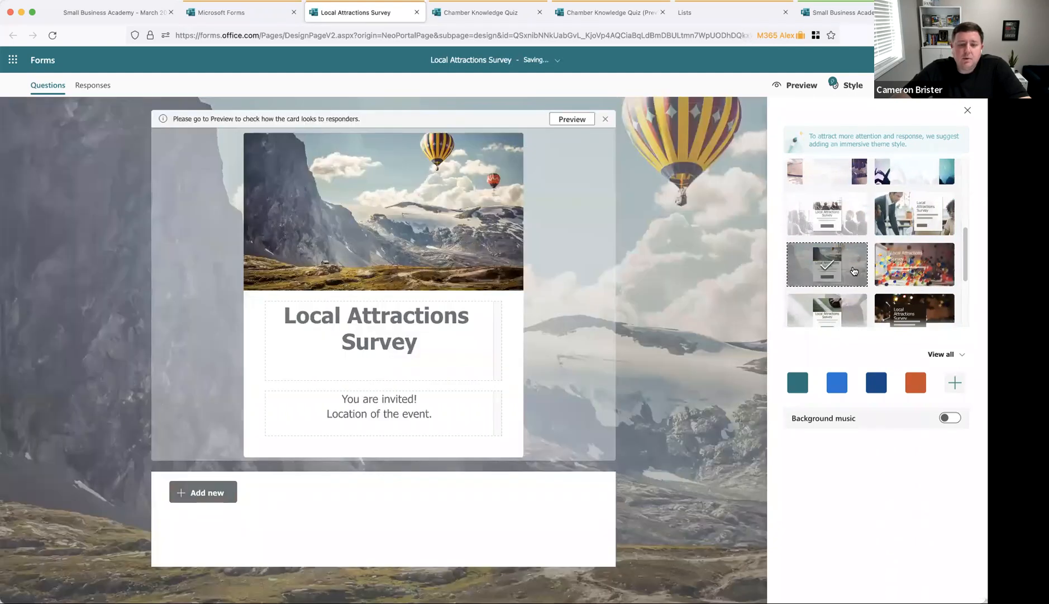
{"action": "scroll", "coordinate": [853, 272], "scroll_direction": "down", "scroll_amount": 1}
{"action": "left_click", "coordinate": [854, 270]}
{"action": "scroll", "coordinate": [854, 270], "scroll_direction": "up", "scroll_amount": 3}
{"action": "scroll", "coordinate": [854, 270], "scroll_direction": "up", "scroll_amount": 2}
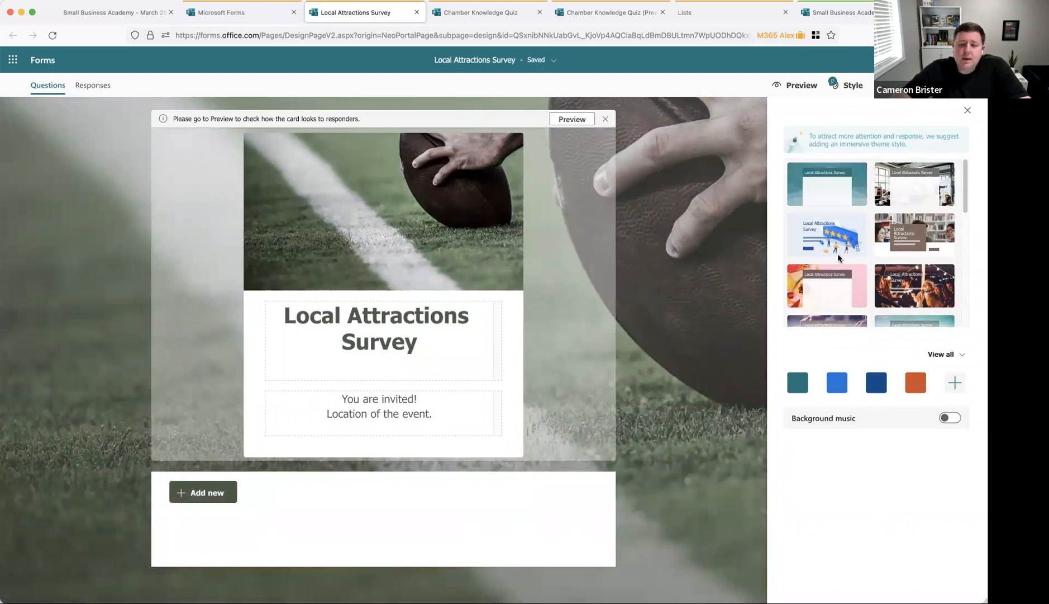
{"action": "left_click", "coordinate": [896, 192]}
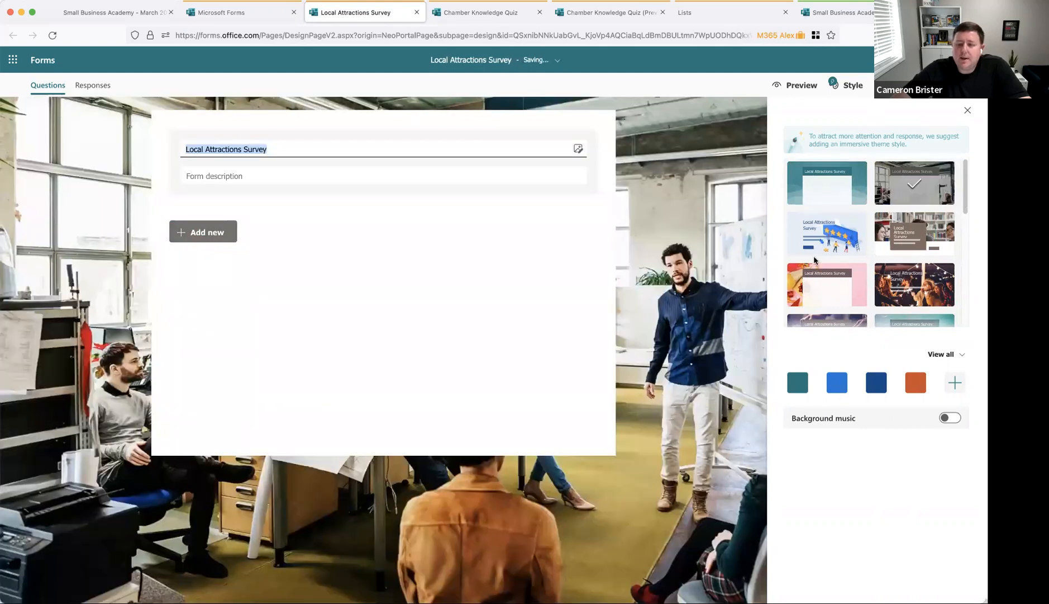
{"action": "scroll", "coordinate": [827, 257], "scroll_direction": "down", "scroll_amount": 5}
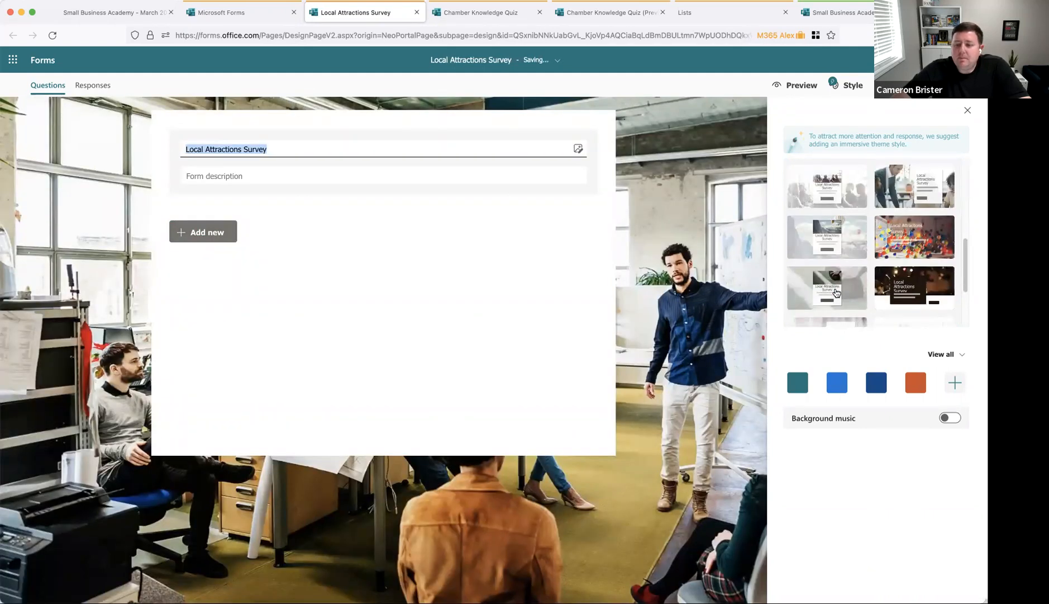
{"action": "scroll", "coordinate": [836, 292], "scroll_direction": "down", "scroll_amount": 3}
{"action": "scroll", "coordinate": [838, 295], "scroll_direction": "up", "scroll_amount": 8}
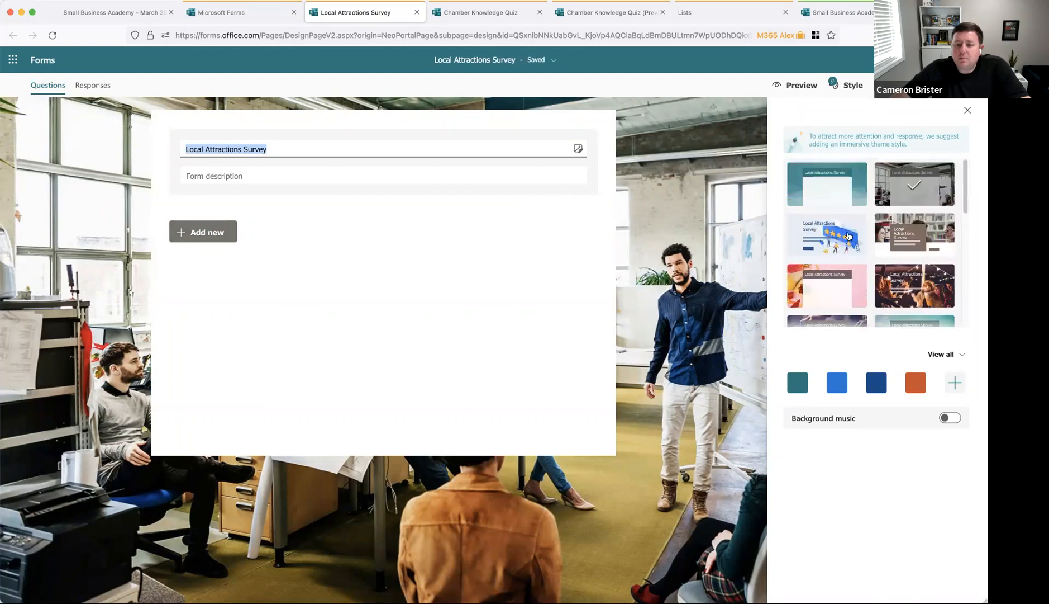
{"action": "left_click", "coordinate": [839, 238]}
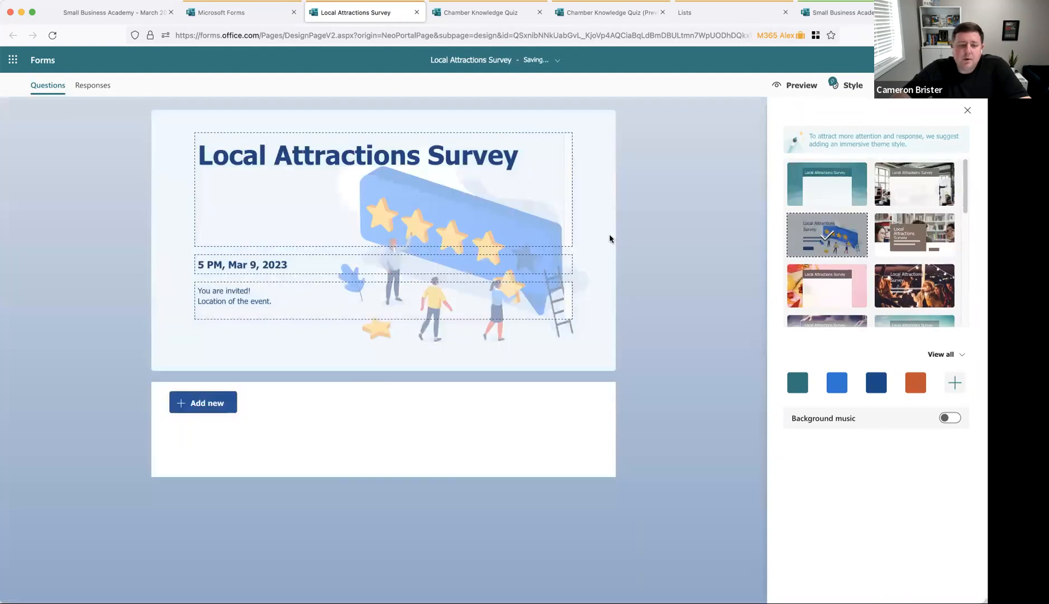
Step: Add a choice question 'Where do you live?' with options Monroe, West Monroe and Other
{"action": "left_click", "coordinate": [218, 405]}
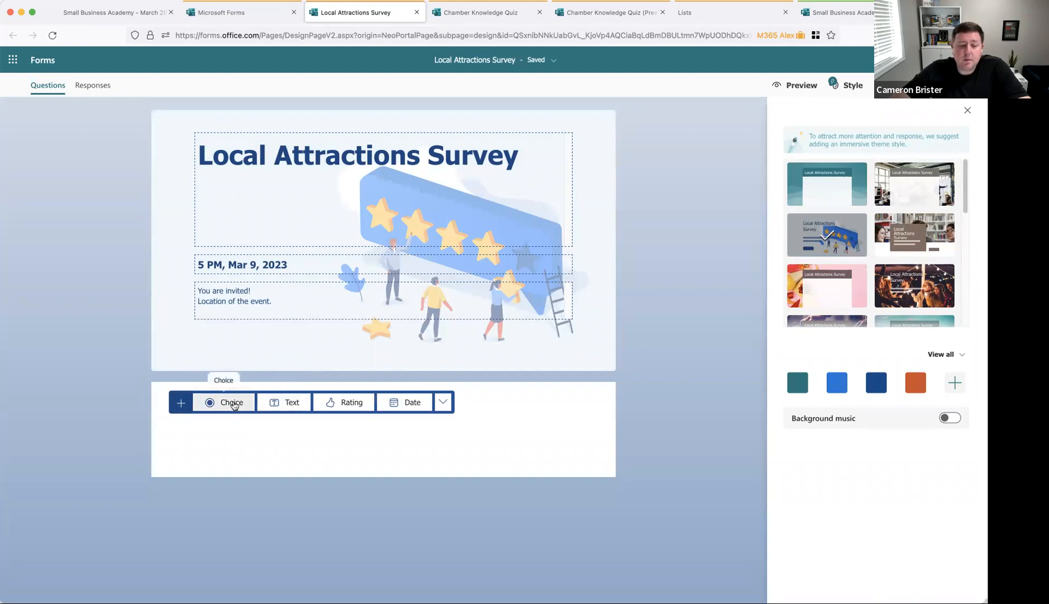
{"action": "left_click", "coordinate": [233, 403]}
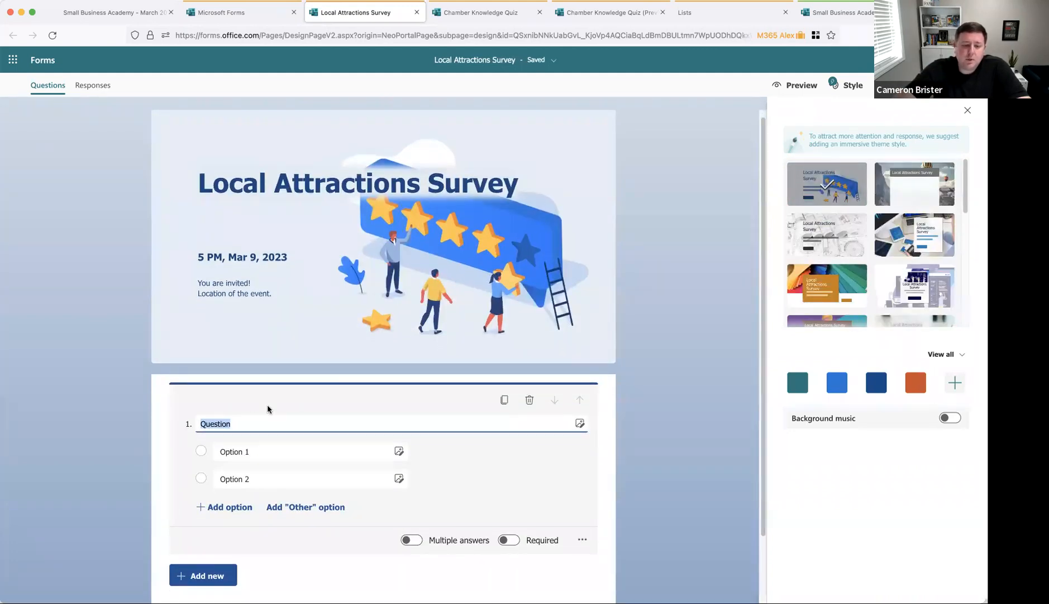
{"action": "type", "text": "W"}
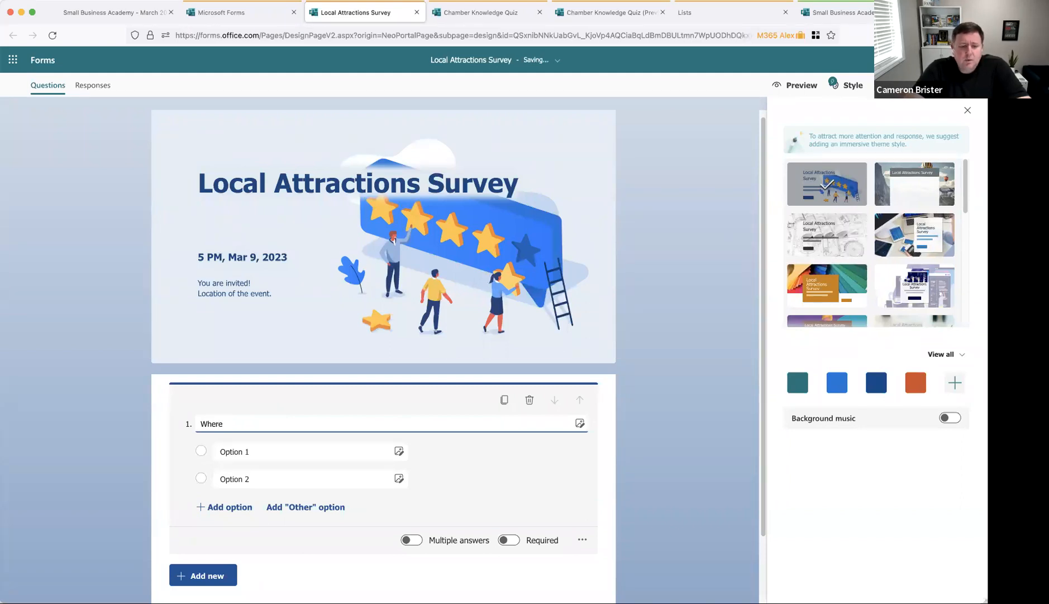
{"action": "left_click", "coordinate": [261, 450]}
{"action": "type", "text": "Monr"}
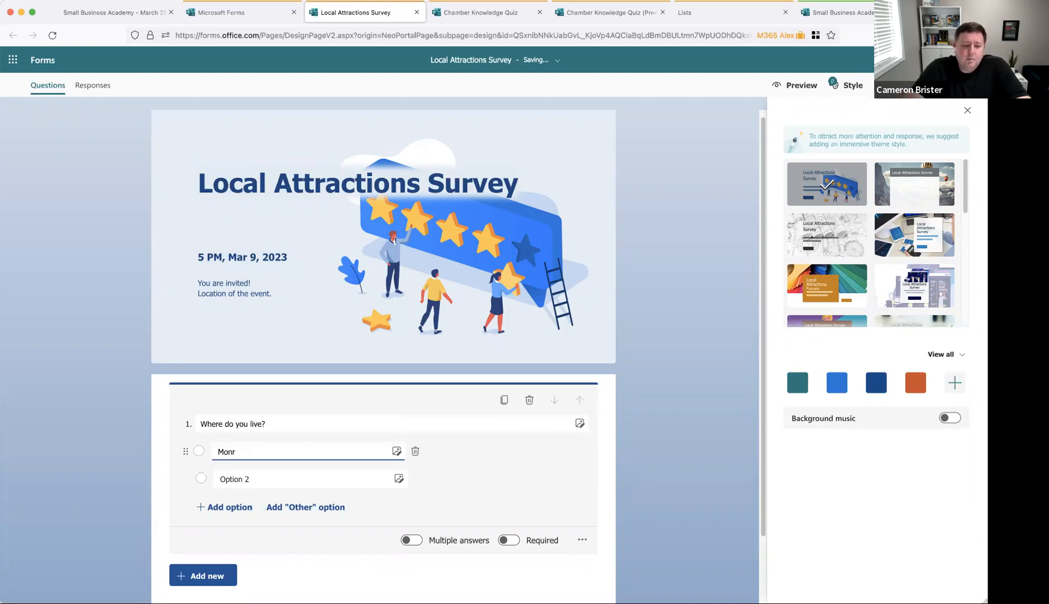
{"action": "left_click", "coordinate": [258, 477]}
{"action": "type", "text": "West Monroe"}
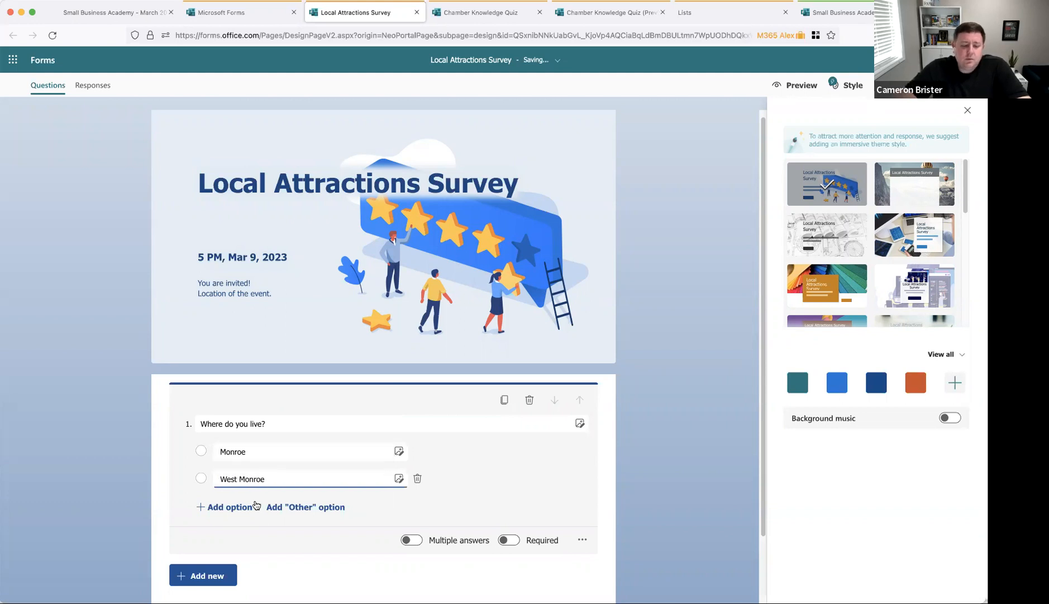
{"action": "left_click", "coordinate": [302, 507]}
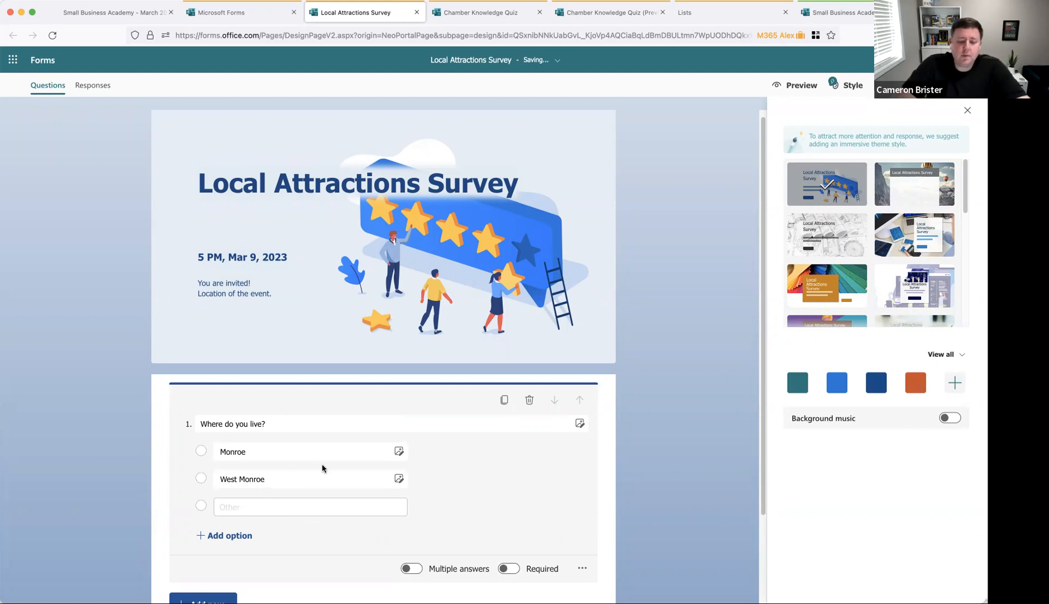
Step: Make the question required and keep it as a single-answer question
{"action": "scroll", "coordinate": [401, 489], "scroll_direction": "down", "scroll_amount": 1}
{"action": "scroll", "coordinate": [520, 459], "scroll_direction": "down", "scroll_amount": 2}
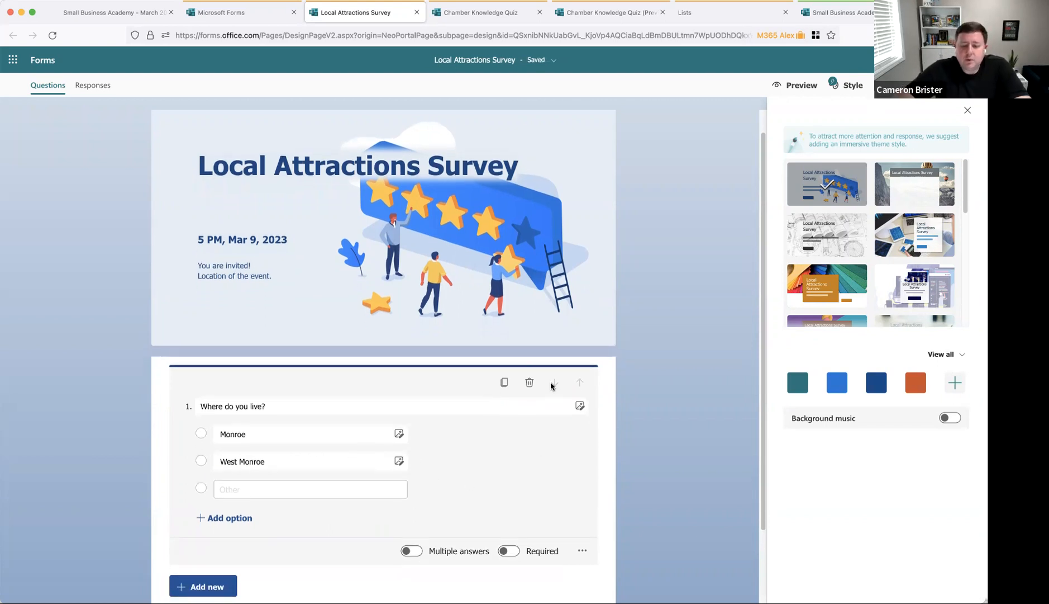
{"action": "left_click", "coordinate": [517, 552]}
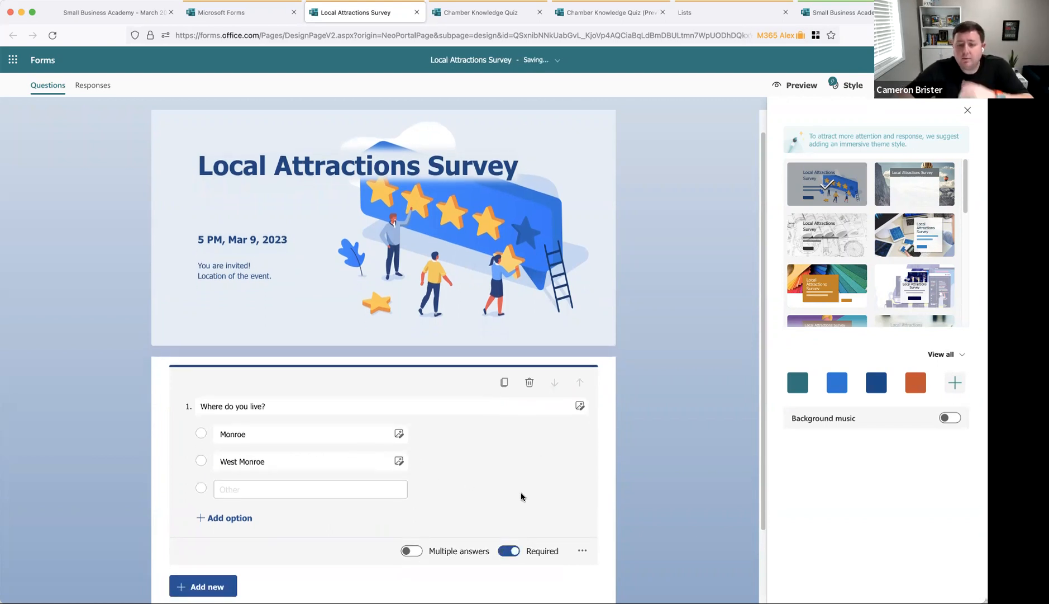
{"action": "scroll", "coordinate": [520, 495], "scroll_direction": "down", "scroll_amount": 5}
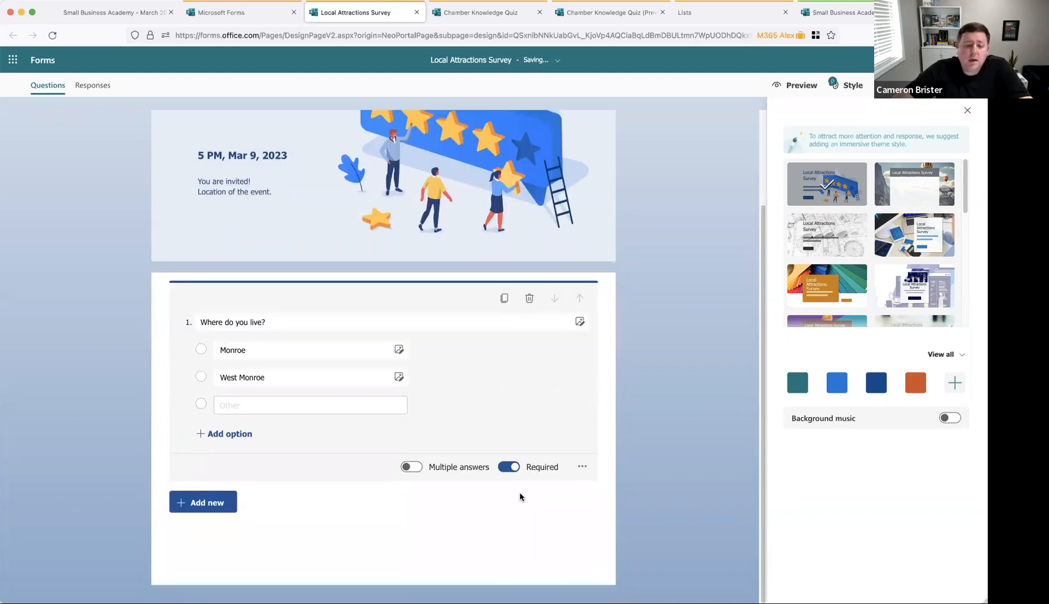
{"action": "left_click", "coordinate": [412, 468]}
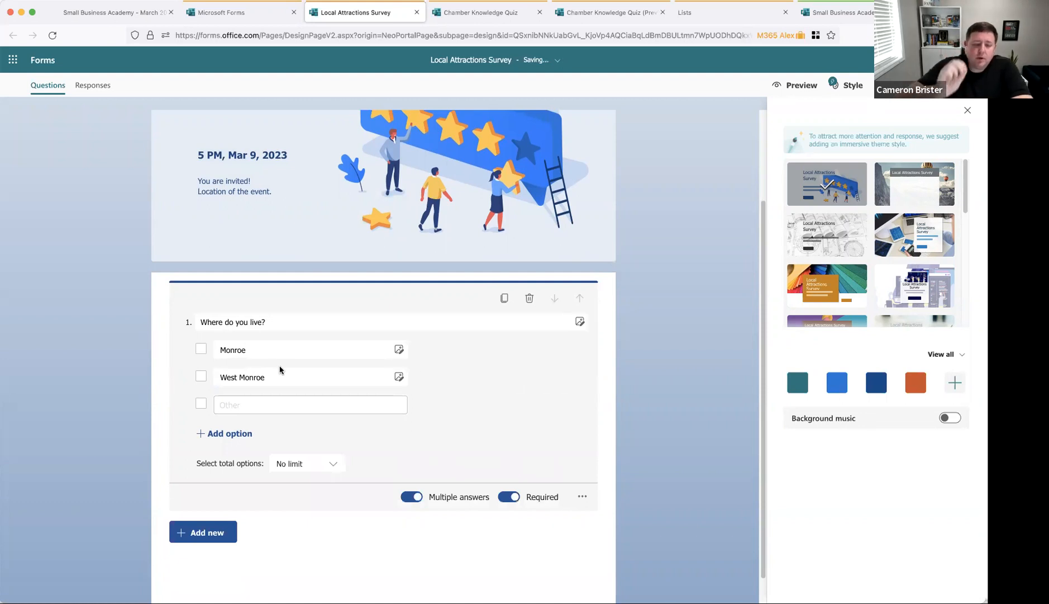
{"action": "left_click", "coordinate": [301, 351]}
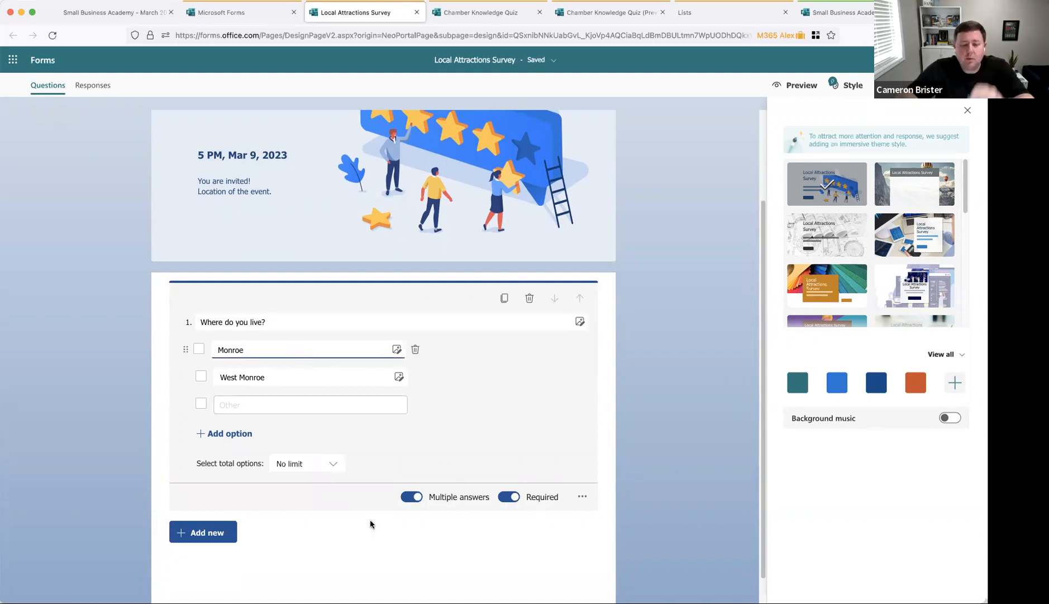
{"action": "left_click", "coordinate": [411, 496]}
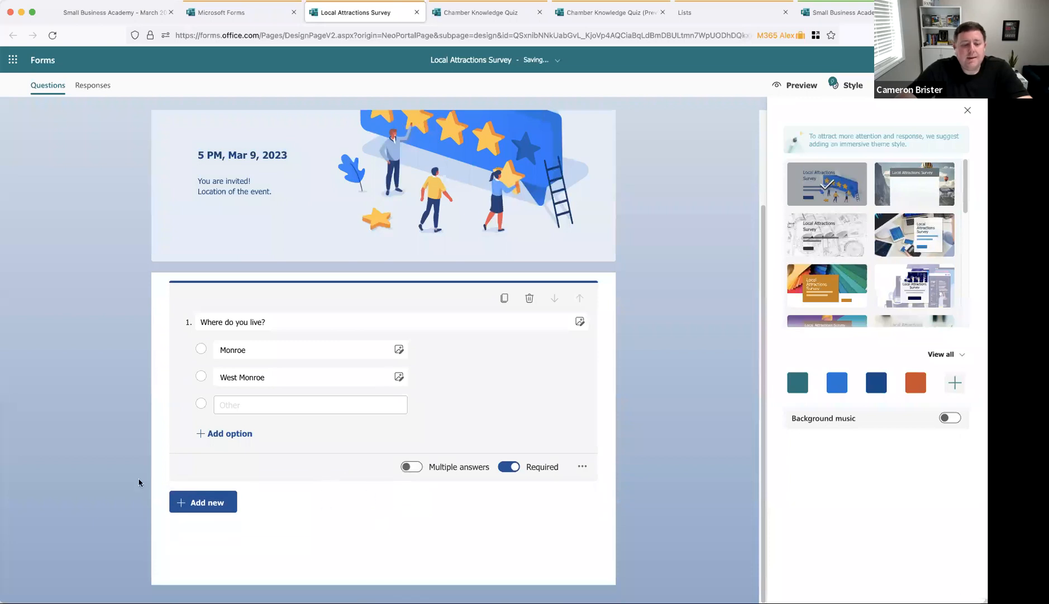
Step: Start a rating question titled 'Rank your', then delete it
{"action": "left_click", "coordinate": [229, 502]}
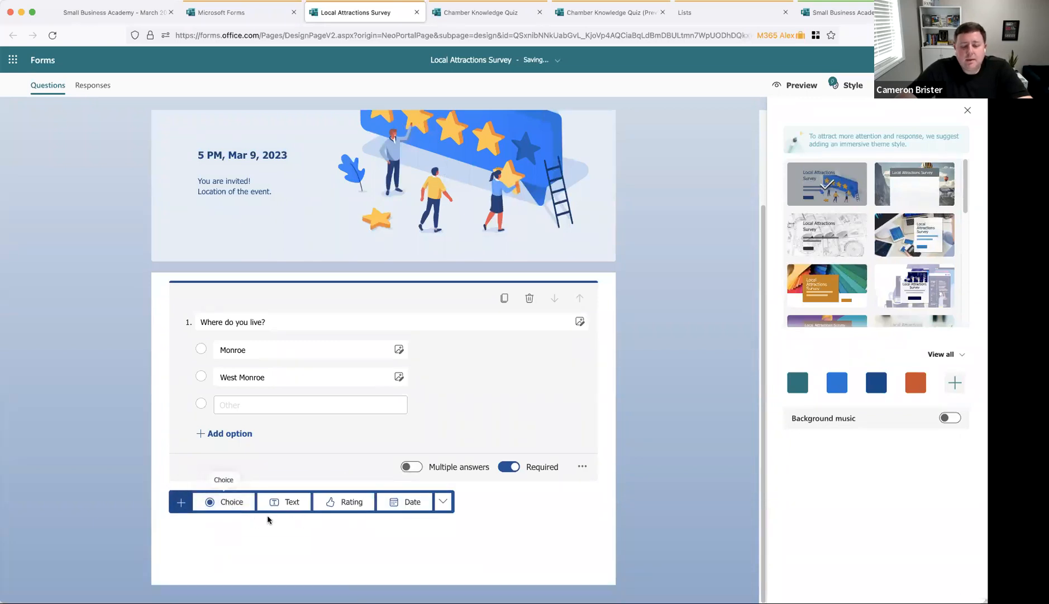
{"action": "left_click", "coordinate": [348, 502]}
{"action": "left_click", "coordinate": [306, 441]}
{"action": "type", "text": "Rank your"}
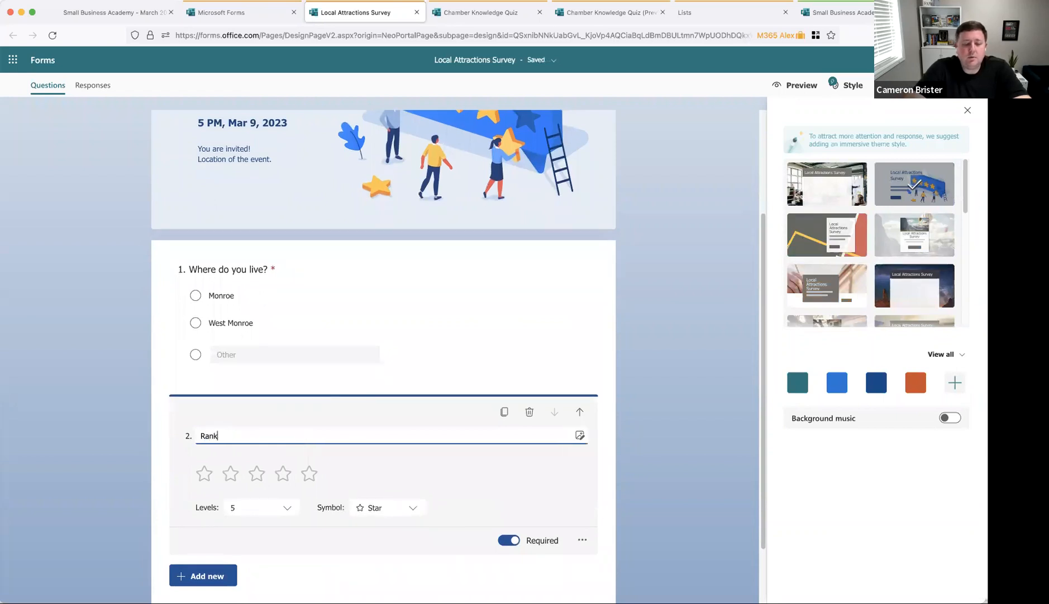
{"action": "left_click", "coordinate": [529, 412]}
Step: Add a ranking question titled 'Rank your favorite Monroe attractions'
{"action": "left_click", "coordinate": [230, 510]}
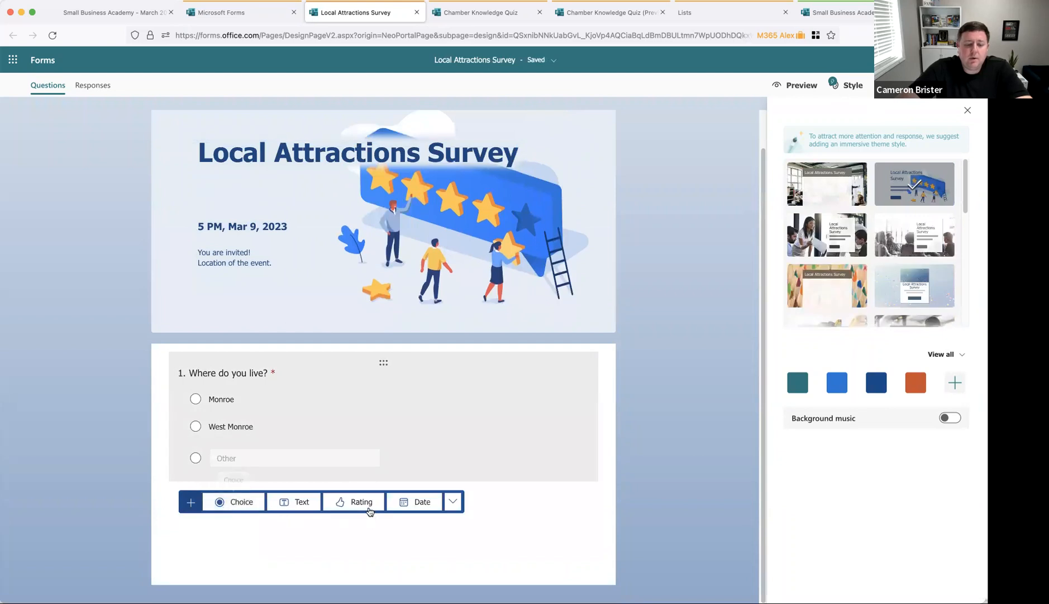
{"action": "left_click", "coordinate": [452, 501]}
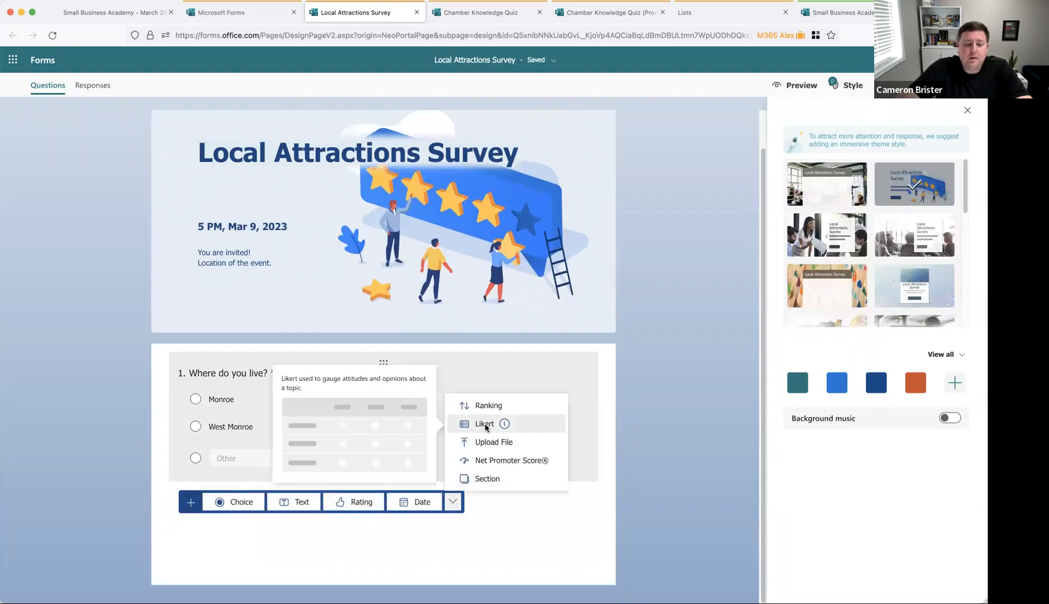
{"action": "left_click", "coordinate": [489, 405]}
{"action": "type", "text": "Rank yo"}
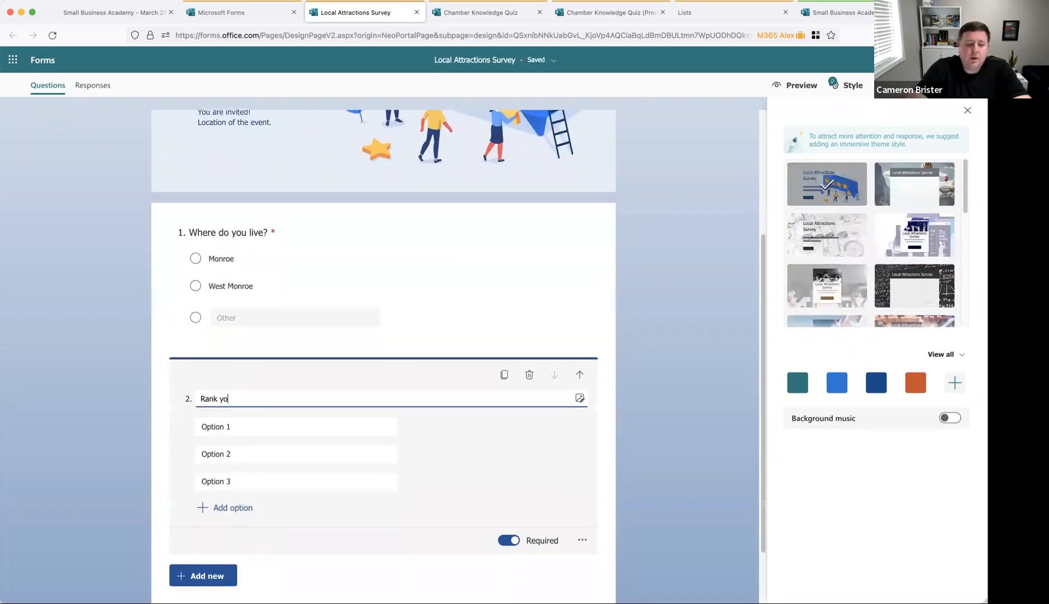
{"action": "type", "text": "ur favorite Monroe attractions"}
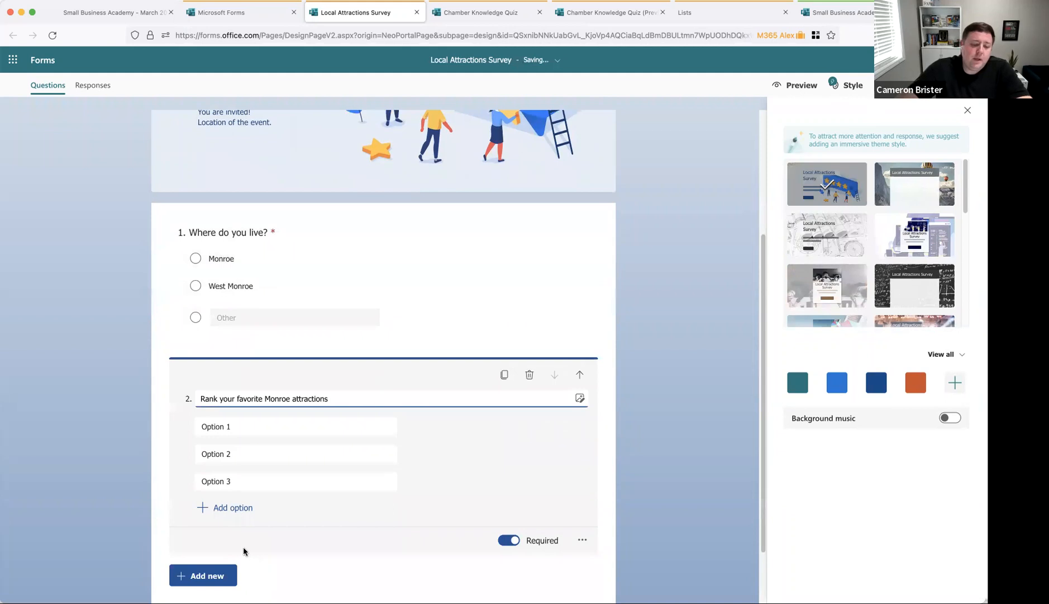
Step: Fill in the ranking options The Zoo, Biedenharn Museum and Chennault Aviation Museum
{"action": "left_click", "coordinate": [253, 428]}
{"action": "type", "text": "The Zoo"}
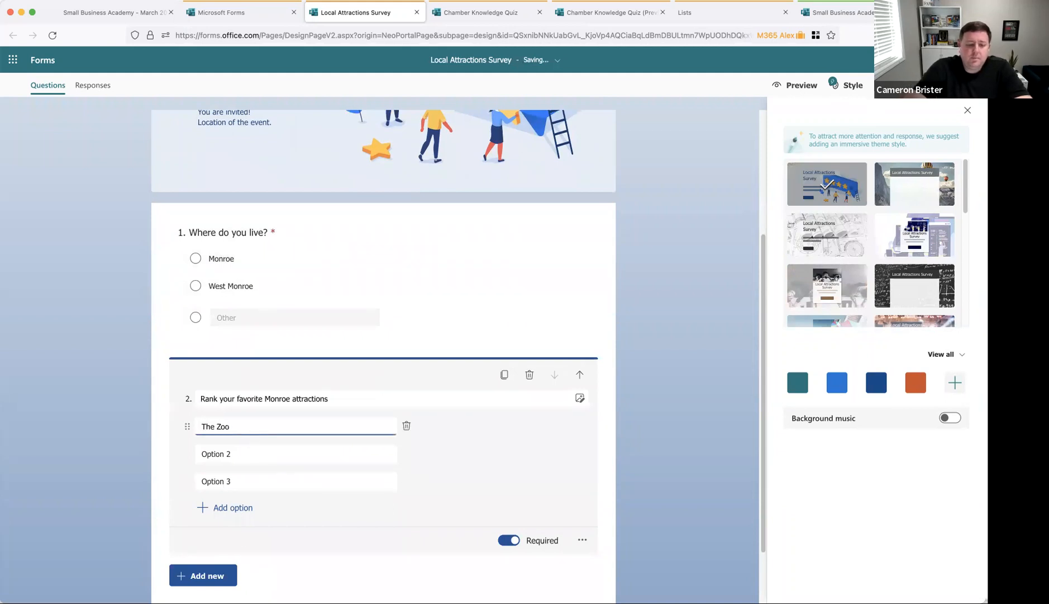
{"action": "left_click", "coordinate": [244, 453]}
{"action": "type", "text": "B"}
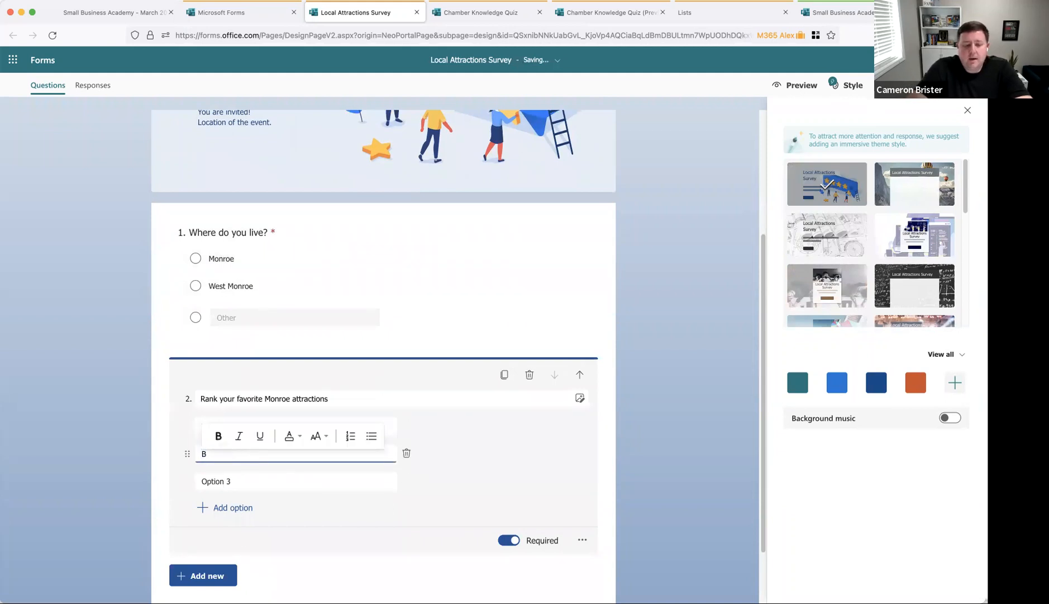
{"action": "type", "text": "iedenhar Museum"}
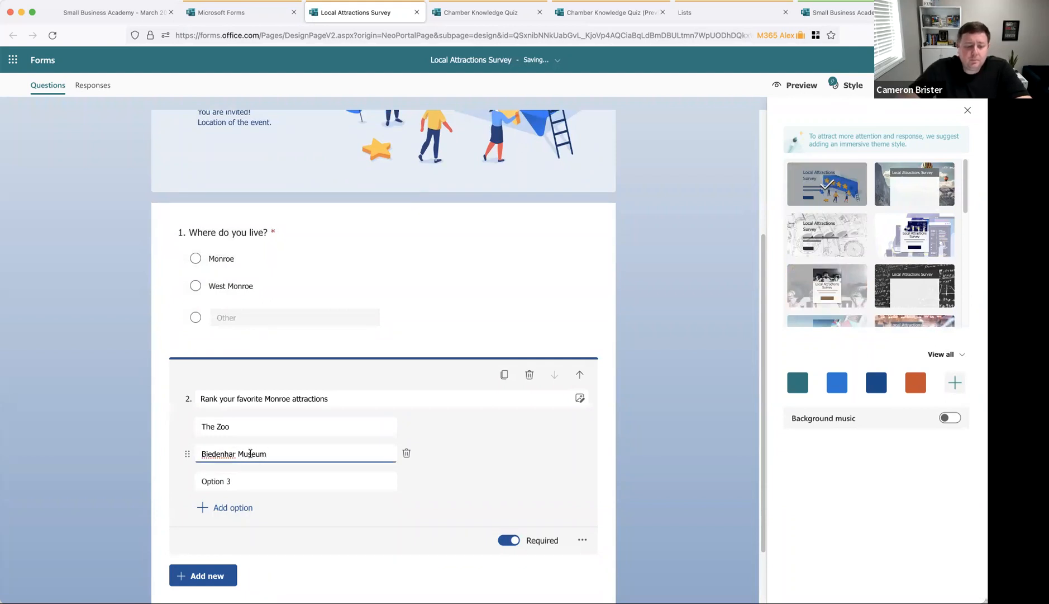
{"action": "left_click", "coordinate": [236, 453]}
{"action": "type", "text": "n"}
{"action": "left_click", "coordinate": [243, 480]}
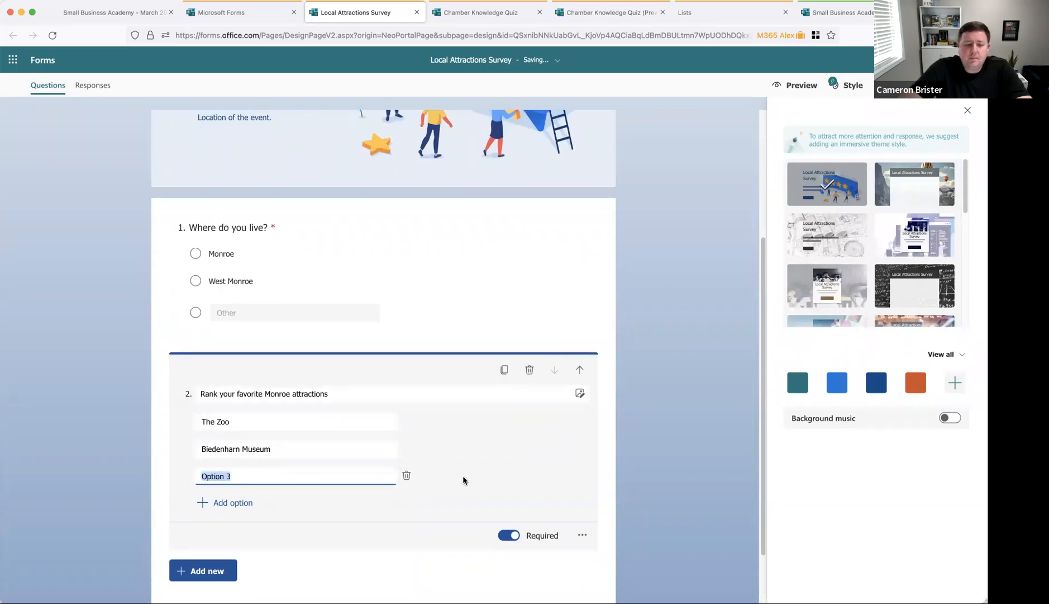
{"action": "type", "text": "Chennault Avi"}
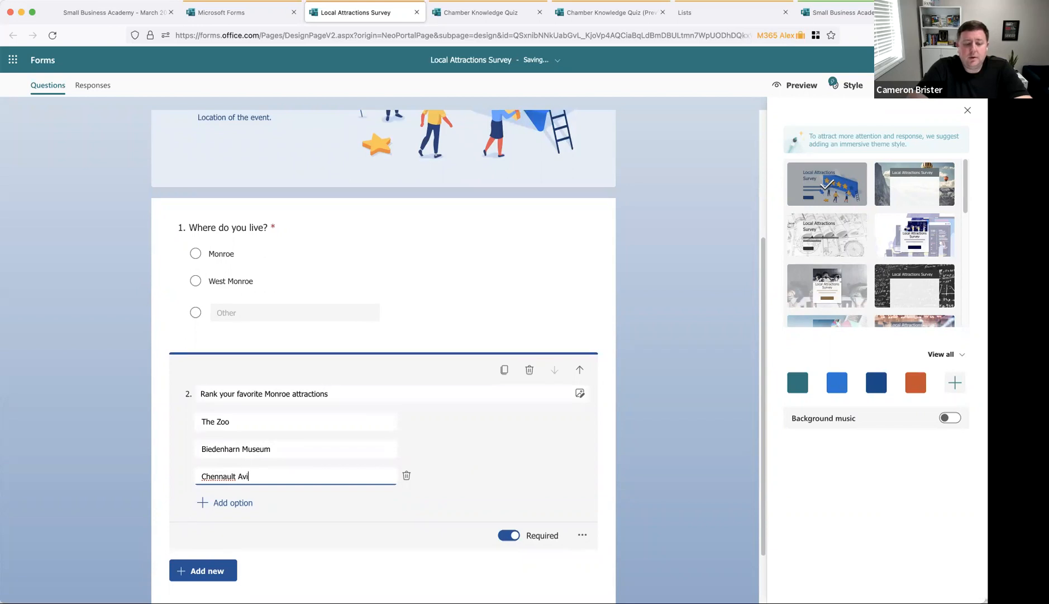
{"action": "type", "text": "ation Museum"}
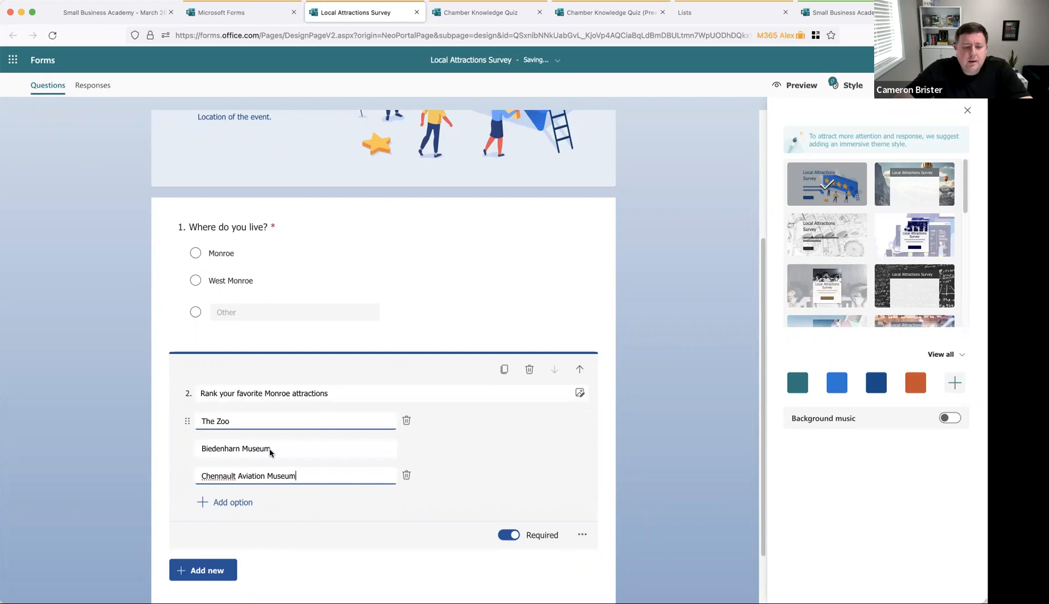
{"action": "left_click", "coordinate": [215, 569]}
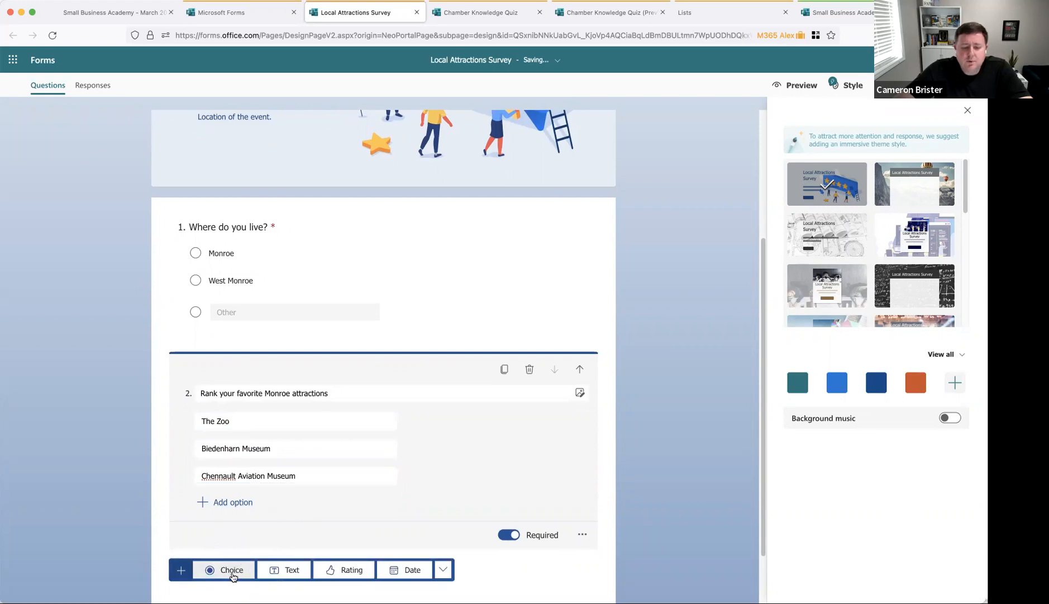
Step: Add a third choice question on the favorite West Monroe park, with Kiroli Park and Restoration Park
{"action": "left_click", "coordinate": [231, 570]}
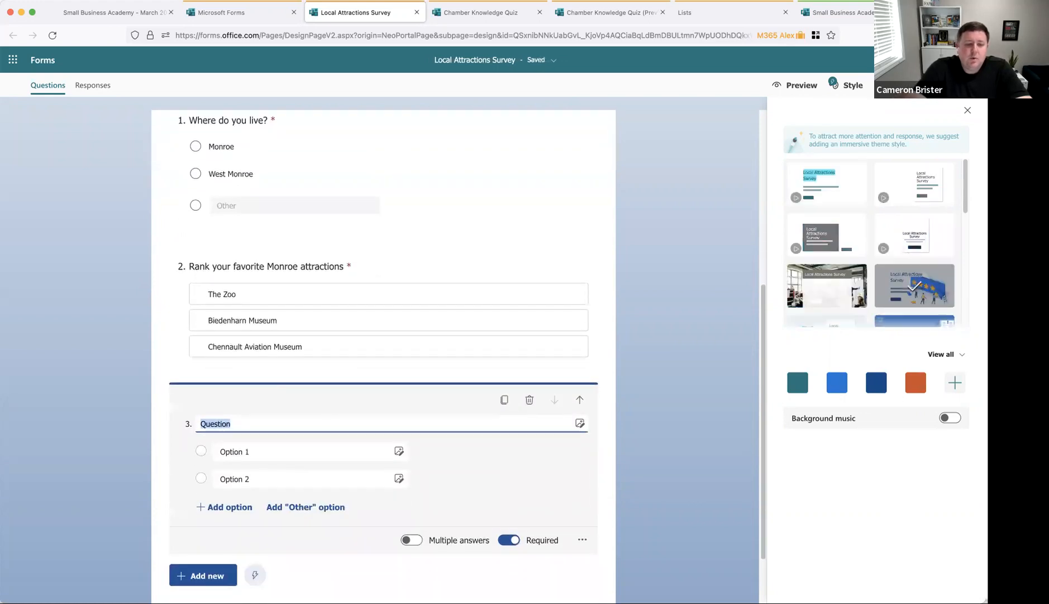
{"action": "type", "text": "What is your favorite W"}
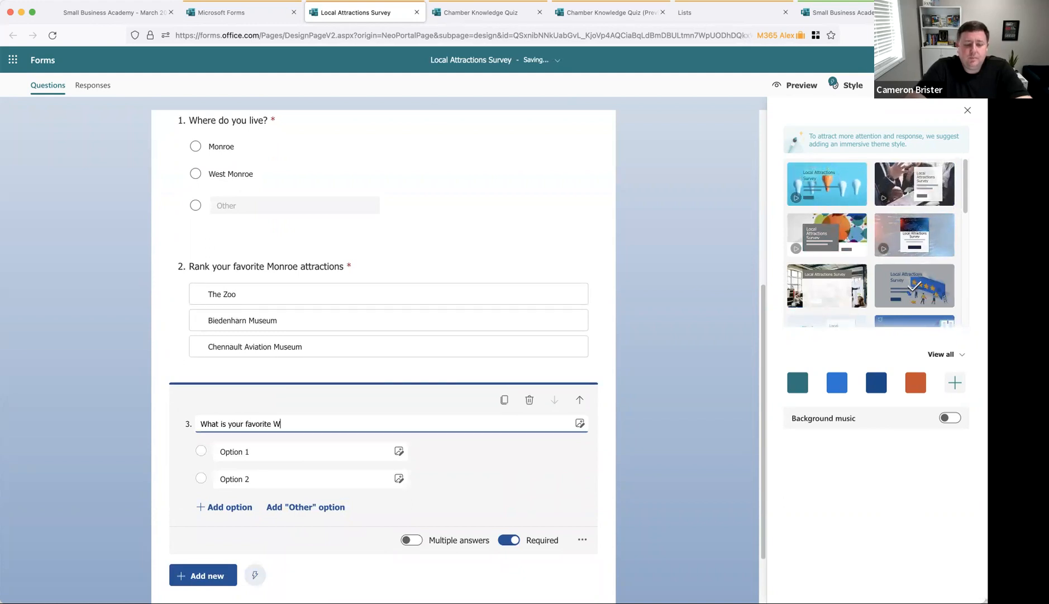
{"action": "type", "text": "?"}
{"action": "left_click", "coordinate": [285, 451]}
{"action": "type", "text": "Kiroli Park"}
{"action": "key", "text": "Tab"}
{"action": "scroll", "coordinate": [290, 478], "scroll_direction": "up", "scroll_amount": 5}
{"action": "scroll", "coordinate": [290, 522], "scroll_direction": "down", "scroll_amount": 6}
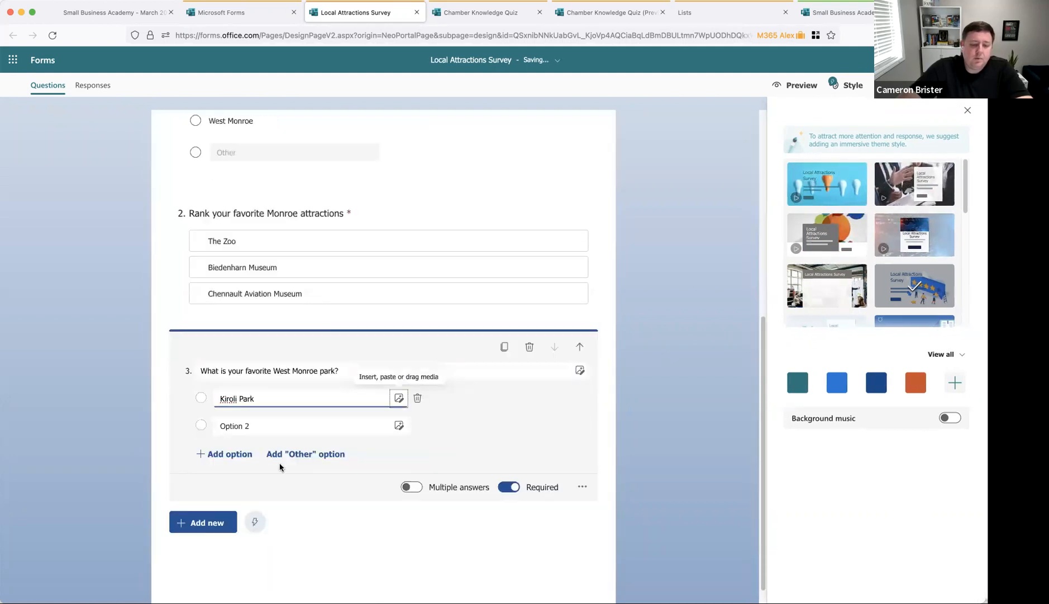
{"action": "left_click", "coordinate": [268, 428]}
{"action": "type", "text": "Restoration Park"}
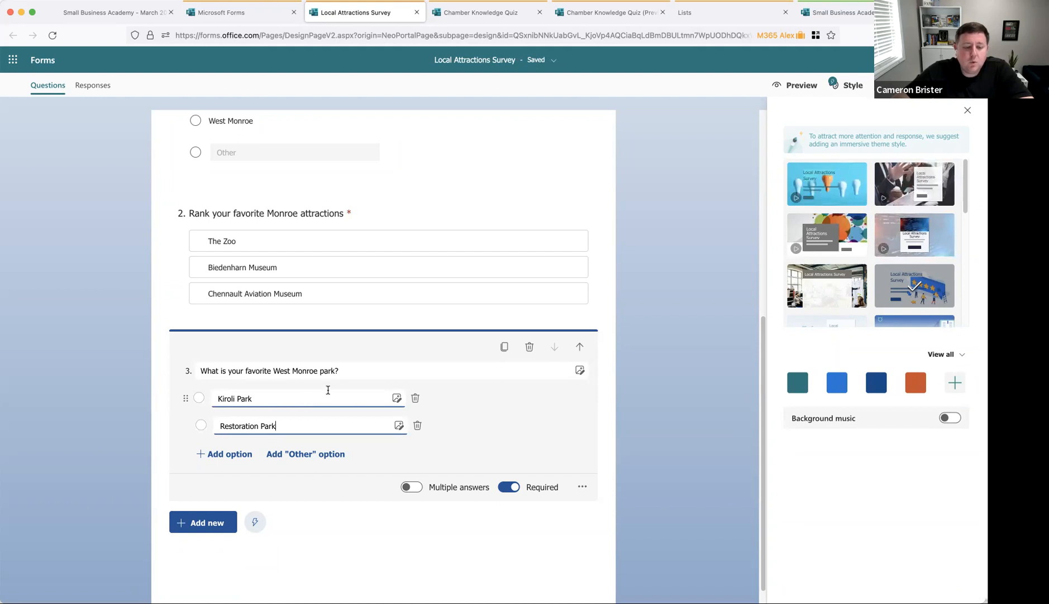
{"action": "scroll", "coordinate": [367, 418], "scroll_direction": "up", "scroll_amount": 2}
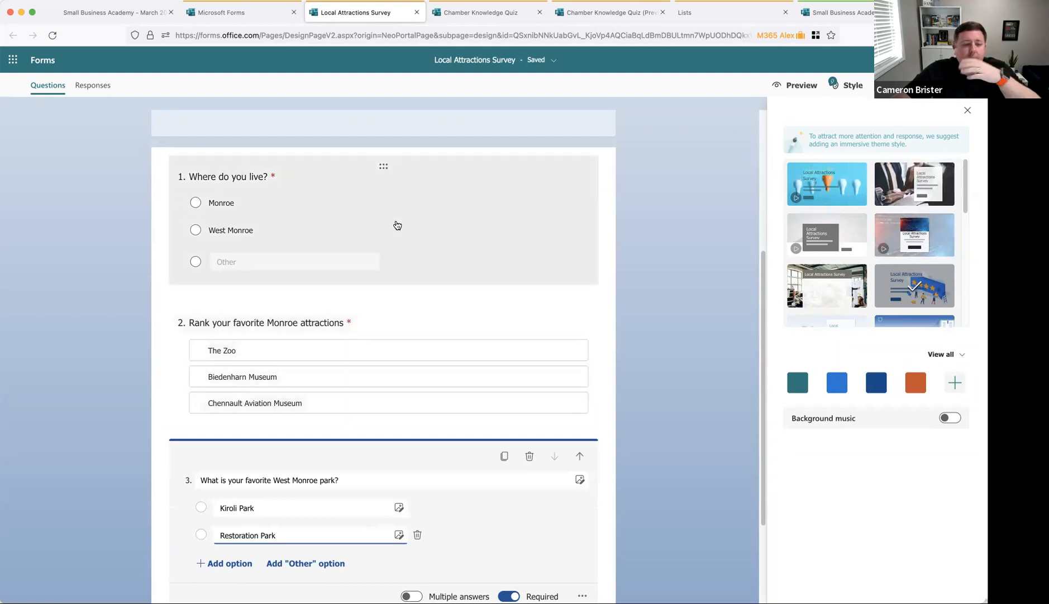
{"action": "scroll", "coordinate": [475, 402], "scroll_direction": "down", "scroll_amount": 2}
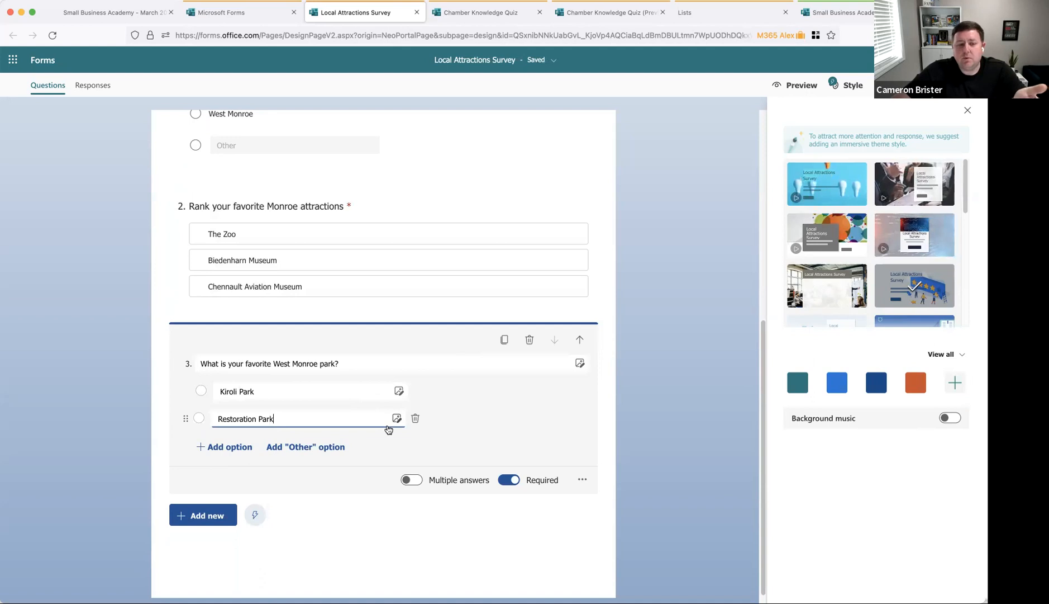
Step: Open question 1's More settings menu to show the shuffle, drop-down, subtitle and branching options
{"action": "left_click", "coordinate": [461, 140]}
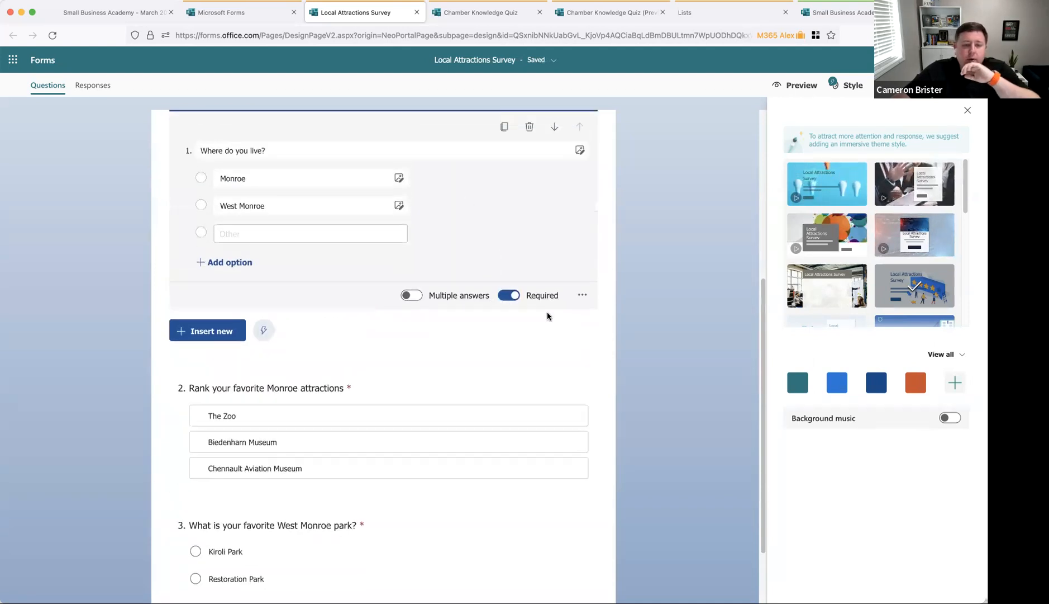
{"action": "left_click", "coordinate": [582, 306]}
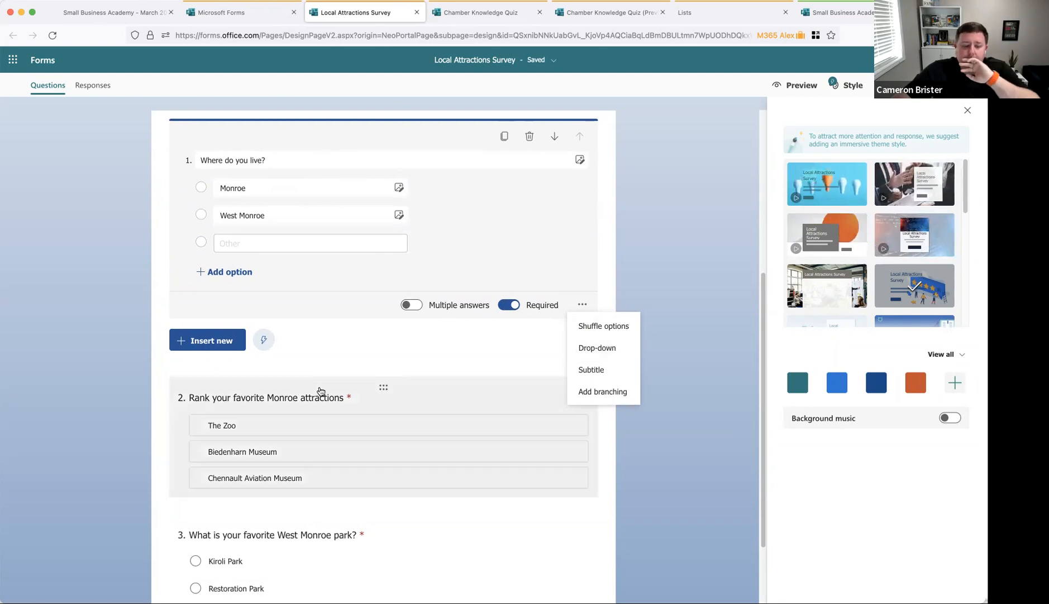
{"action": "scroll", "coordinate": [421, 370], "scroll_direction": "down", "scroll_amount": 3}
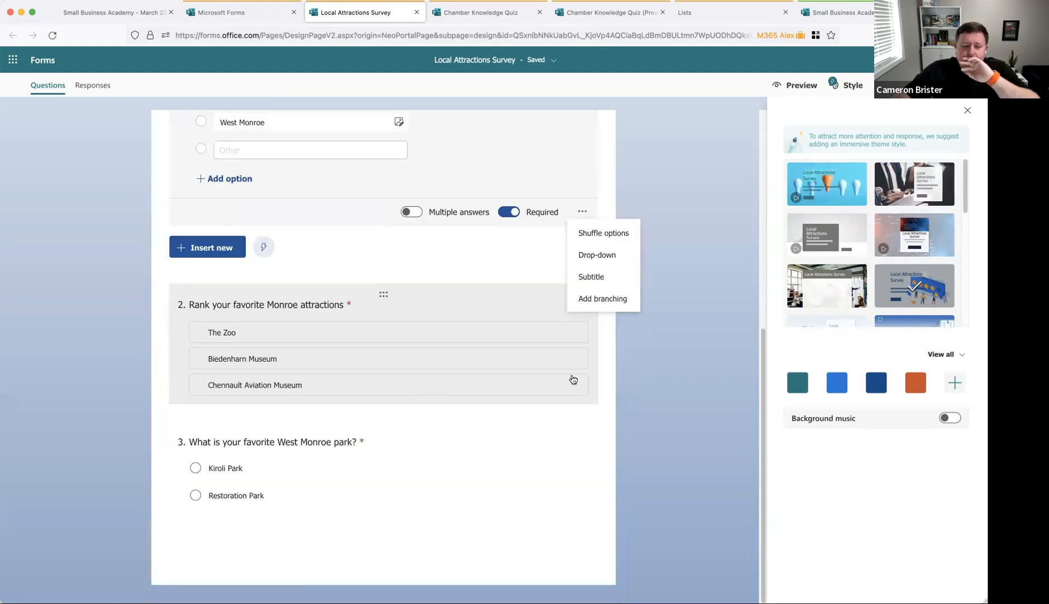
Step: Add branching on question 1 so Monroe goes to question 2 and West Monroe to question 3
{"action": "left_click", "coordinate": [626, 300]}
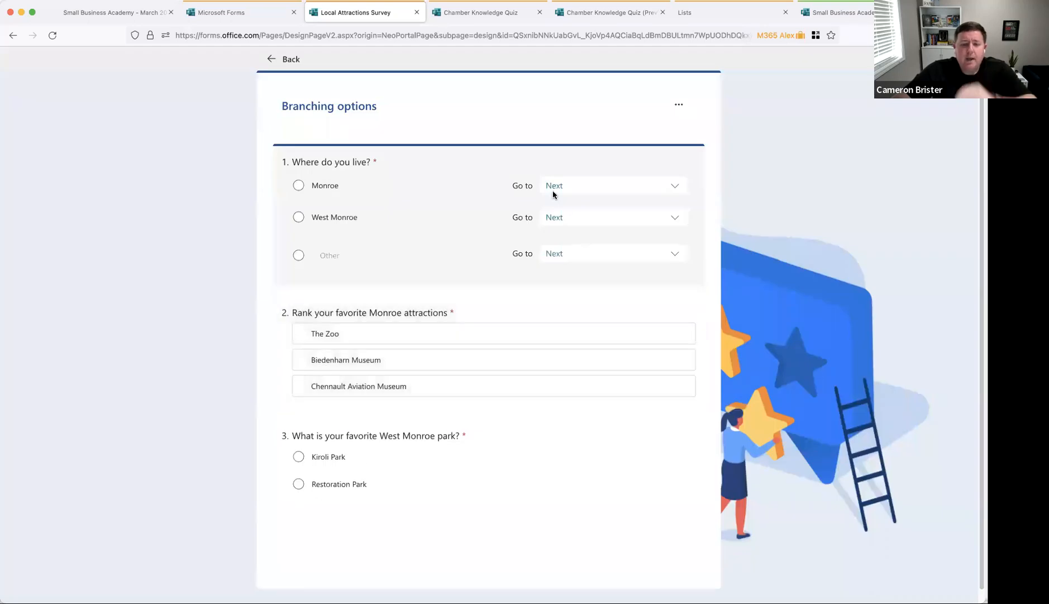
{"action": "left_click", "coordinate": [579, 193]}
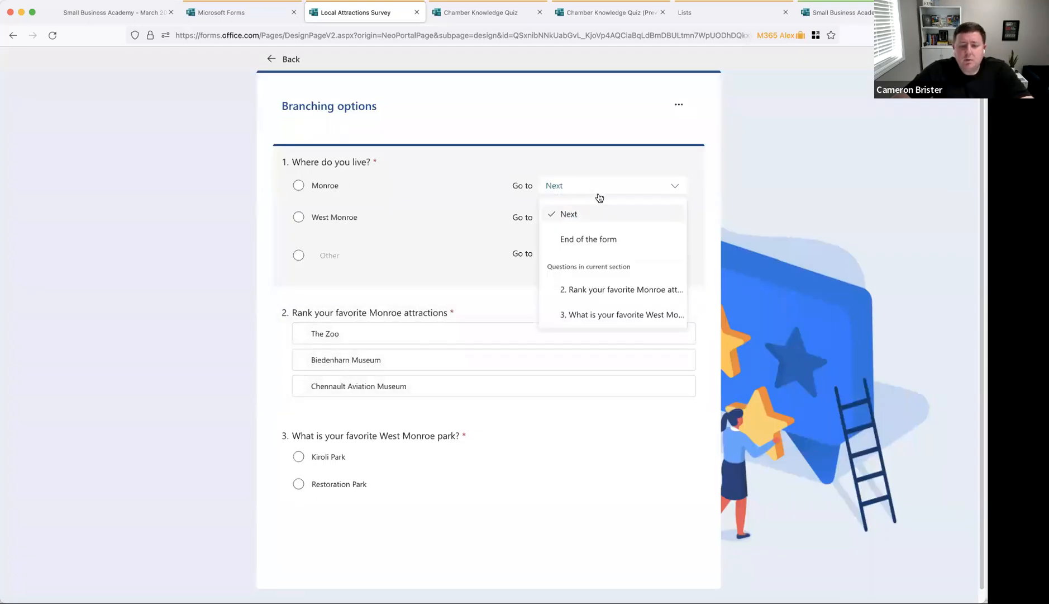
{"action": "left_click", "coordinate": [641, 290]}
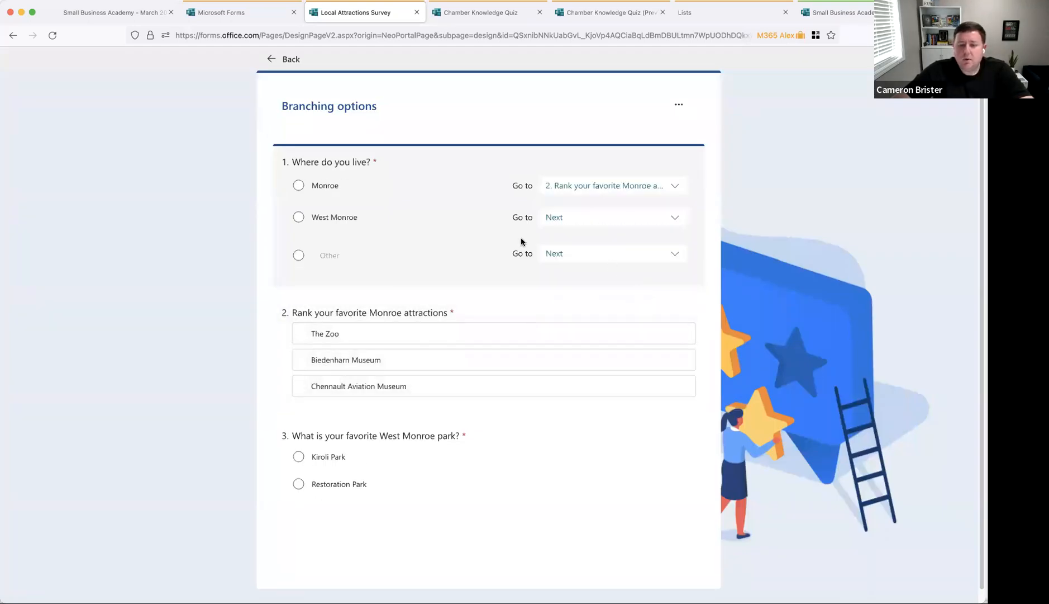
{"action": "left_click", "coordinate": [627, 220]}
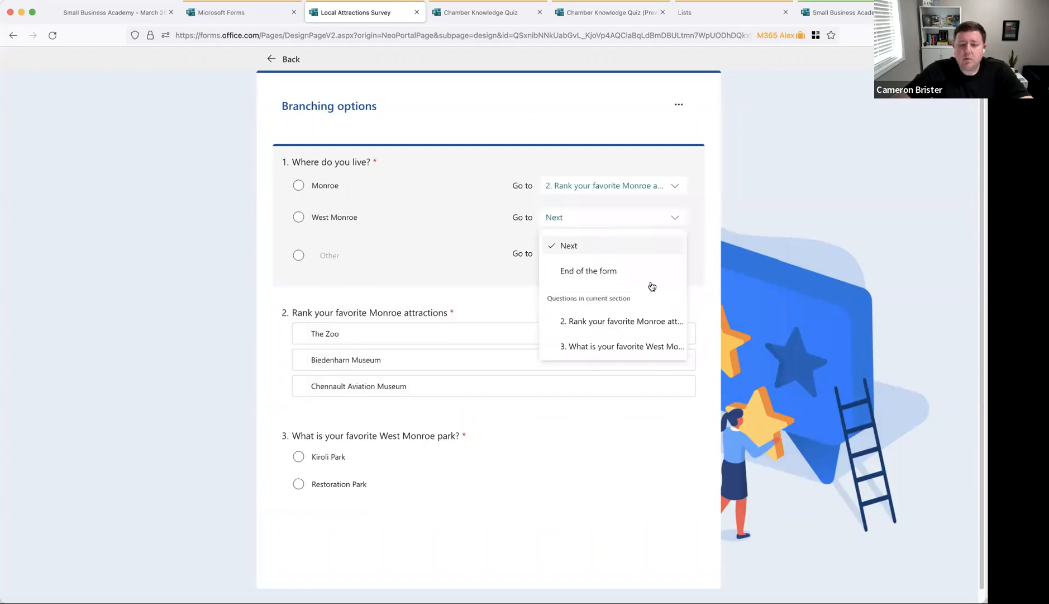
{"action": "left_click", "coordinate": [656, 347]}
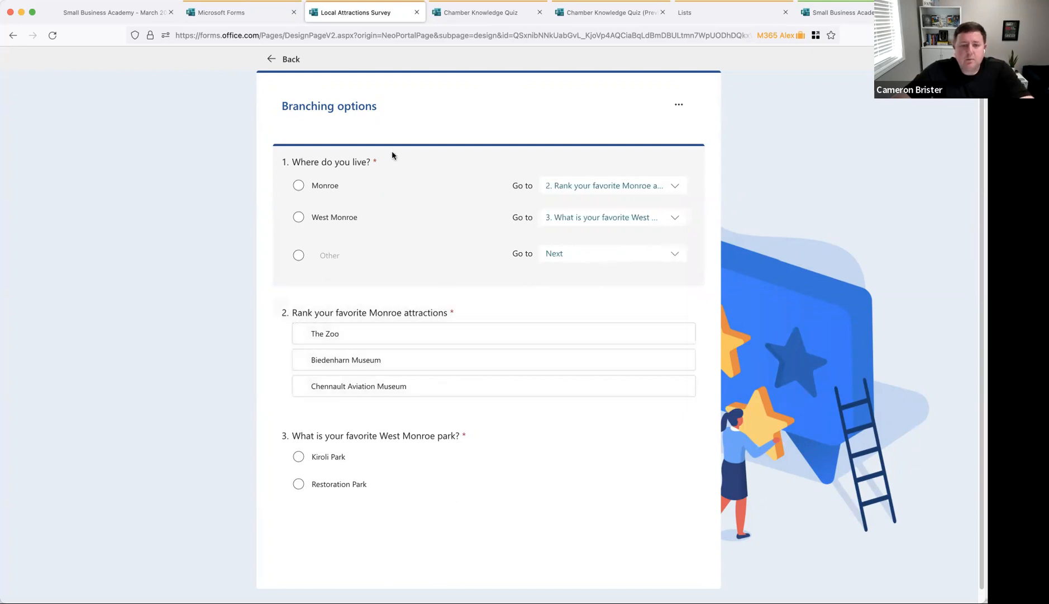
{"action": "left_click", "coordinate": [263, 58]}
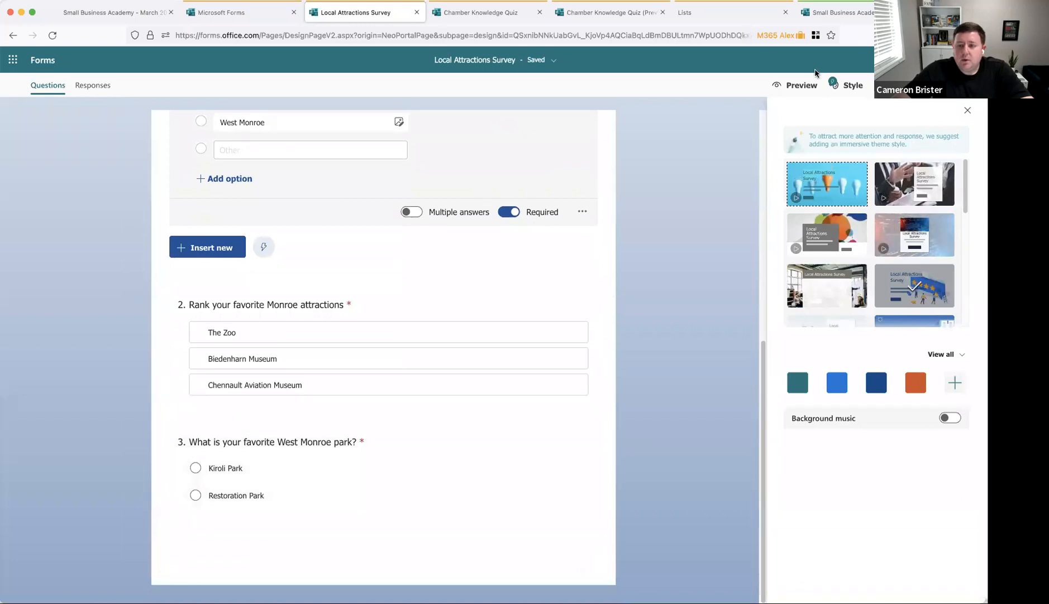
Step: Preview the survey, answer Monroe and rank The Zoo below Biedenharn Museum to test branching
{"action": "left_click", "coordinate": [799, 85]}
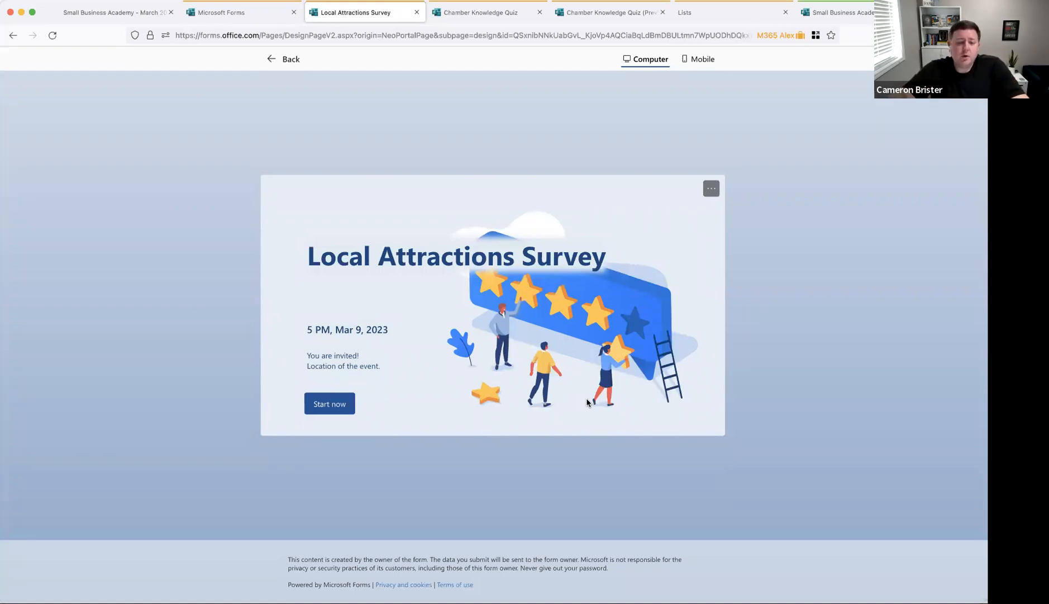
{"action": "left_click", "coordinate": [331, 403]}
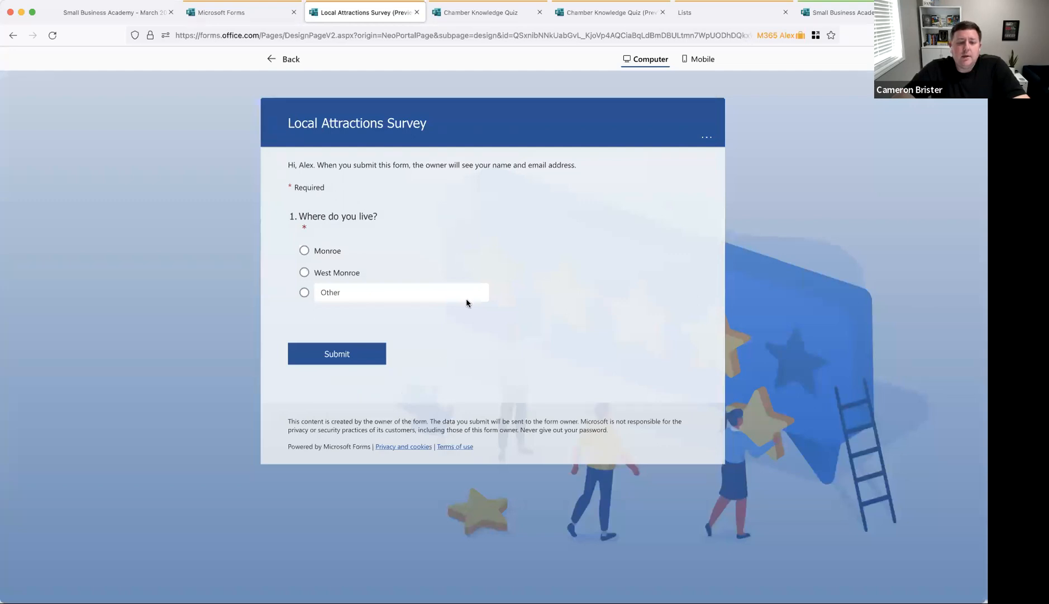
{"action": "left_click", "coordinate": [305, 250]}
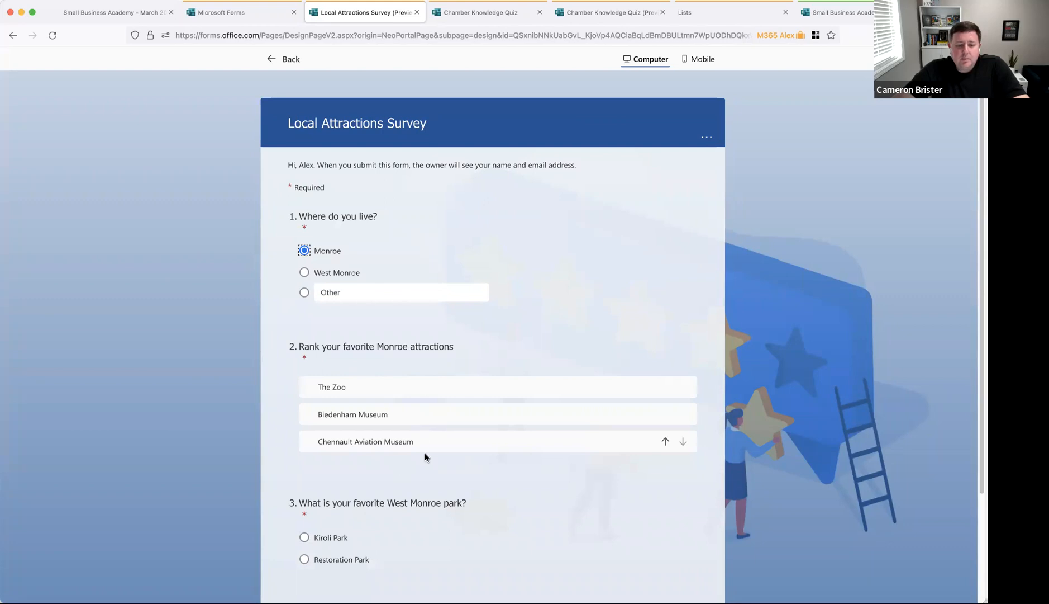
{"action": "left_click_drag", "start_coordinate": [443, 391], "coordinate": [438, 422]}
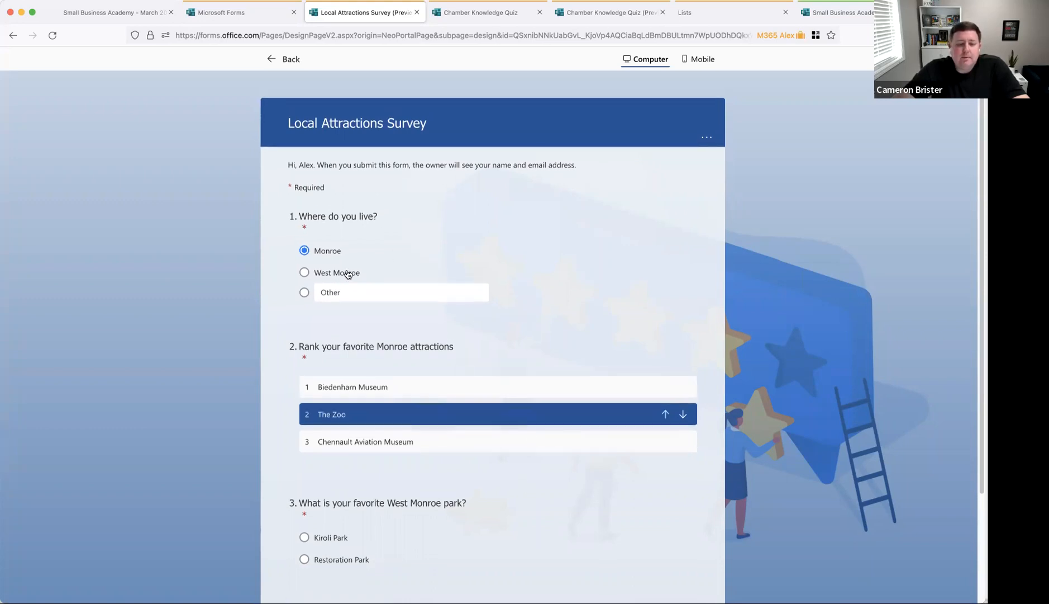
Step: Change the answer to West Monroe, pick Kiroli Park, submit, and return to the designer
{"action": "left_click", "coordinate": [304, 272]}
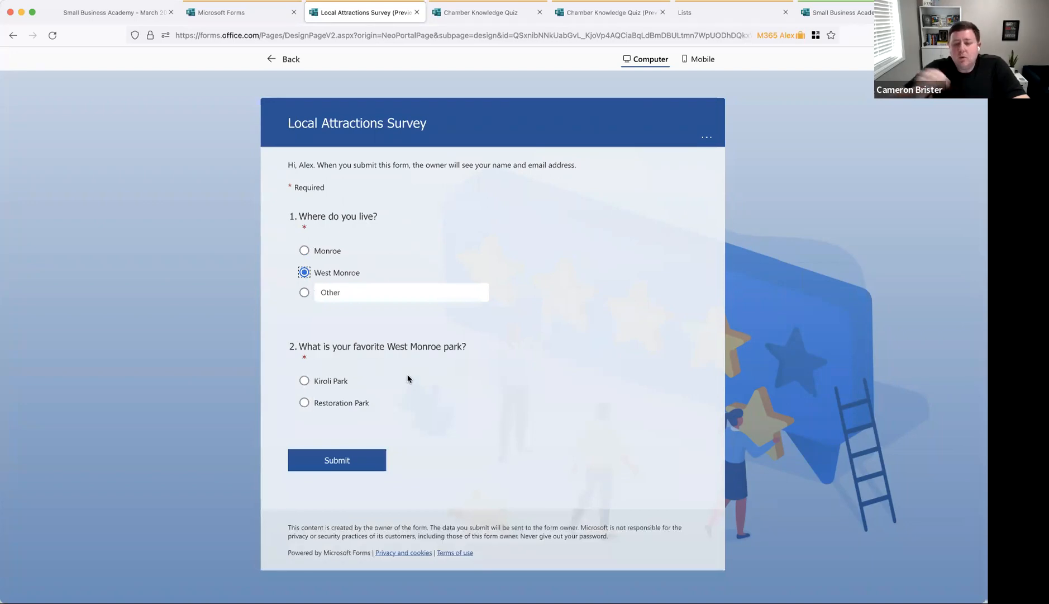
{"action": "left_click", "coordinate": [323, 382]}
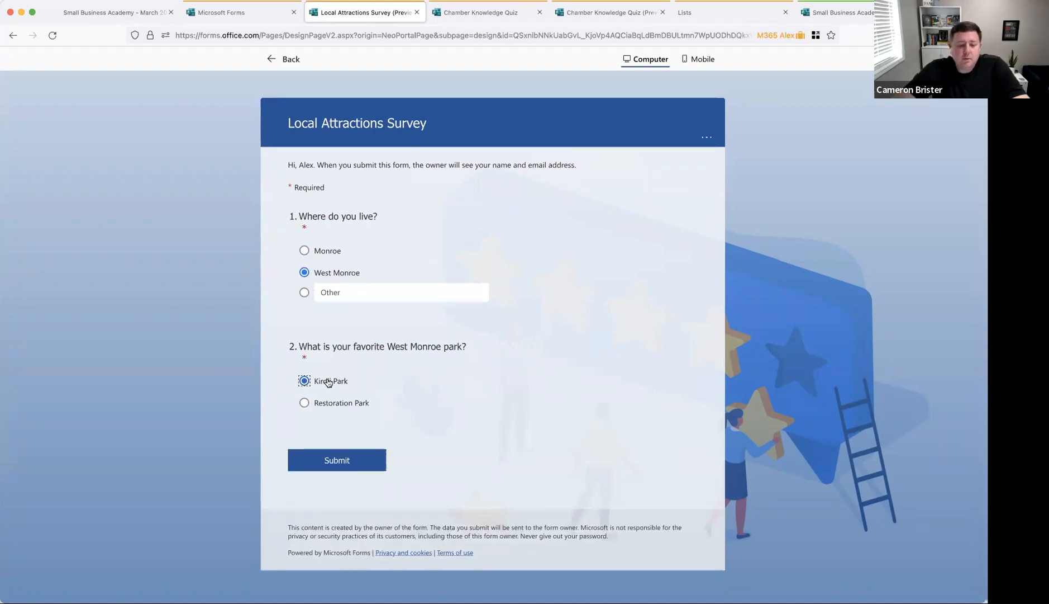
{"action": "left_click", "coordinate": [342, 456]}
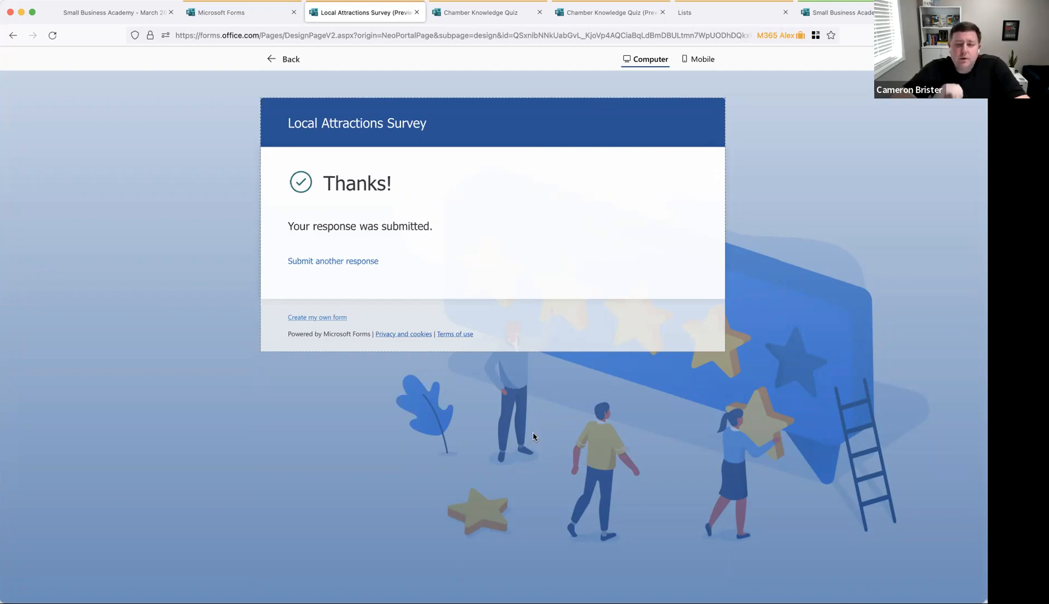
{"action": "left_click", "coordinate": [293, 57]}
{"action": "scroll", "coordinate": [617, 413], "scroll_direction": "down", "scroll_amount": 5}
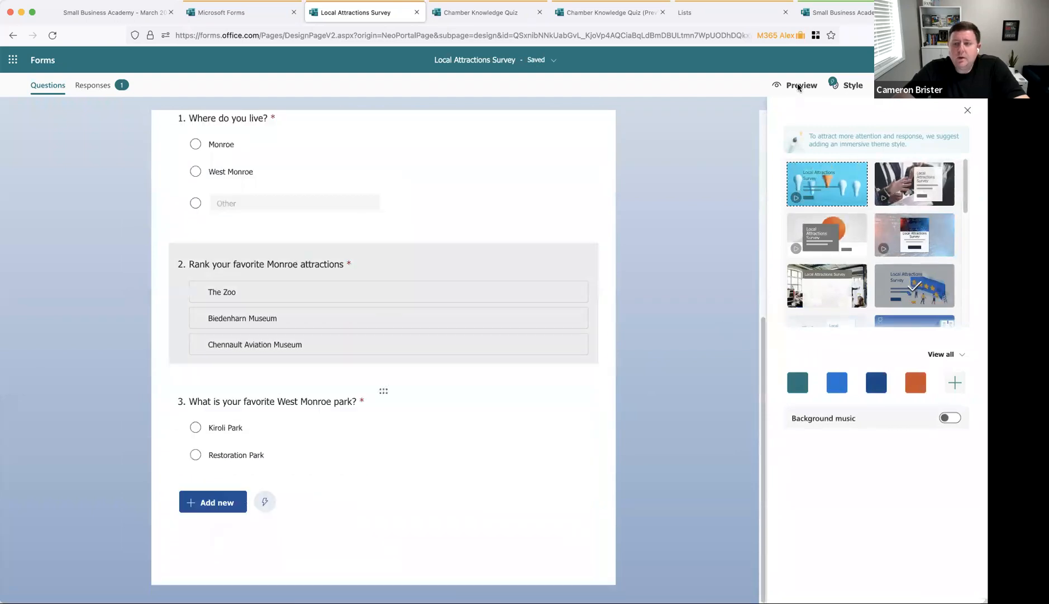
{"action": "scroll", "coordinate": [648, 302], "scroll_direction": "up", "scroll_amount": 5}
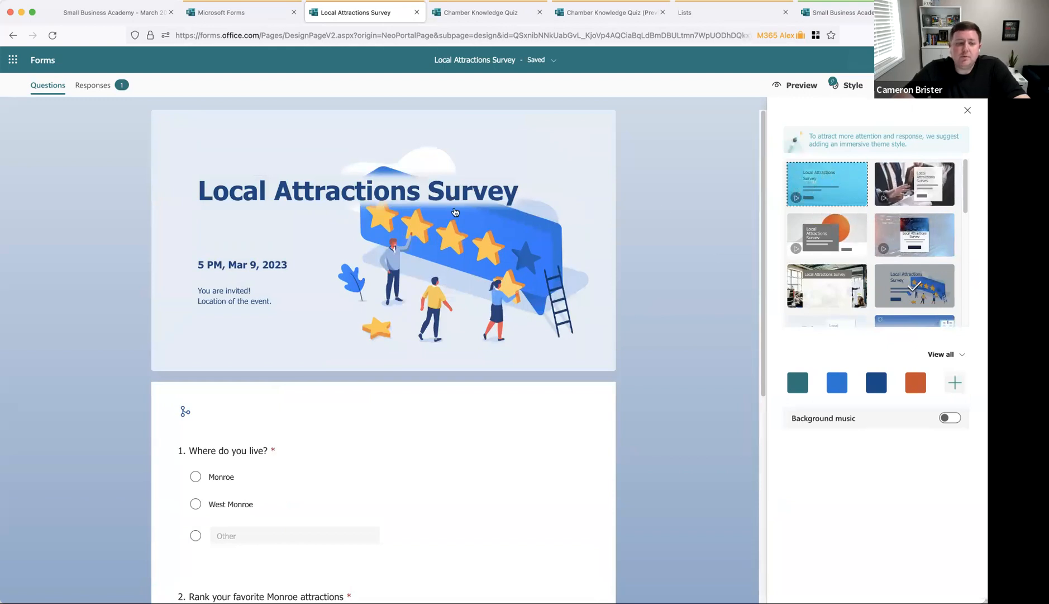
{"action": "left_click", "coordinate": [914, 85]}
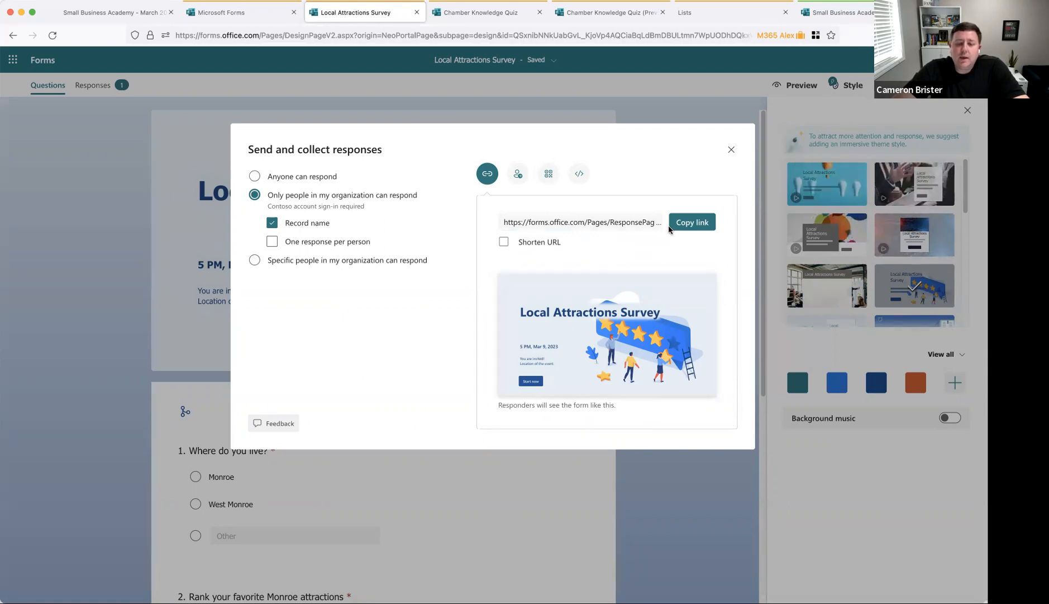
{"action": "left_click_drag", "start_coordinate": [504, 222], "coordinate": [642, 218]}
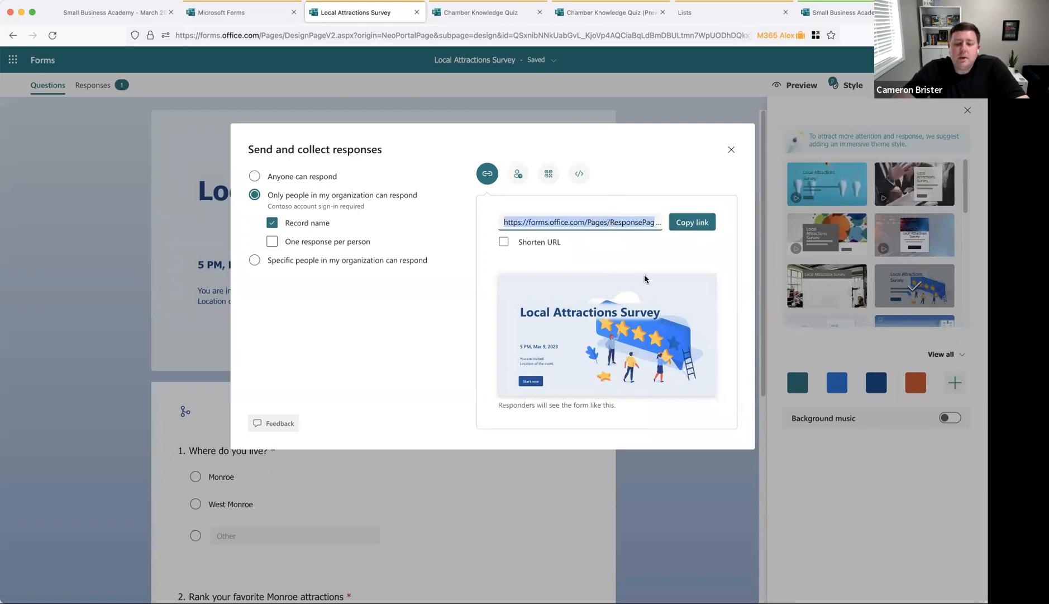
{"action": "left_click", "coordinate": [515, 179]}
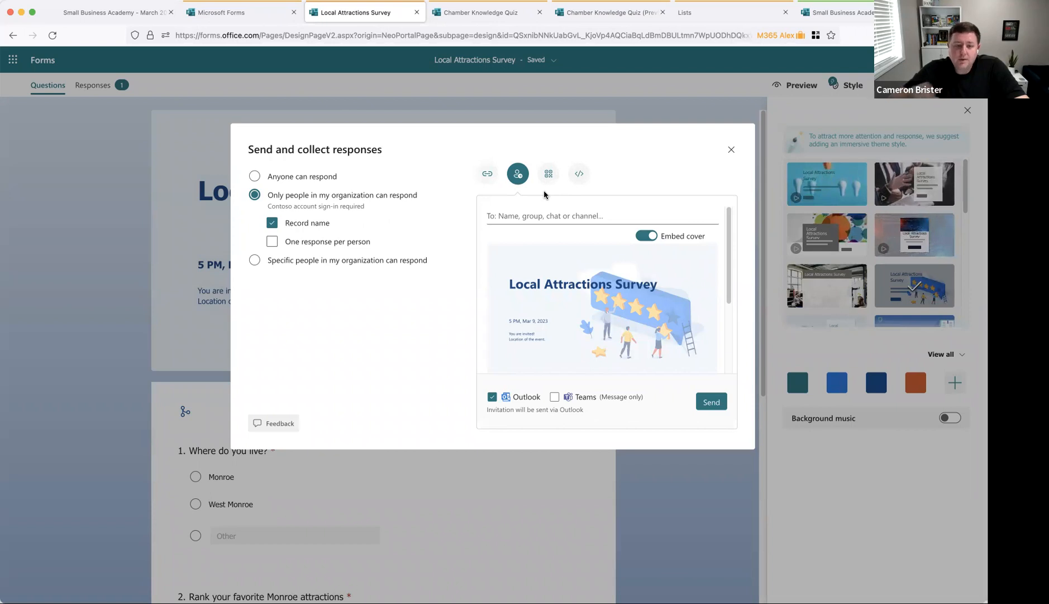
{"action": "left_click", "coordinate": [548, 175]}
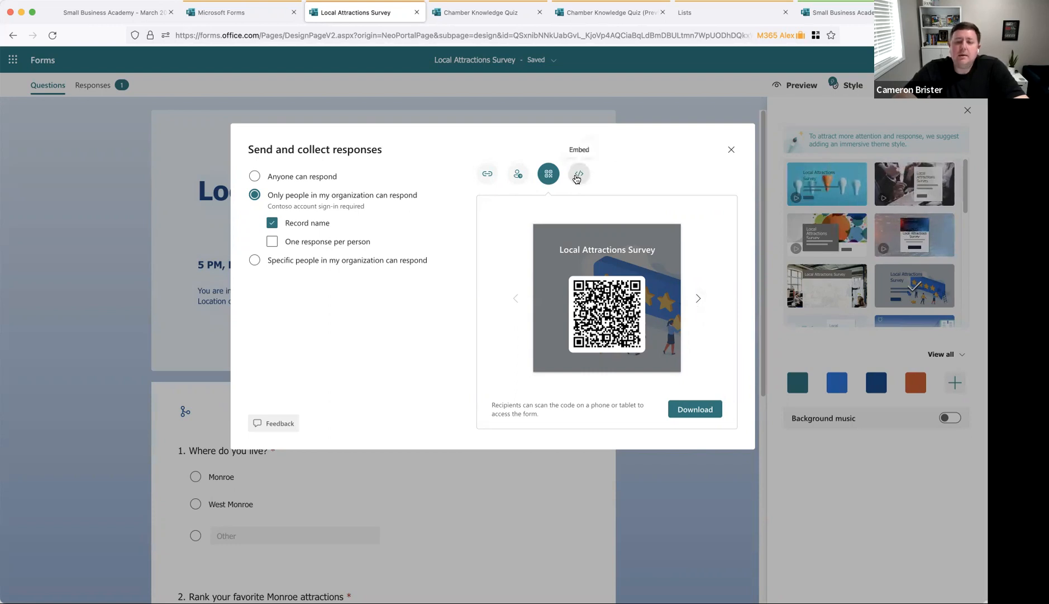
{"action": "left_click", "coordinate": [574, 178]}
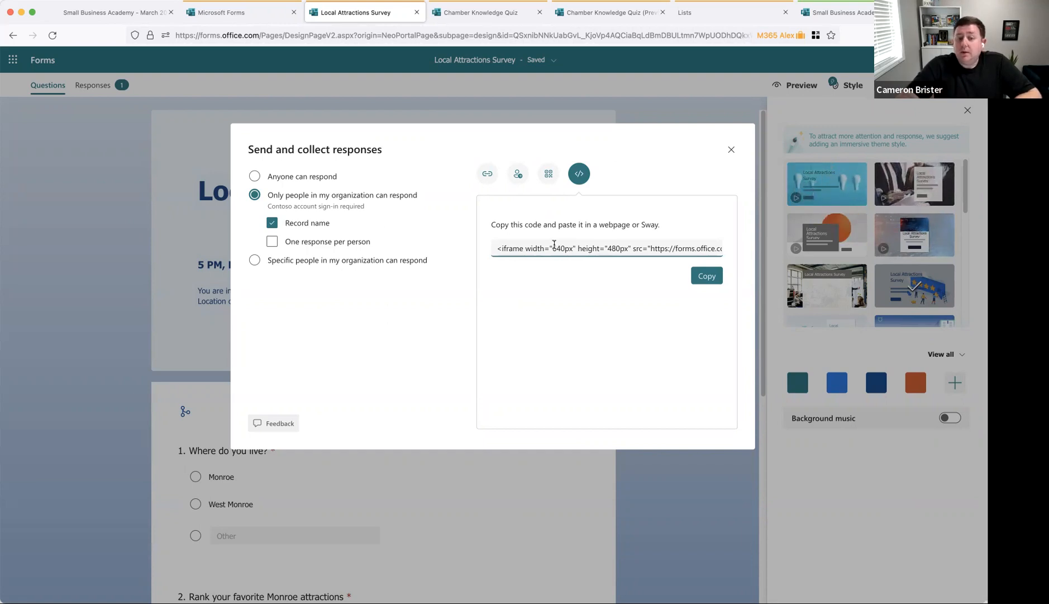
{"action": "left_click", "coordinate": [731, 151]}
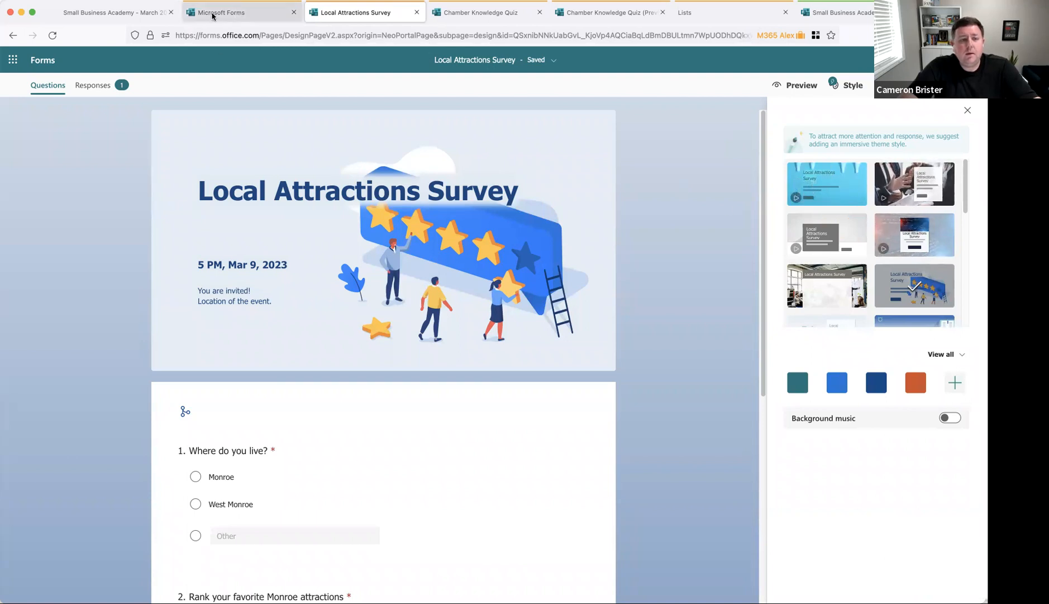
Step: Switch to the Forms home page and open the Local Area Survey from Recent
{"action": "left_click", "coordinate": [214, 14]}
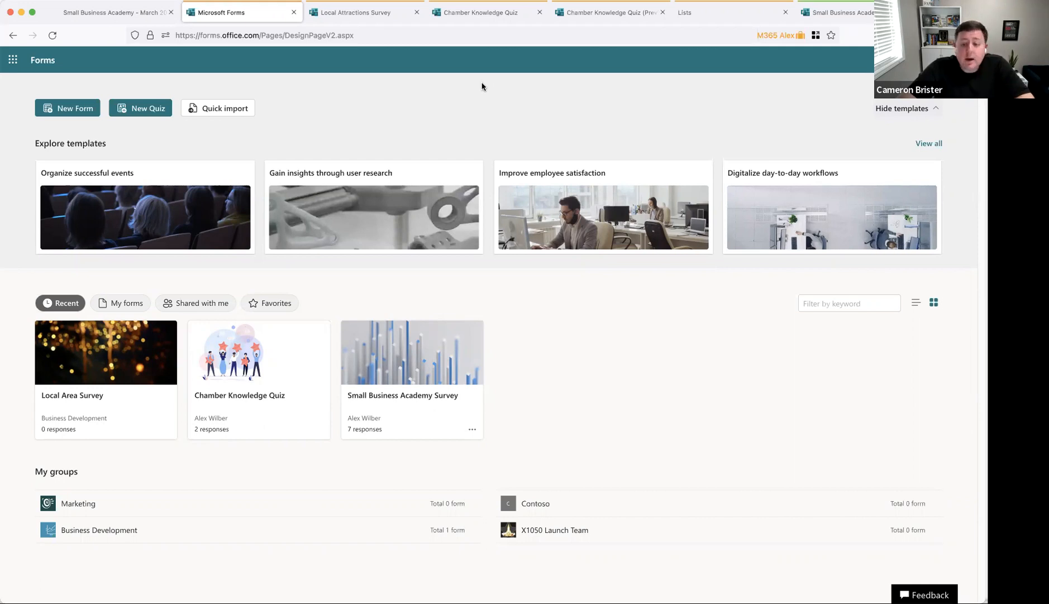
{"action": "left_click", "coordinate": [140, 364]}
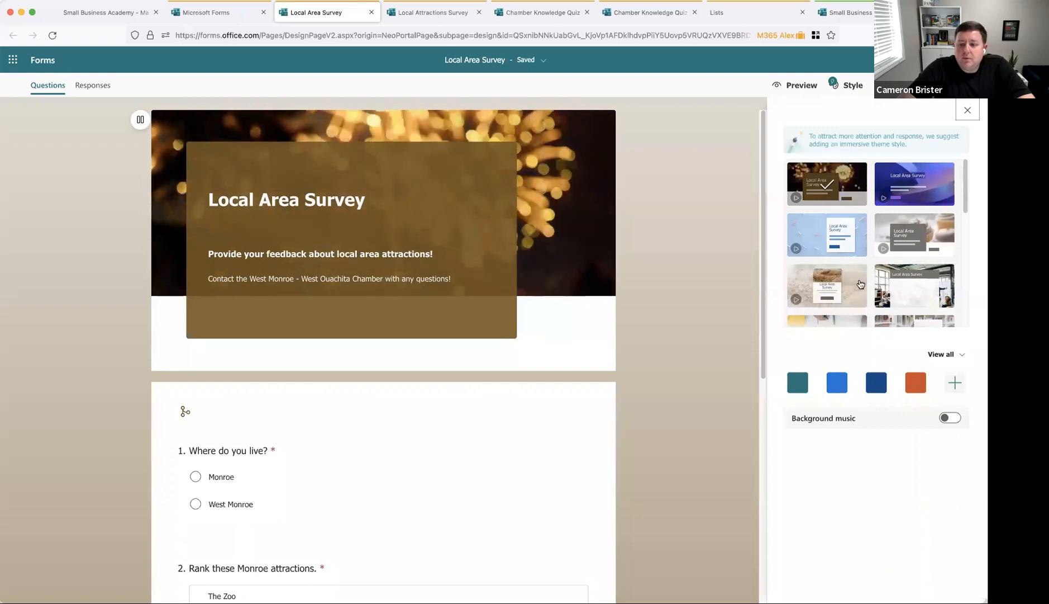
Step: Try the wheat photo and grey chart-sketch themes, then restore the original golden lights theme
{"action": "left_click", "coordinate": [858, 284]}
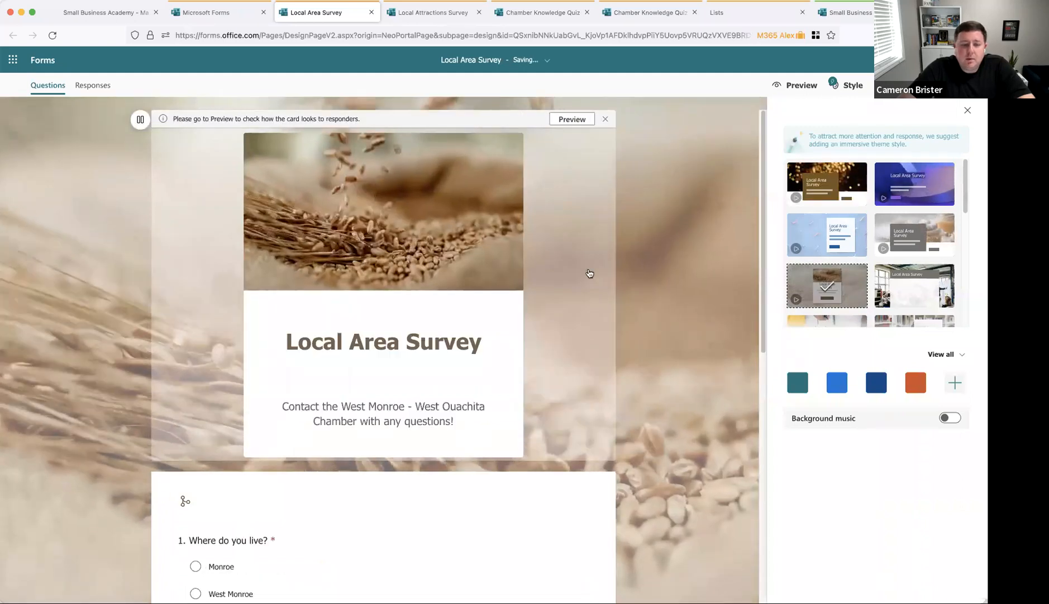
{"action": "scroll", "coordinate": [605, 274], "scroll_direction": "down", "scroll_amount": 3}
{"action": "scroll", "coordinate": [603, 273], "scroll_direction": "down", "scroll_amount": 5}
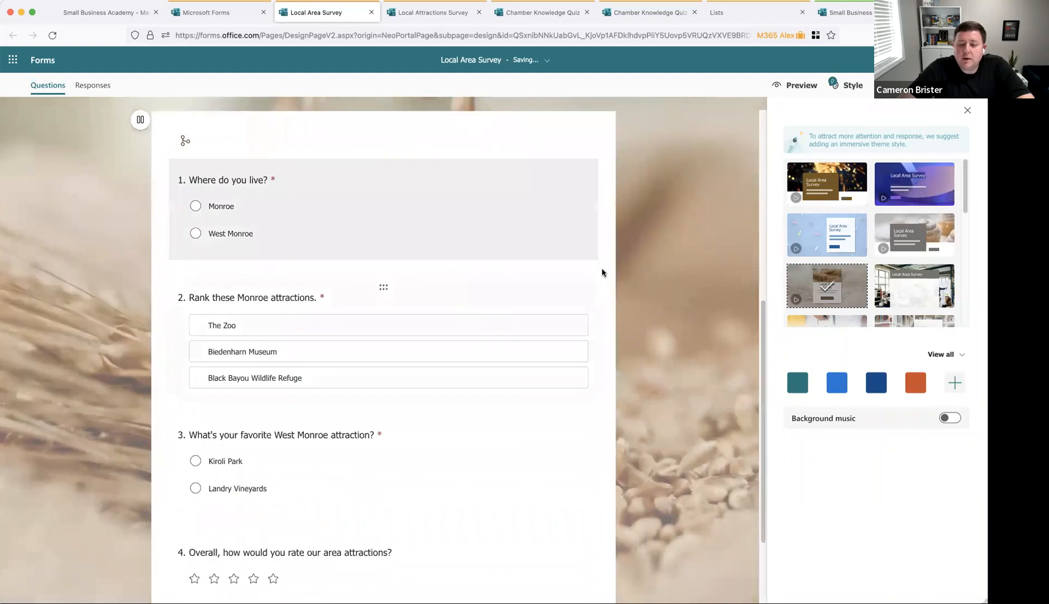
{"action": "scroll", "coordinate": [603, 273], "scroll_direction": "up", "scroll_amount": 10}
{"action": "scroll", "coordinate": [946, 232], "scroll_direction": "down", "scroll_amount": 3}
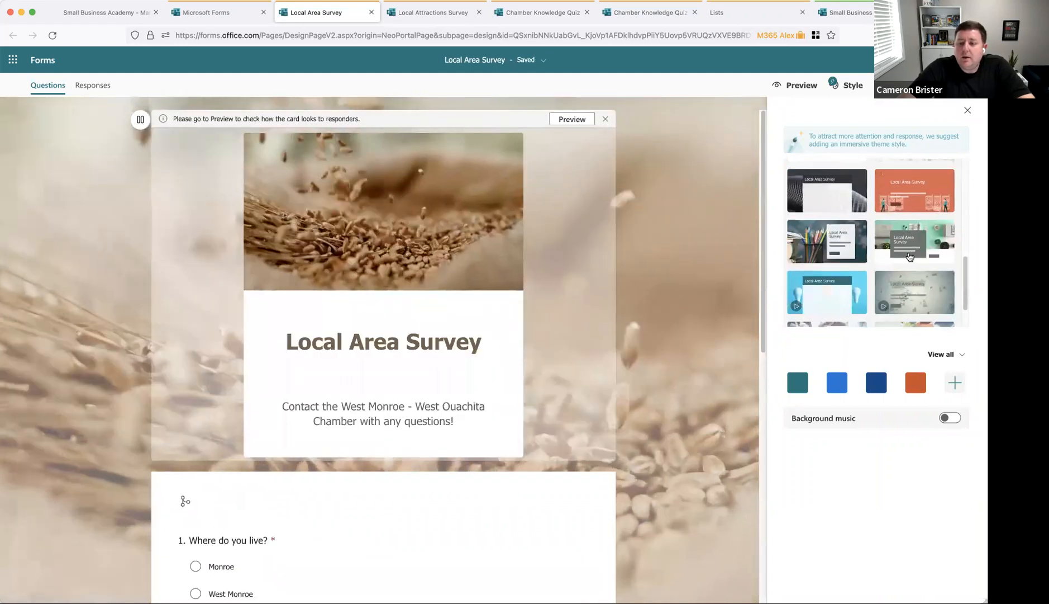
{"action": "left_click", "coordinate": [942, 276]}
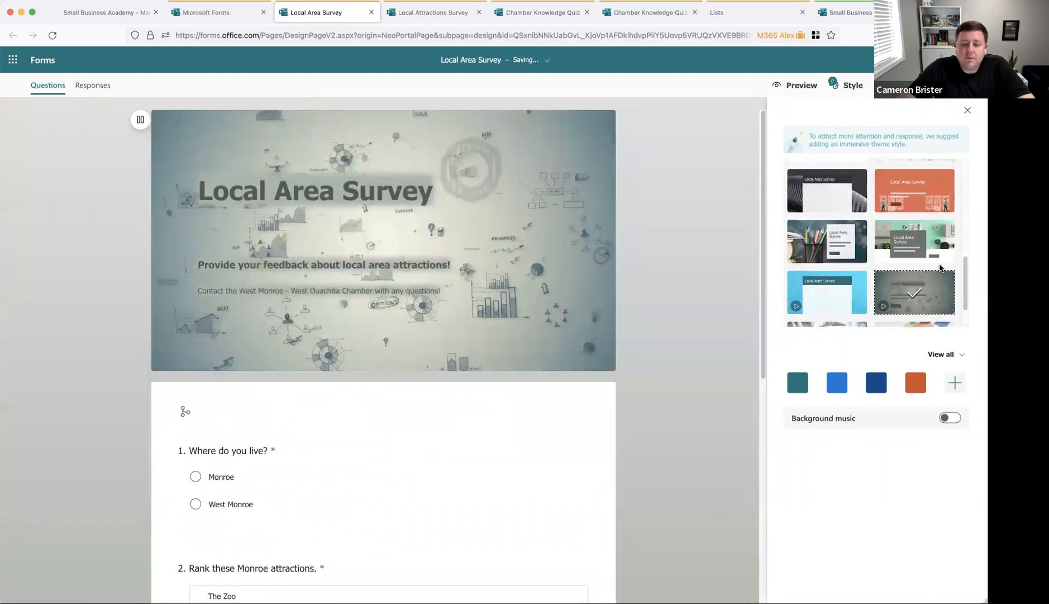
{"action": "scroll", "coordinate": [851, 186], "scroll_direction": "up", "scroll_amount": 5}
{"action": "left_click", "coordinate": [851, 186]}
{"action": "scroll", "coordinate": [340, 508], "scroll_direction": "down", "scroll_amount": 7}
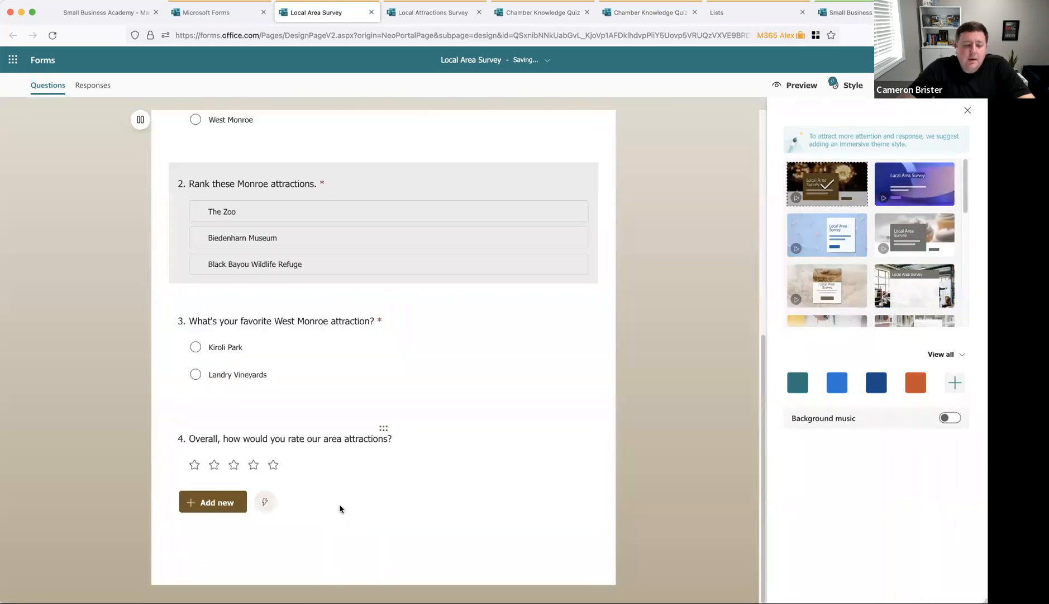
Step: Add a file upload question 5, then go back to the Forms home page
{"action": "left_click", "coordinate": [216, 503]}
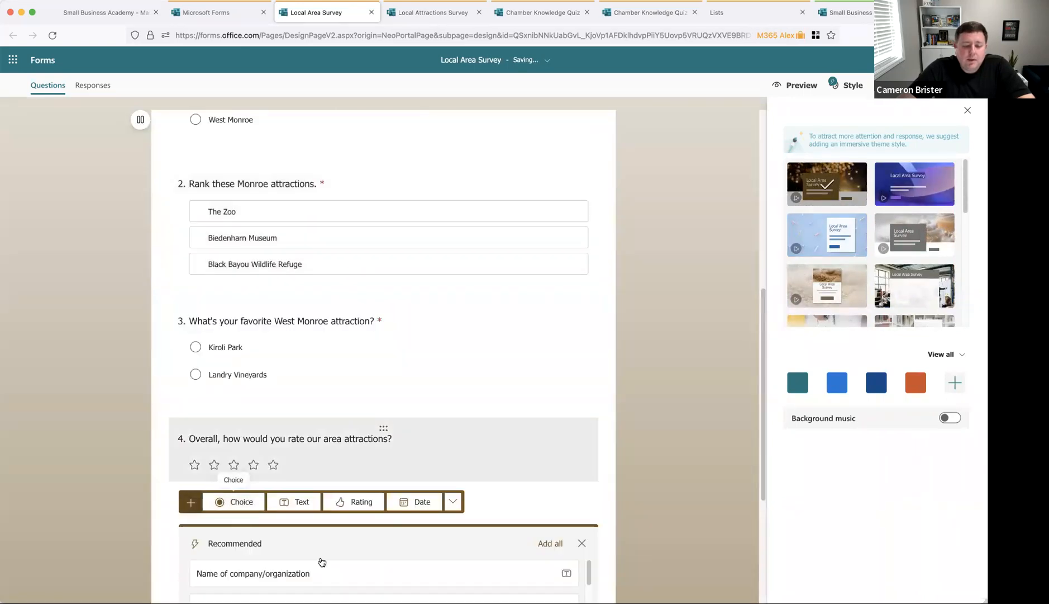
{"action": "left_click", "coordinate": [455, 280]}
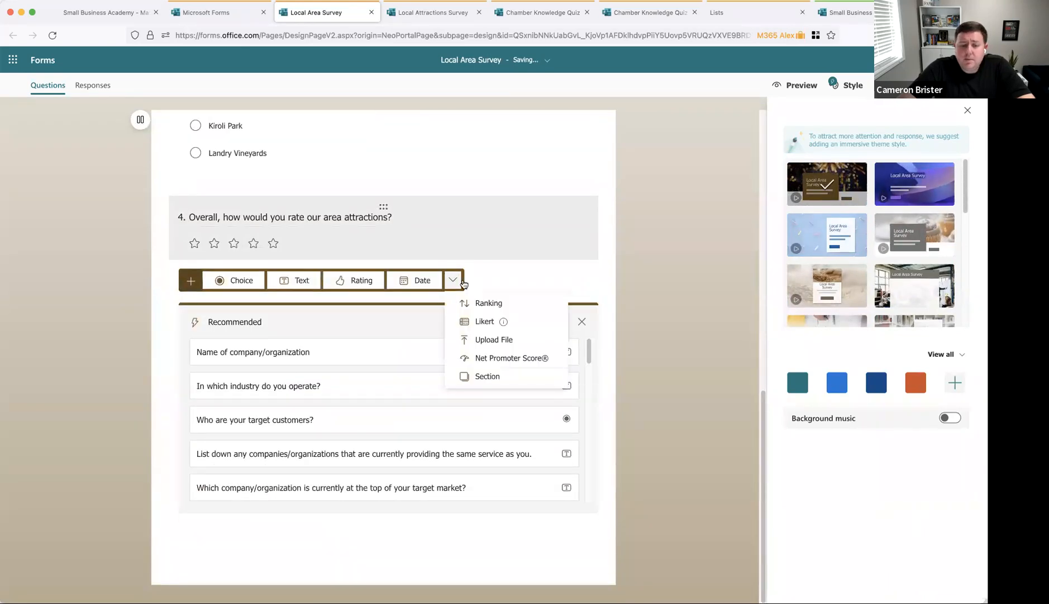
{"action": "left_click", "coordinate": [505, 341]}
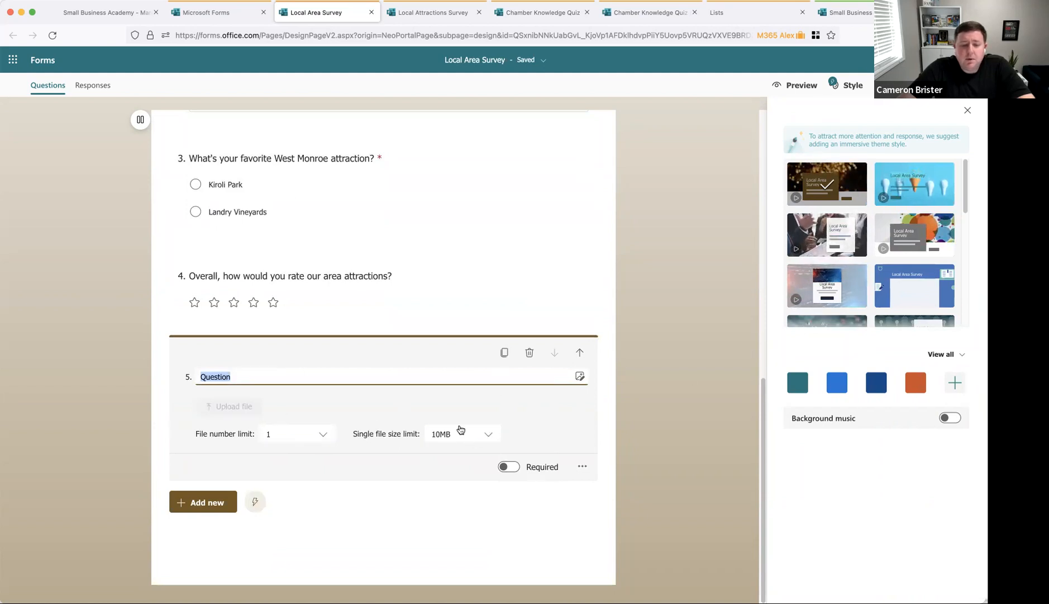
{"action": "left_click", "coordinate": [259, 378]}
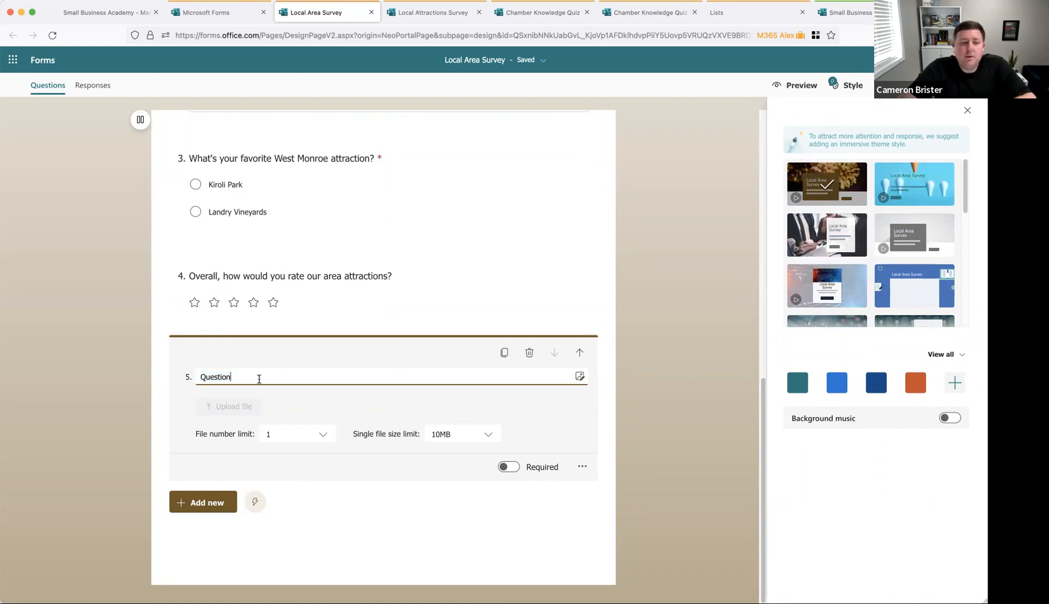
{"action": "left_click", "coordinate": [243, 15]}
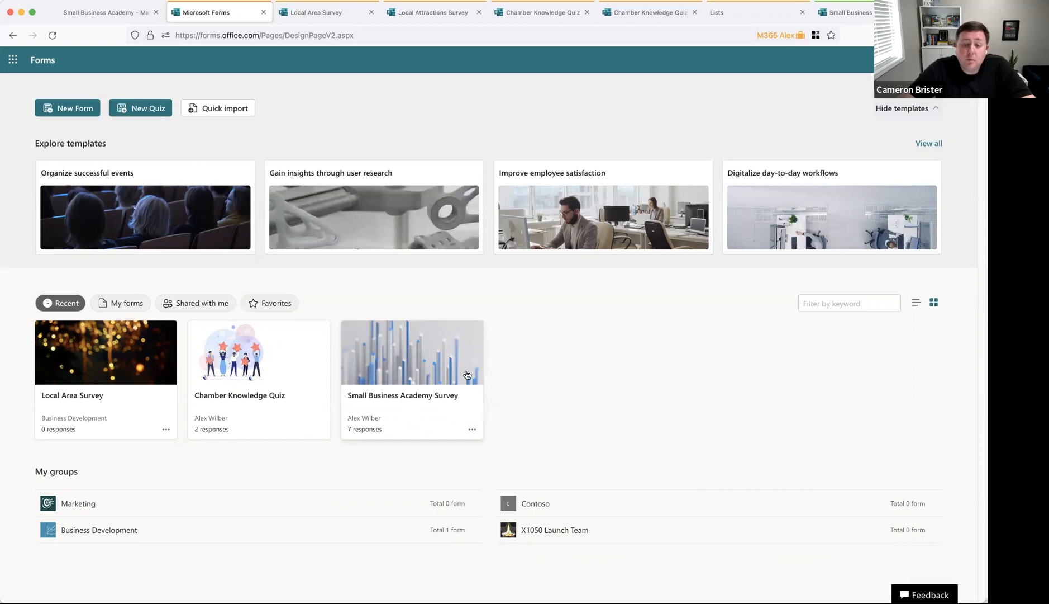
Step: Close the Local Area Survey, Local Attractions Survey and both Chamber Knowledge Quiz tabs
{"action": "left_click", "coordinate": [371, 12]}
{"action": "left_click", "coordinate": [371, 12]}
{"action": "left_click", "coordinate": [371, 12]}
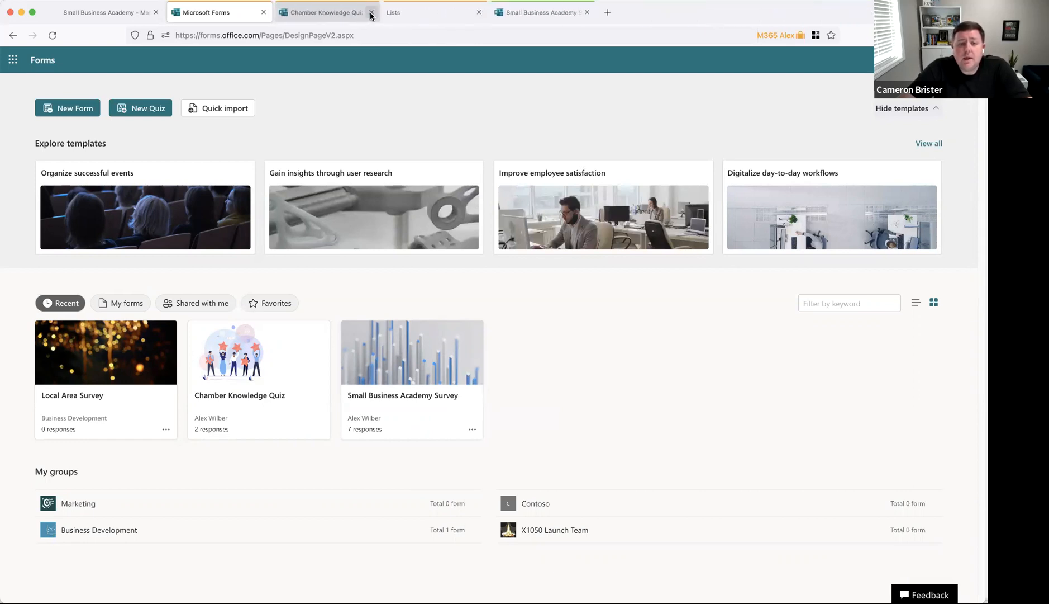
{"action": "left_click", "coordinate": [371, 12]}
Step: Pass through the Lists tab and advance the presentation PDF to slide 6, MICROSOFT LISTS
{"action": "left_click", "coordinate": [330, 12]}
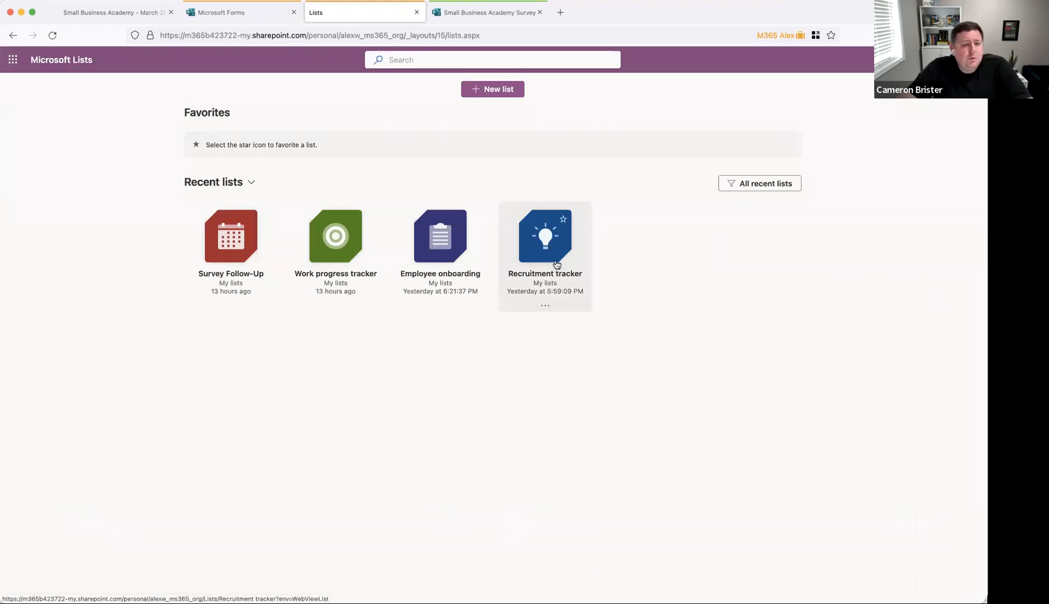
{"action": "left_click", "coordinate": [102, 17]}
{"action": "key", "text": "Right"}
{"action": "key", "text": "Right"}
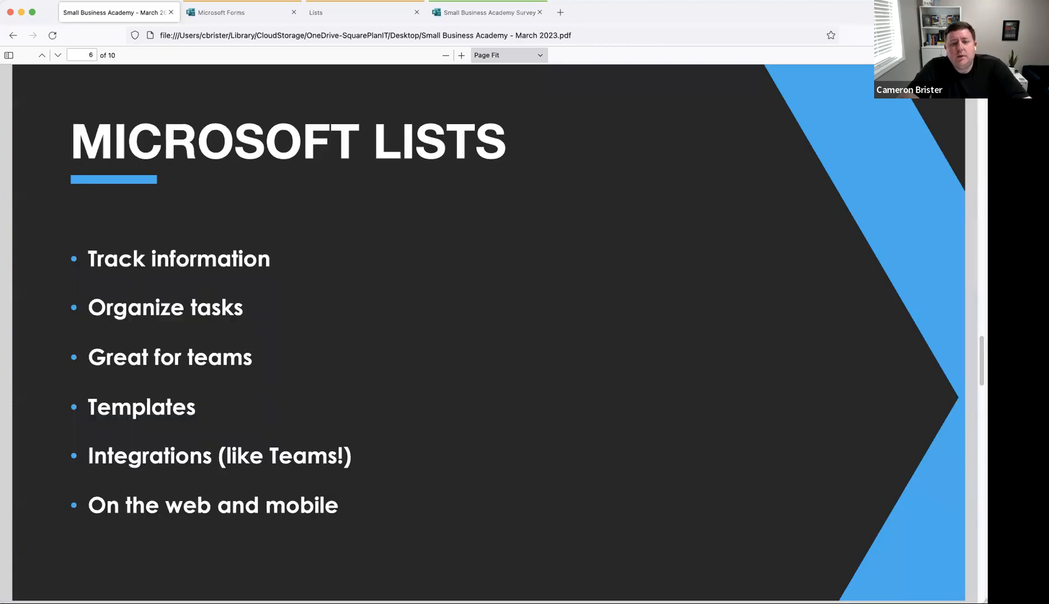
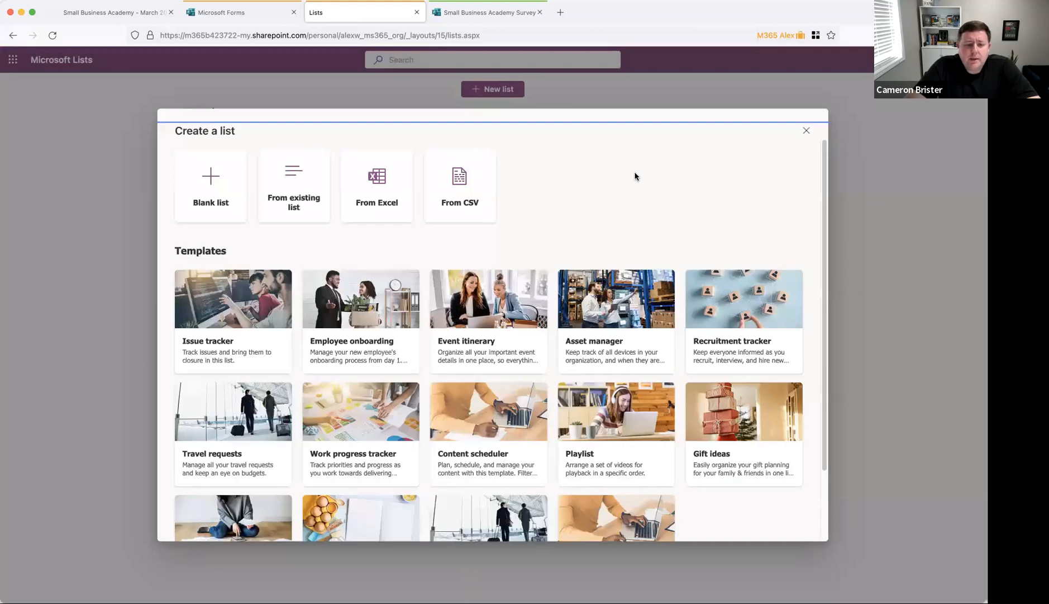
Step: Dismiss the Create a list gallery and open Work progress tracker from Recent lists
{"action": "scroll", "coordinate": [462, 336], "scroll_direction": "down", "scroll_amount": 2}
{"action": "scroll", "coordinate": [462, 335], "scroll_direction": "down", "scroll_amount": 1}
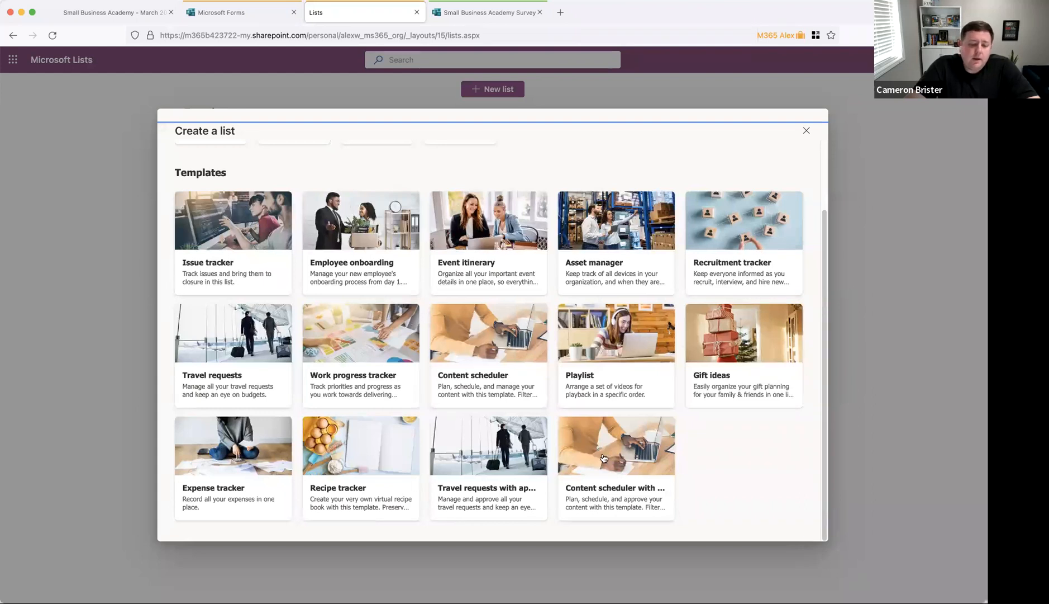
{"action": "scroll", "coordinate": [244, 482], "scroll_direction": "up", "scroll_amount": 1}
{"action": "scroll", "coordinate": [244, 483], "scroll_direction": "up", "scroll_amount": 2}
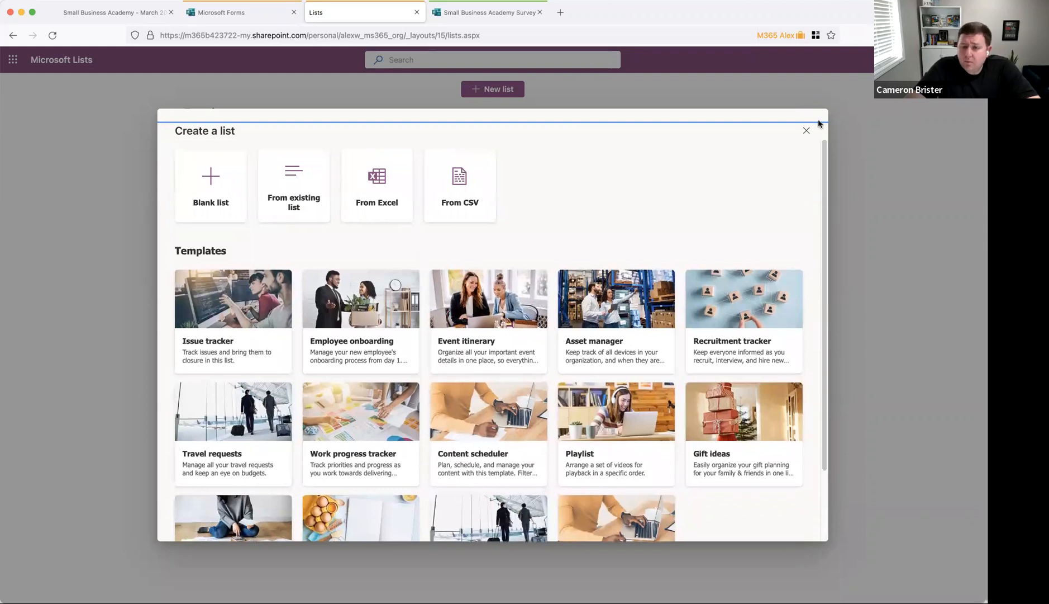
{"action": "left_click", "coordinate": [807, 130]}
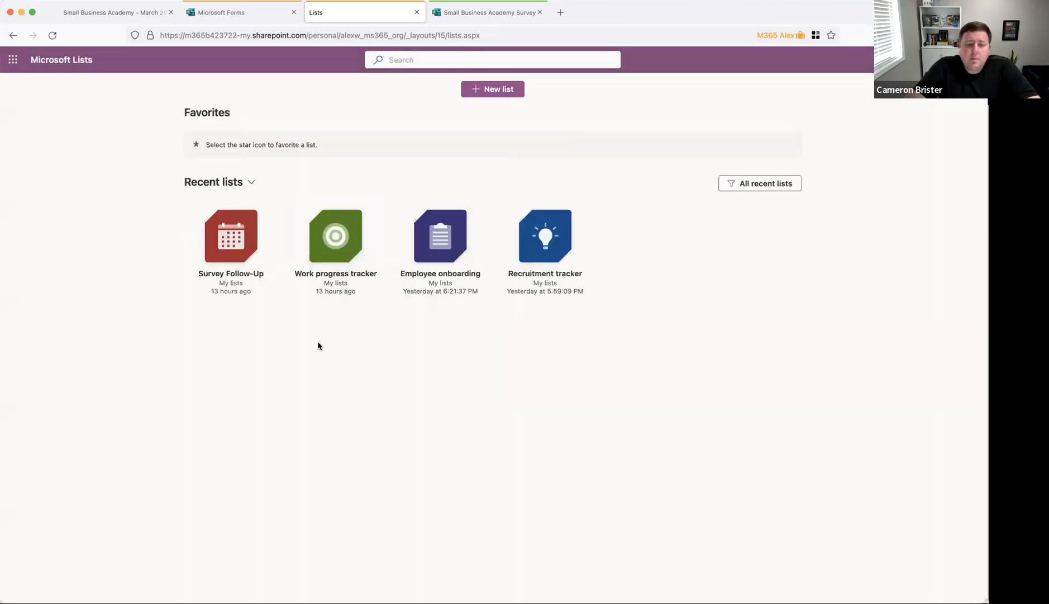
{"action": "left_click", "coordinate": [340, 285]}
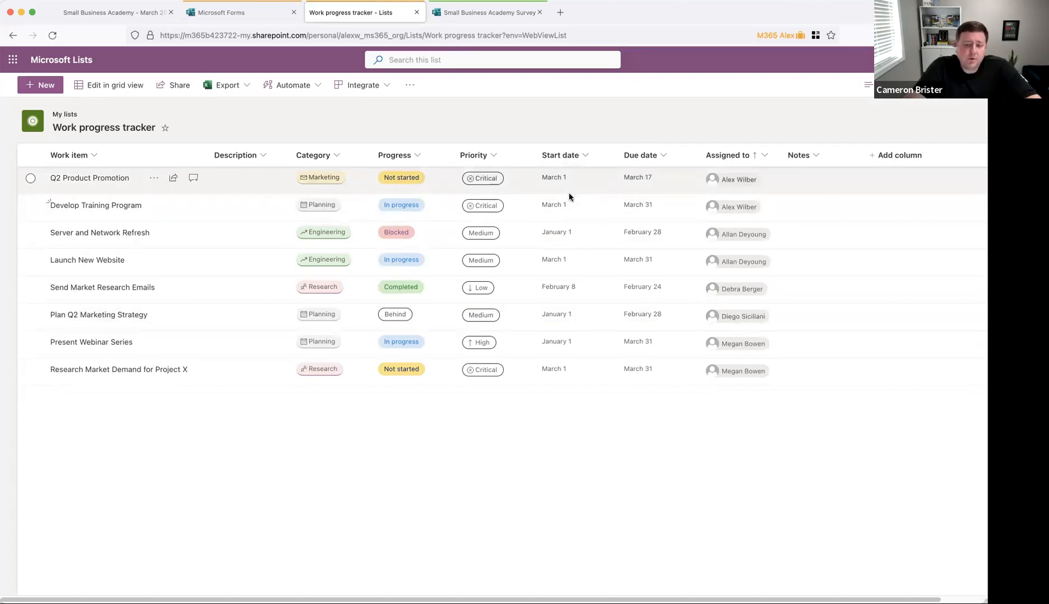
Step: Select and deselect the Q2 Product Promotion row, then start a blank new item
{"action": "left_click", "coordinate": [647, 185]}
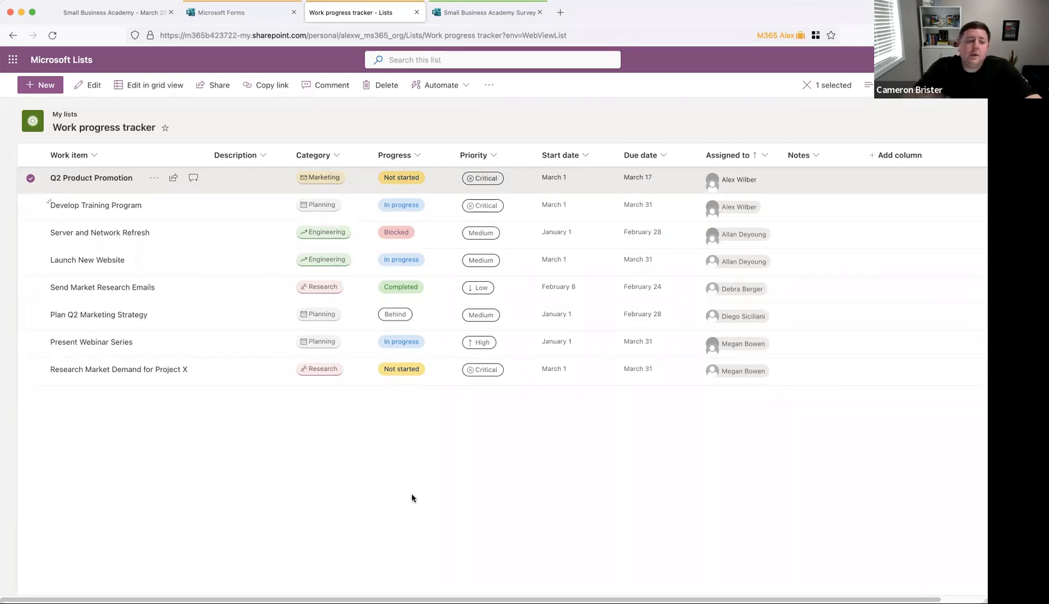
{"action": "left_click", "coordinate": [410, 488]}
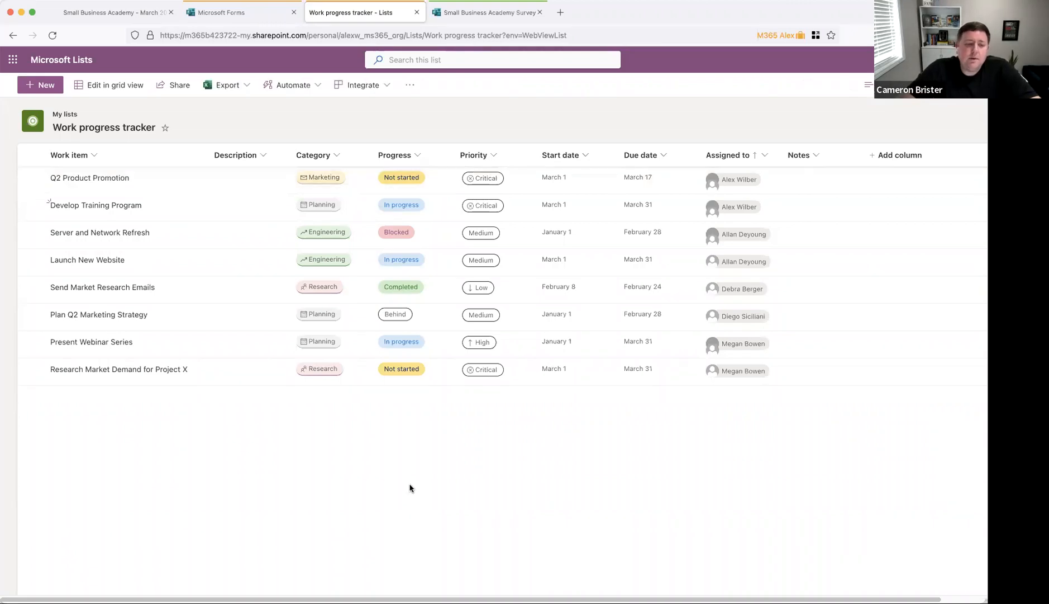
{"action": "left_click", "coordinate": [55, 89]}
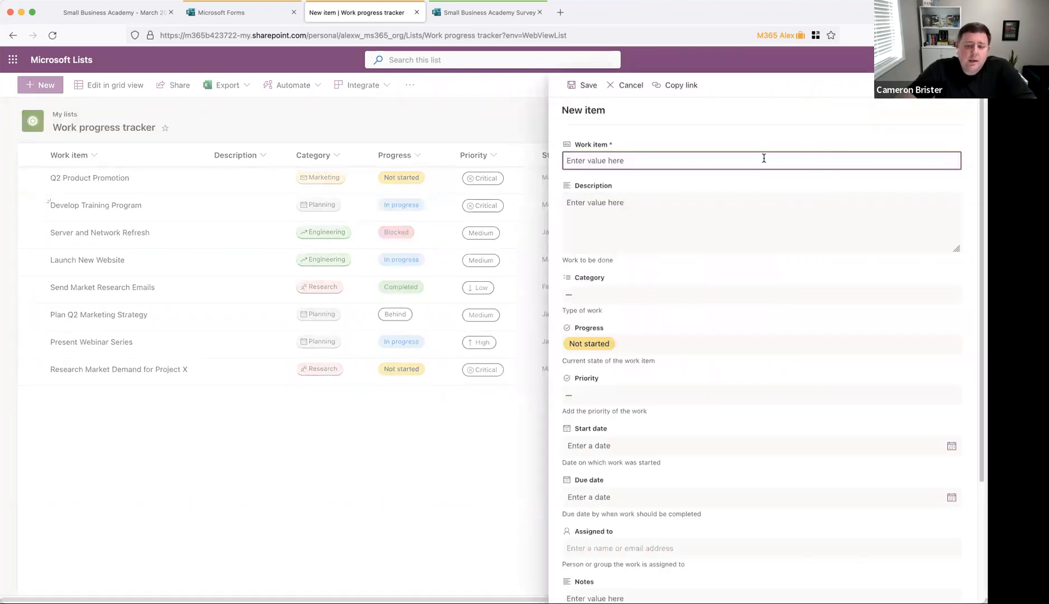
Step: Name the item 'Publish Social Posts' with category Marketing, progress Behind and Medium priority
{"action": "type", "text": "Pu"}
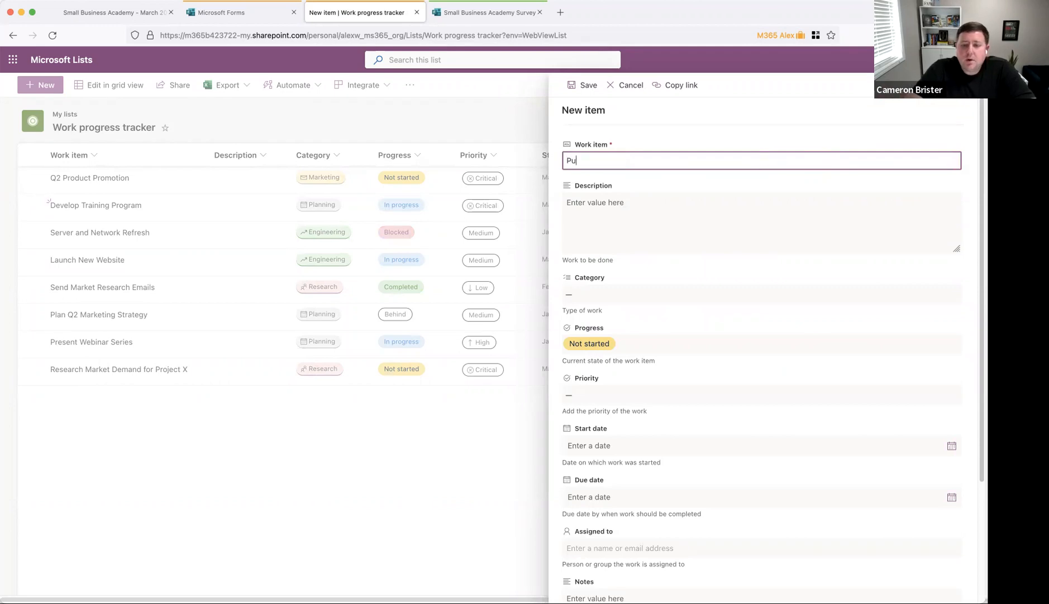
{"action": "type", "text": "blish Socia"}
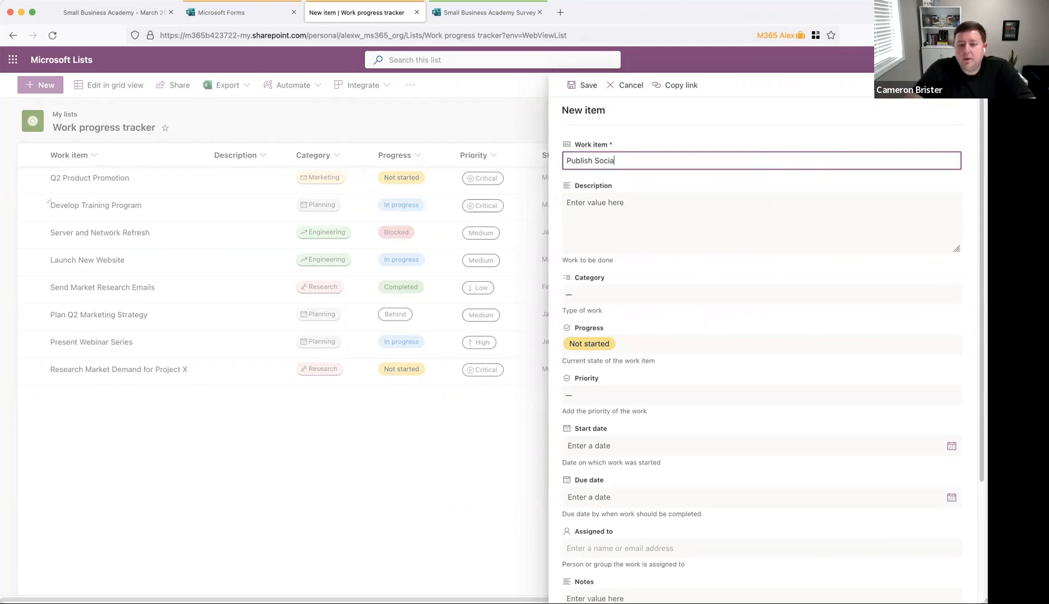
{"action": "type", "text": "l Posts"}
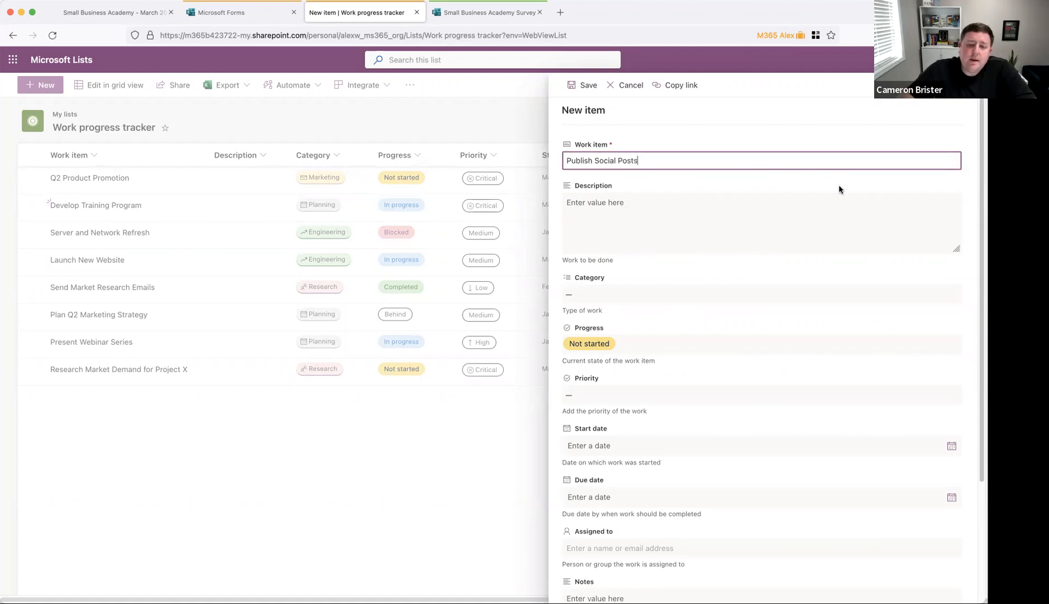
{"action": "left_click", "coordinate": [752, 214]}
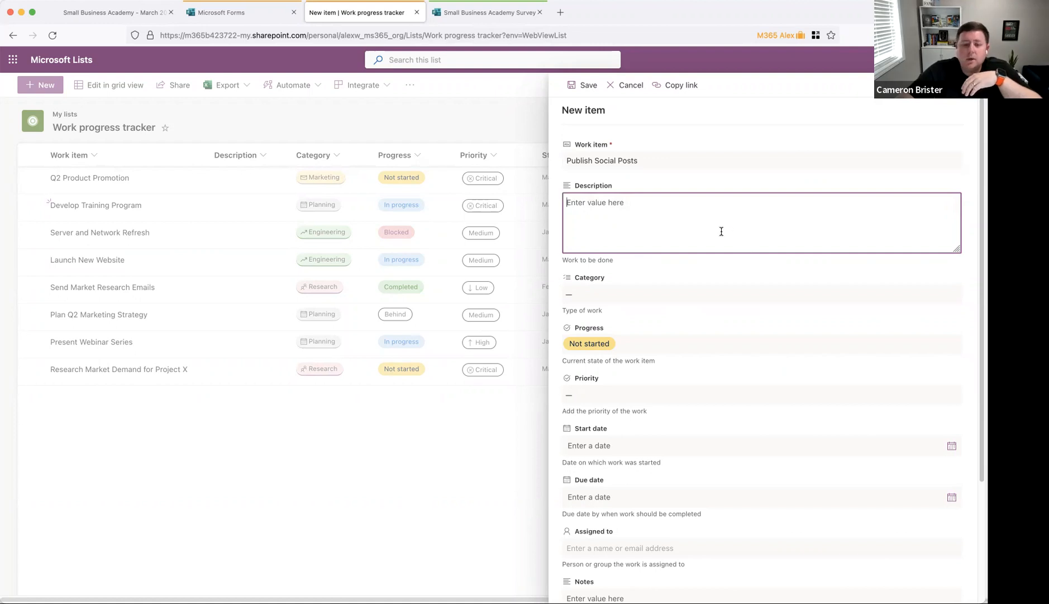
{"action": "left_click", "coordinate": [690, 297]}
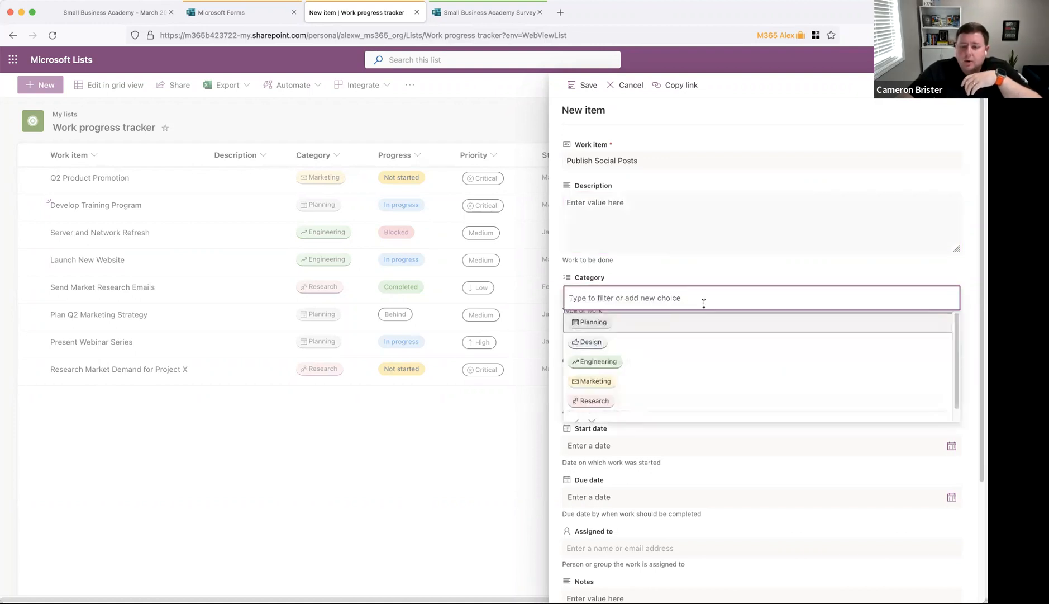
{"action": "left_click", "coordinate": [687, 380]}
{"action": "left_click", "coordinate": [731, 268]}
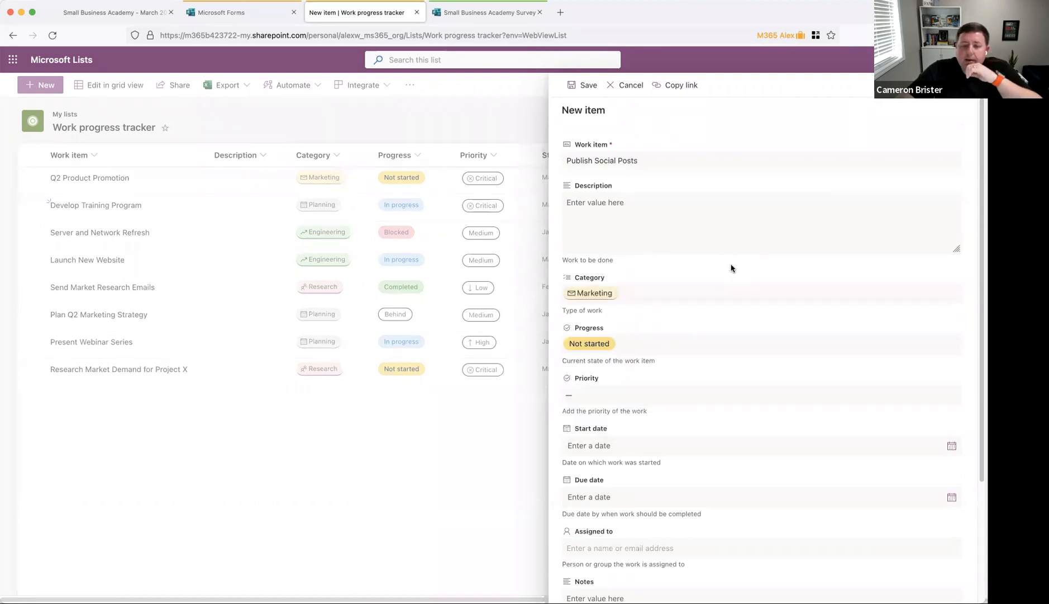
{"action": "left_click", "coordinate": [697, 342]}
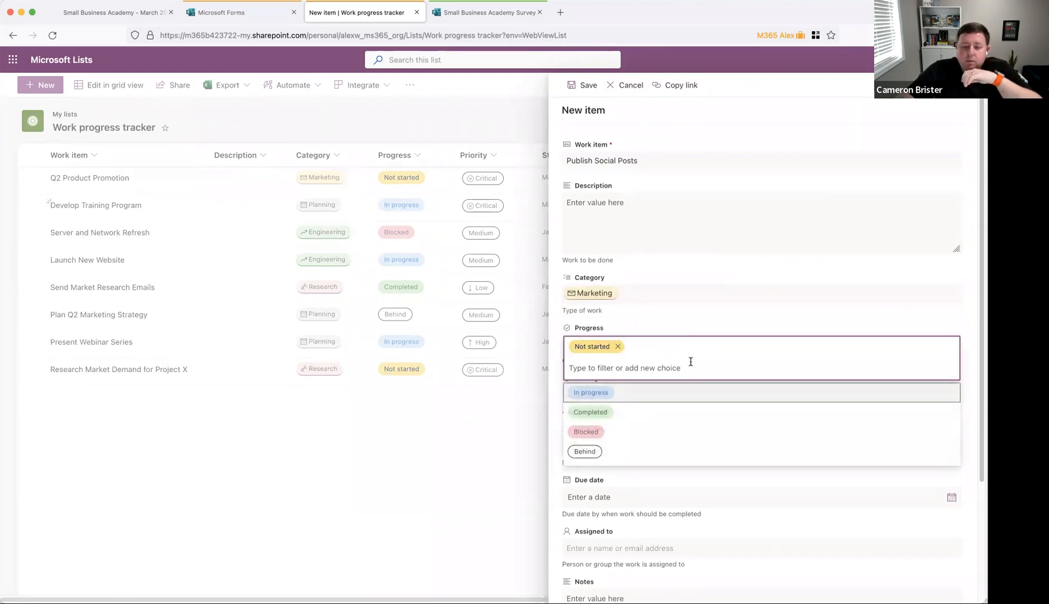
{"action": "left_click", "coordinate": [638, 453]}
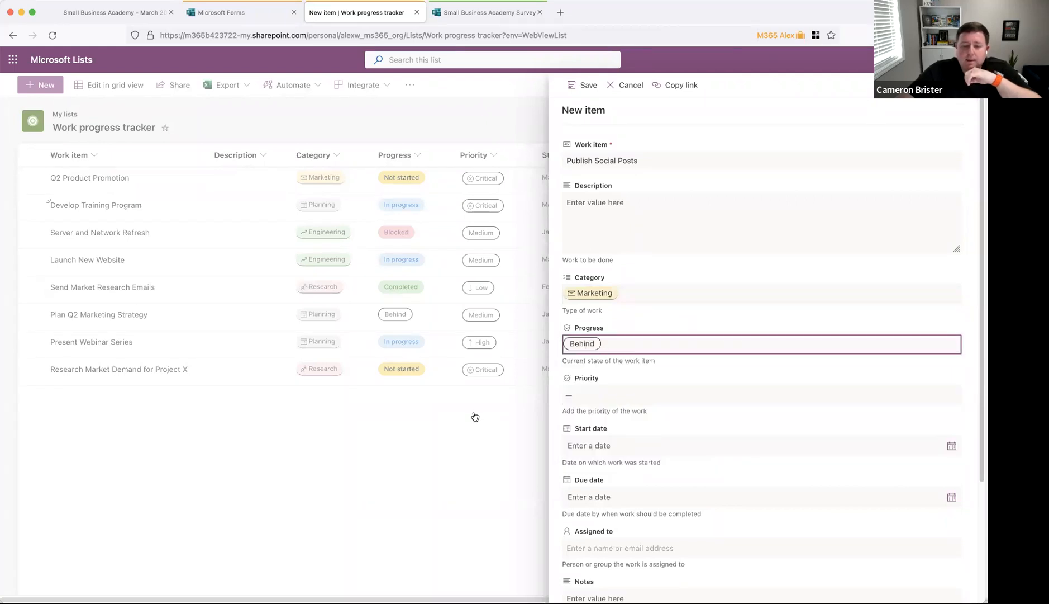
{"action": "left_click", "coordinate": [589, 395]}
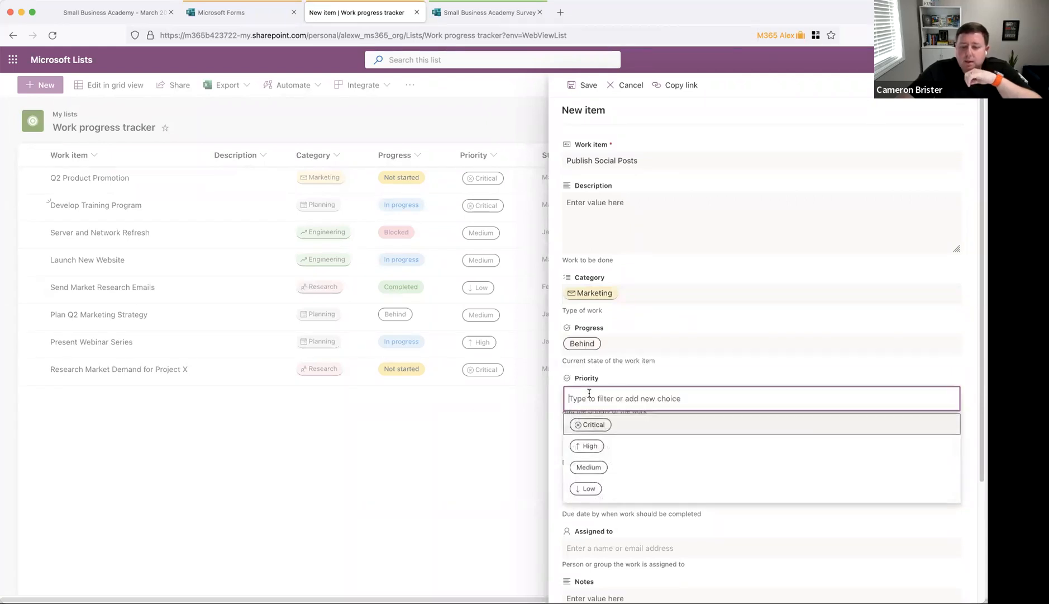
{"action": "left_click", "coordinate": [638, 460]}
Step: Set the start date to March 13, 2023 and the due date to March 17, 2023
{"action": "scroll", "coordinate": [639, 452], "scroll_direction": "down", "scroll_amount": 3}
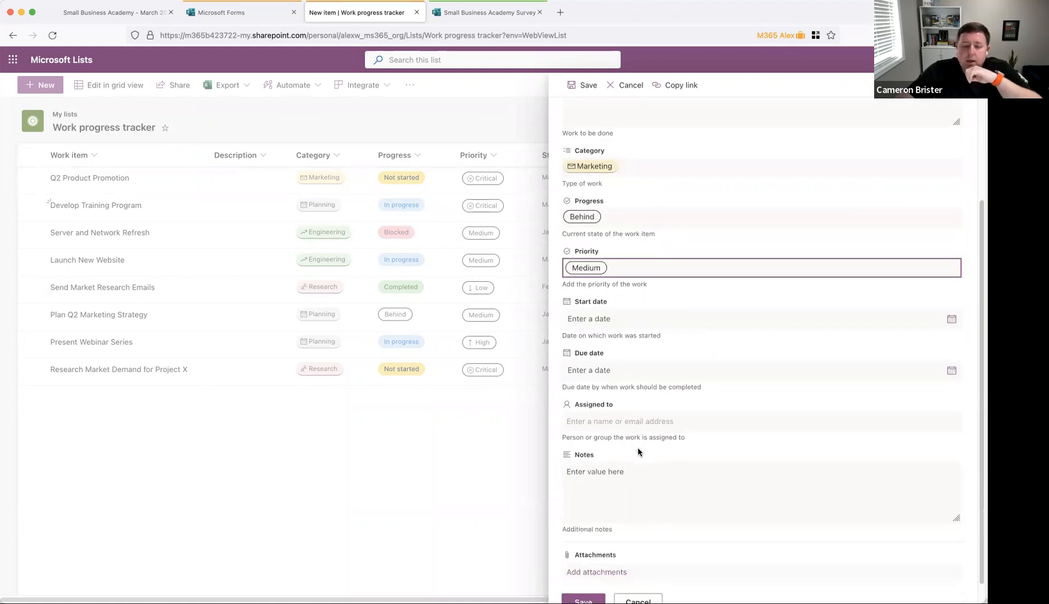
{"action": "left_click", "coordinate": [895, 313]}
{"action": "left_click", "coordinate": [948, 314]}
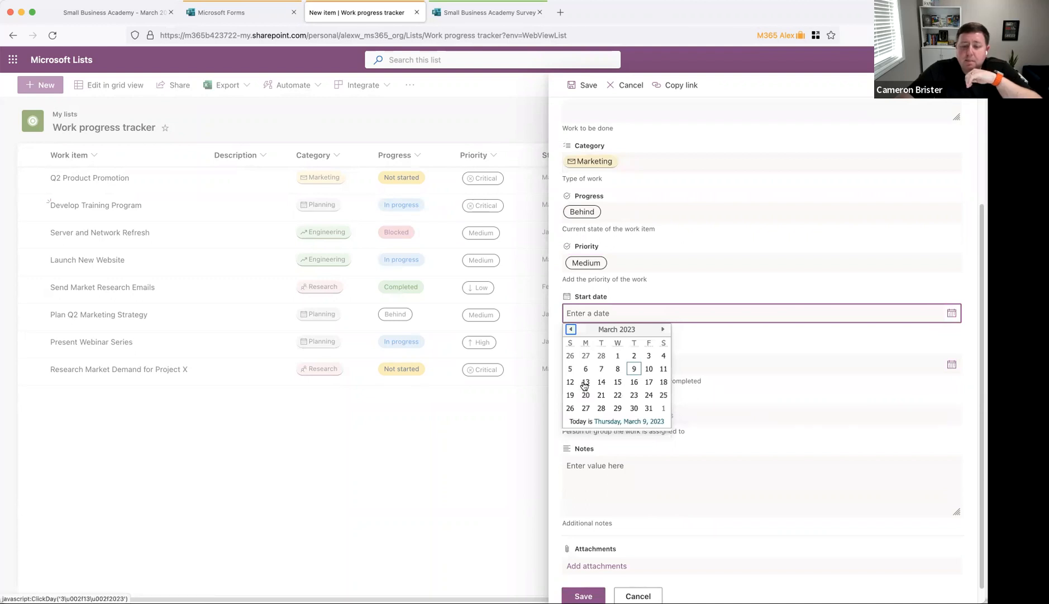
{"action": "left_click", "coordinate": [585, 382]}
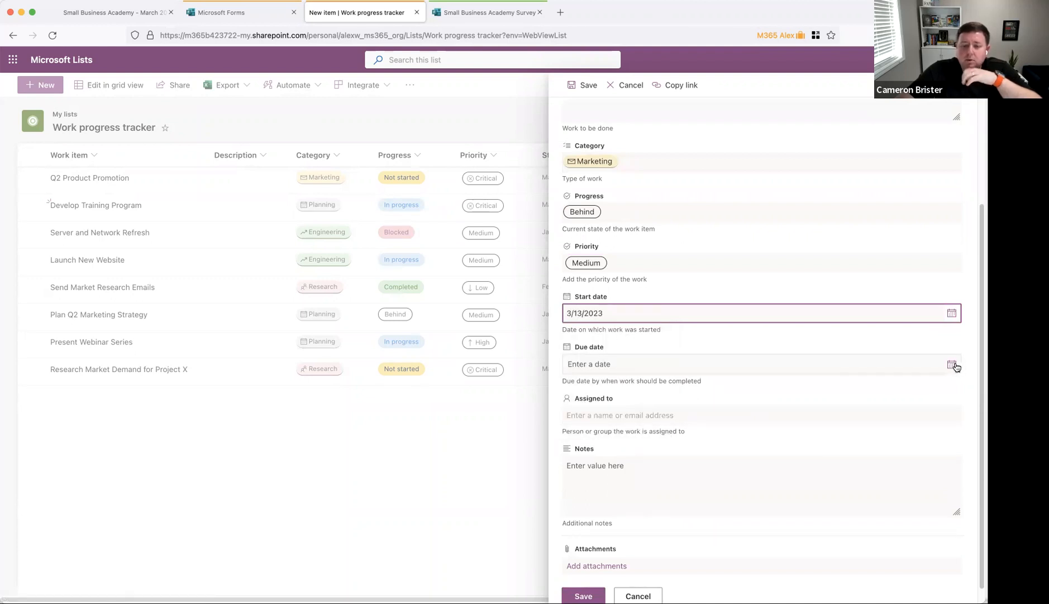
{"action": "left_click", "coordinate": [953, 365]}
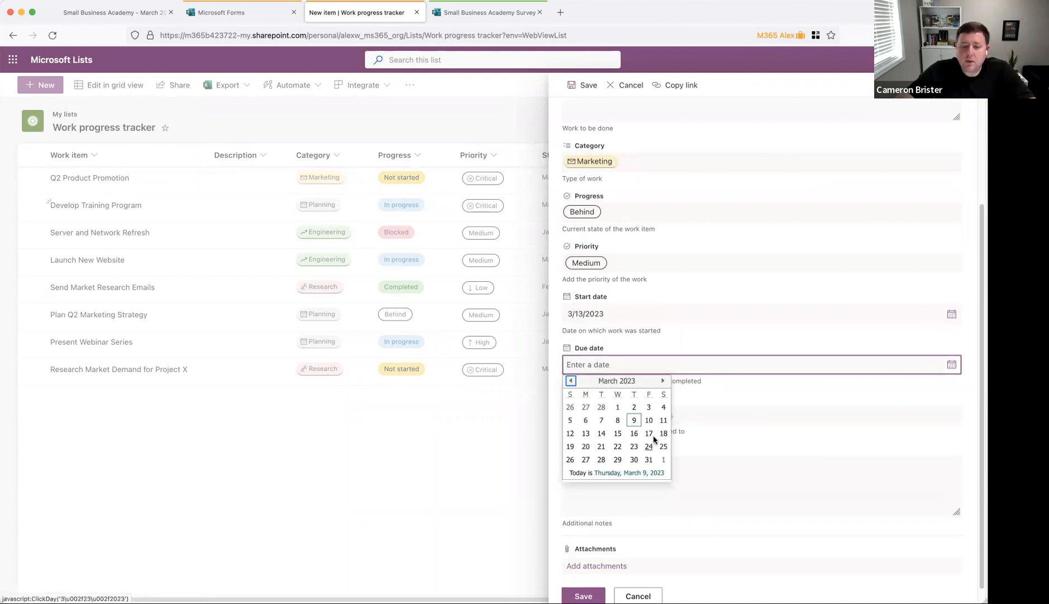
{"action": "left_click", "coordinate": [654, 436]}
Step: Assign the item to the suggested person and save the new Publish Social Posts entry
{"action": "left_click", "coordinate": [677, 411]}
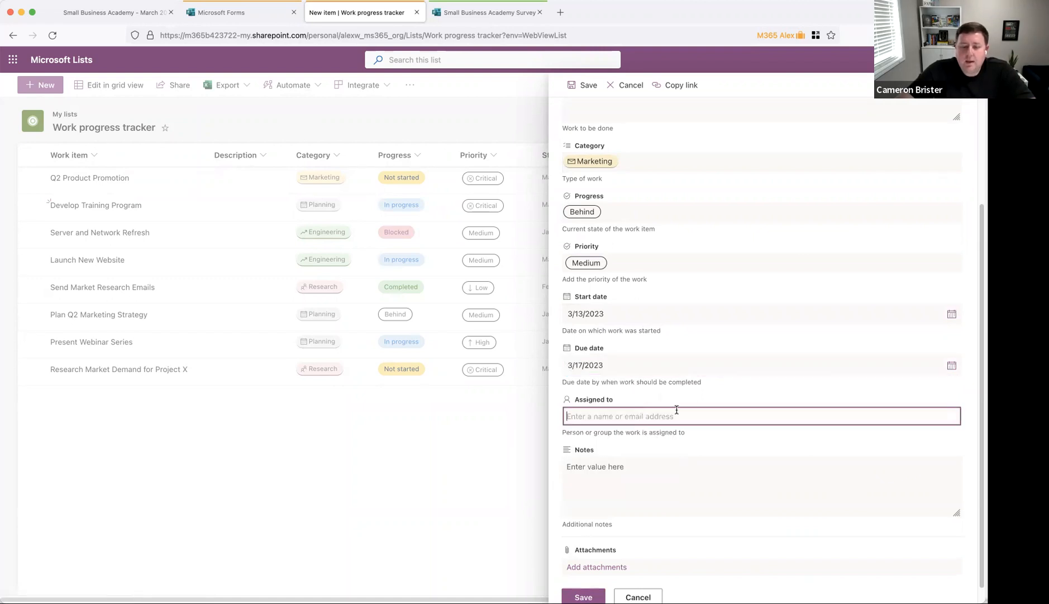
{"action": "type", "text": "deb"}
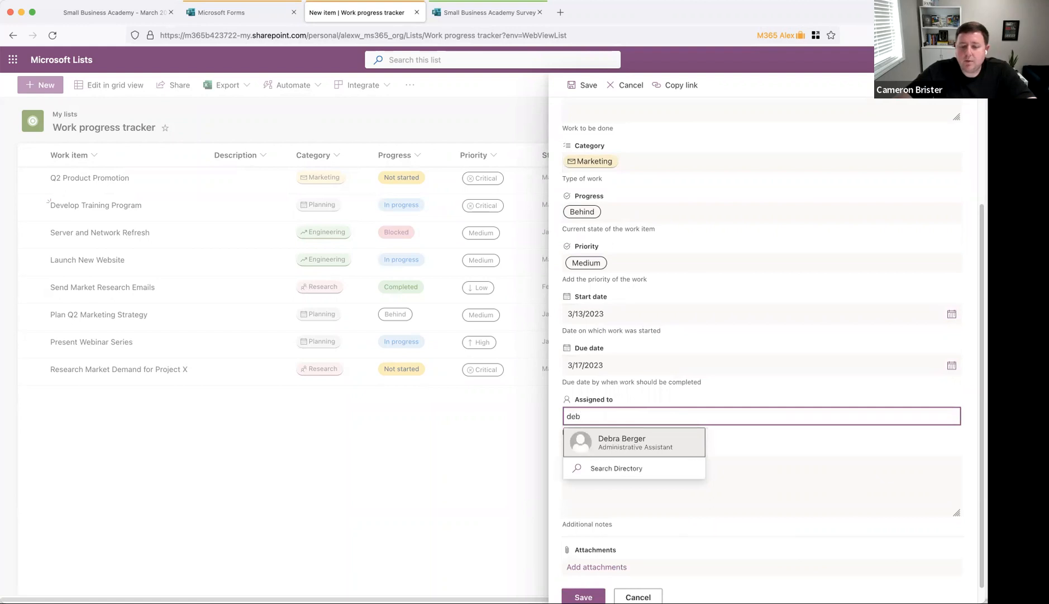
{"action": "left_click", "coordinate": [661, 445]}
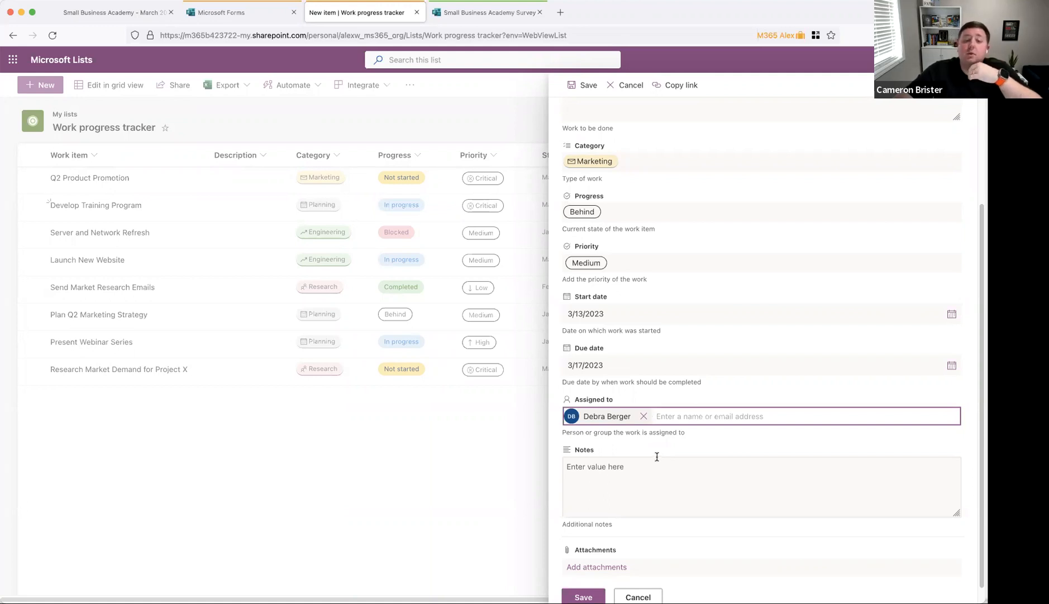
{"action": "scroll", "coordinate": [675, 470], "scroll_direction": "down", "scroll_amount": 1}
{"action": "left_click", "coordinate": [683, 462]}
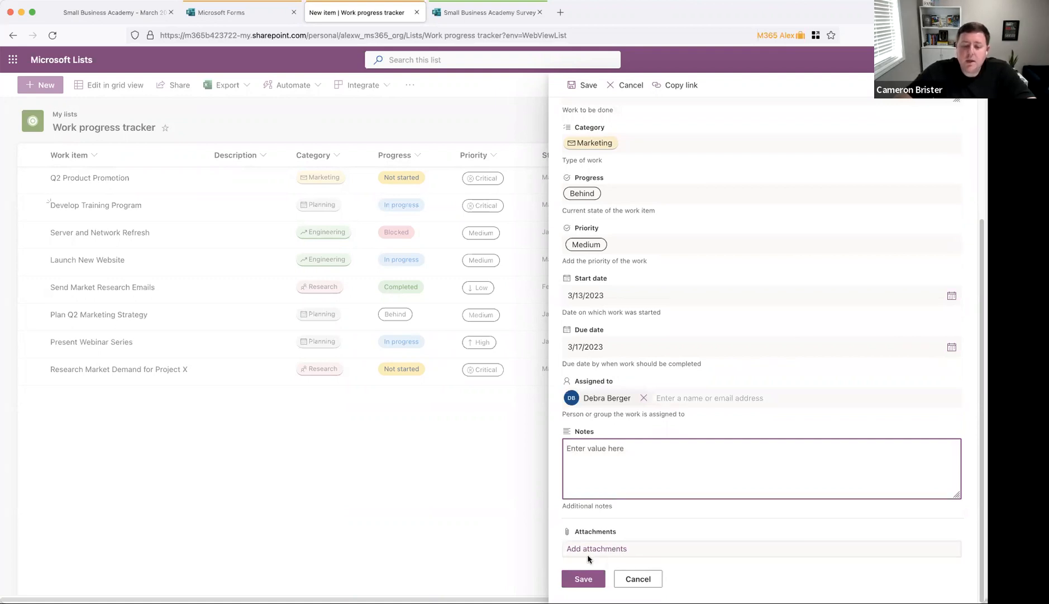
{"action": "left_click", "coordinate": [583, 579]}
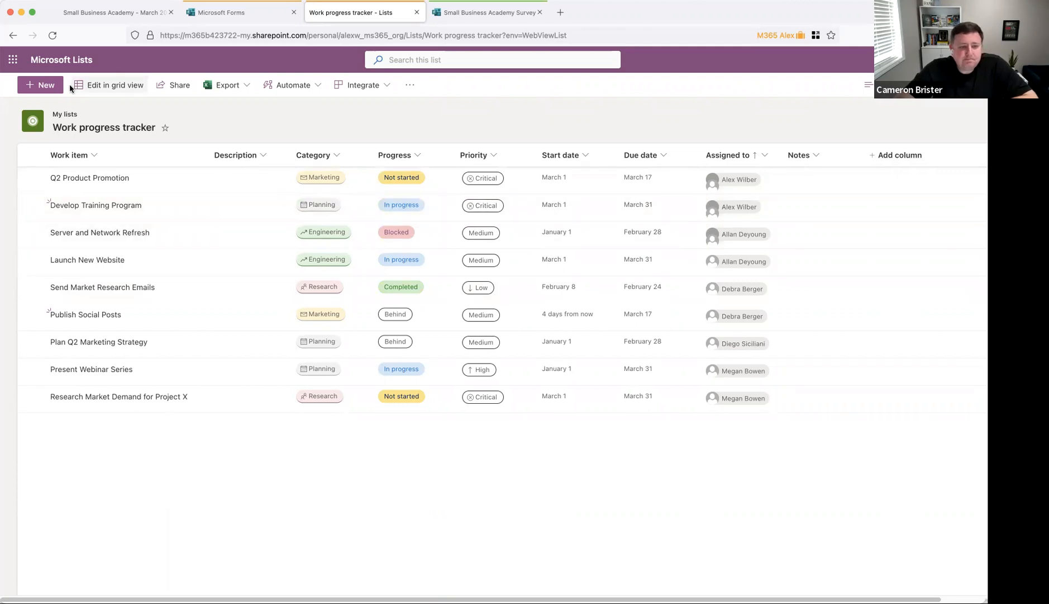
{"action": "left_click", "coordinate": [64, 66]}
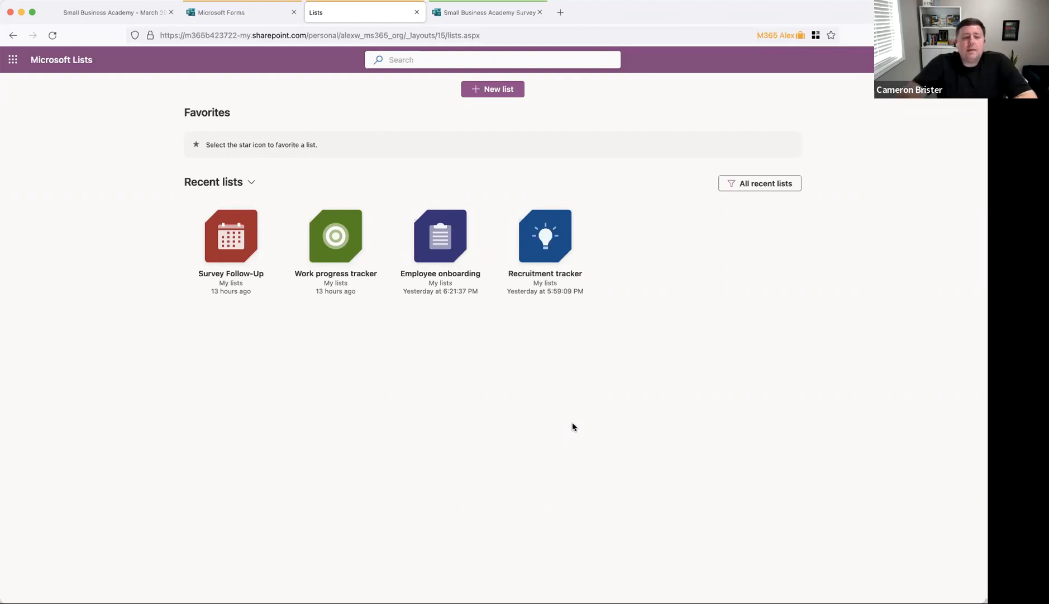
{"action": "left_click", "coordinate": [334, 263]}
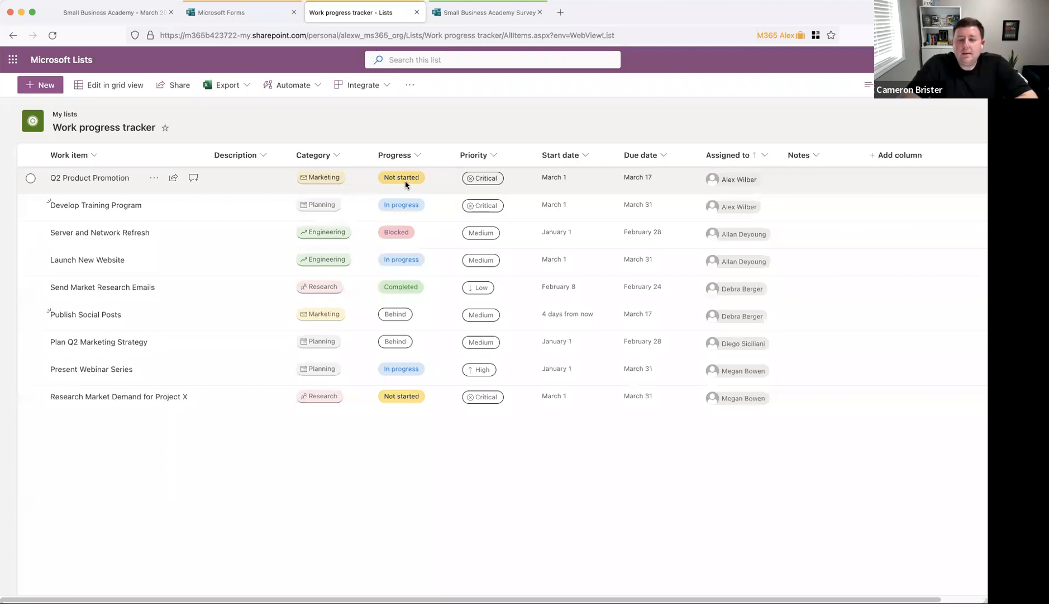
{"action": "scroll", "coordinate": [388, 162], "scroll_direction": "right", "scroll_amount": 2}
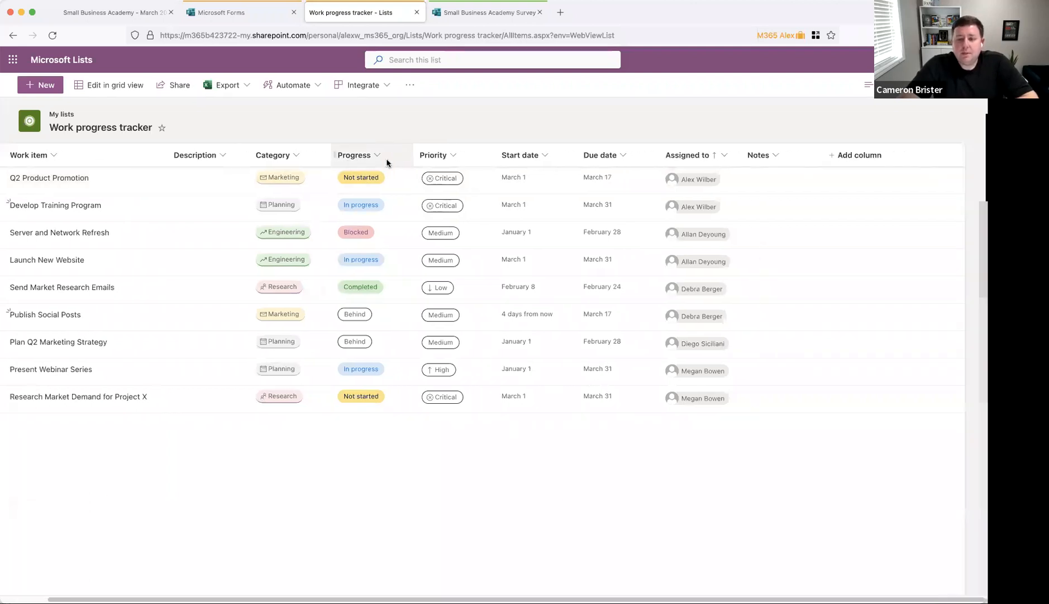
{"action": "scroll", "coordinate": [387, 162], "scroll_direction": "left", "scroll_amount": 2}
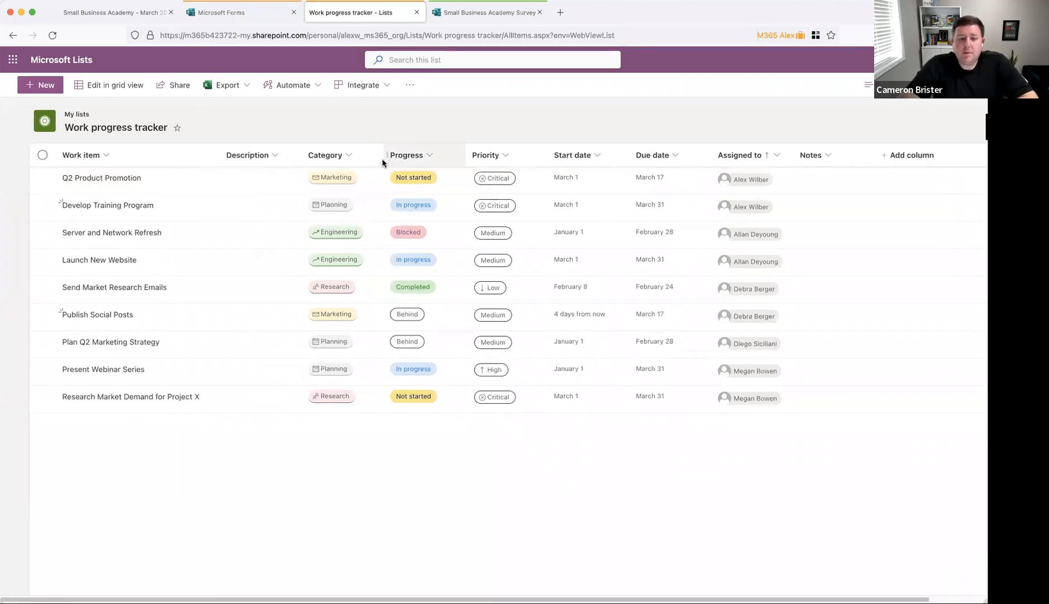
Step: Create a Number column named Budget using the $ currency format with 2 decimal places
{"action": "left_click", "coordinate": [889, 157]}
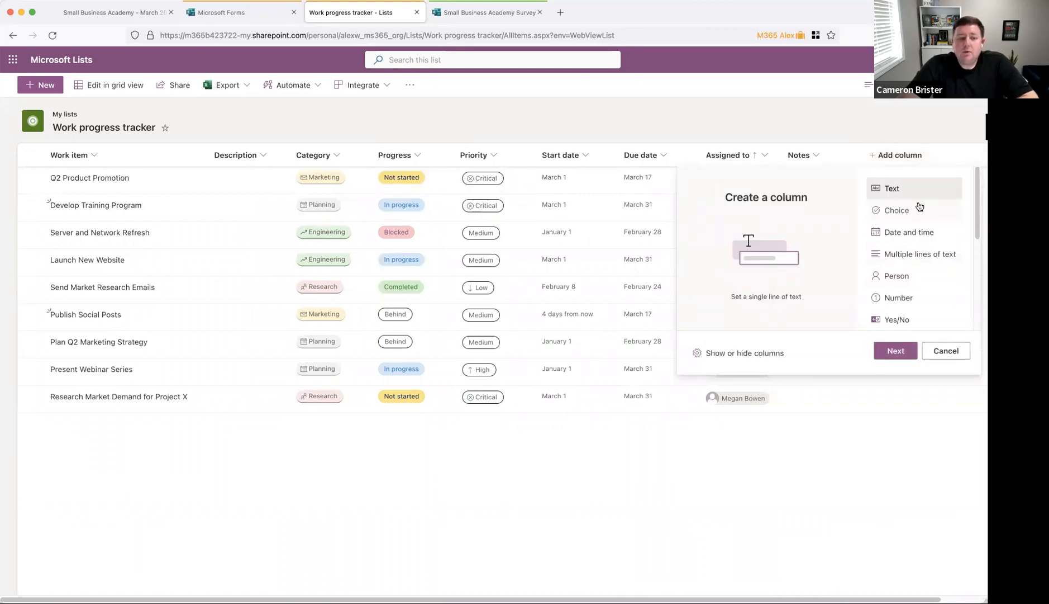
{"action": "left_click", "coordinate": [899, 299]}
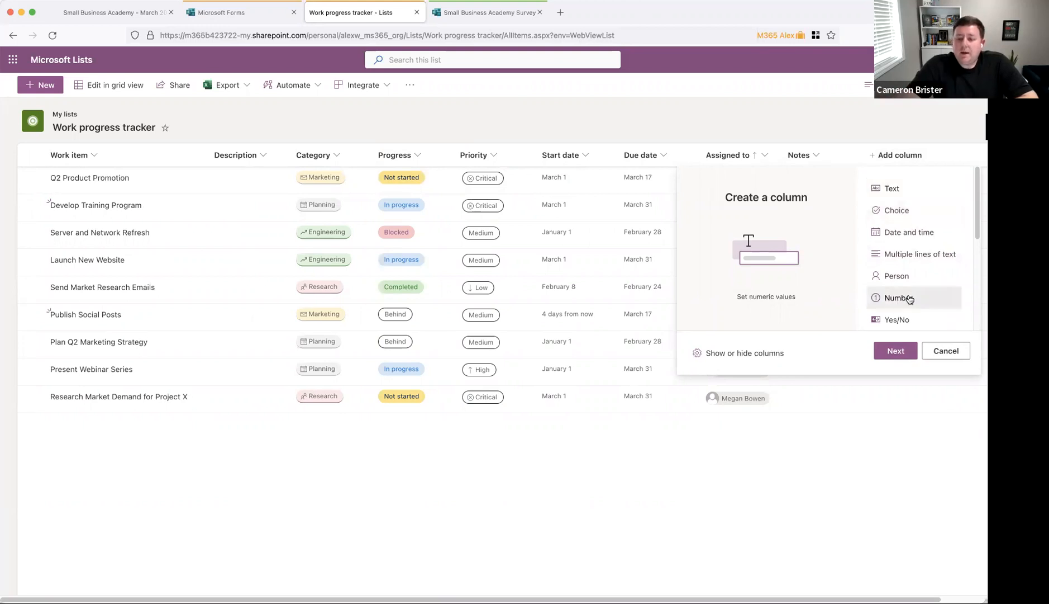
{"action": "left_click", "coordinate": [895, 351]}
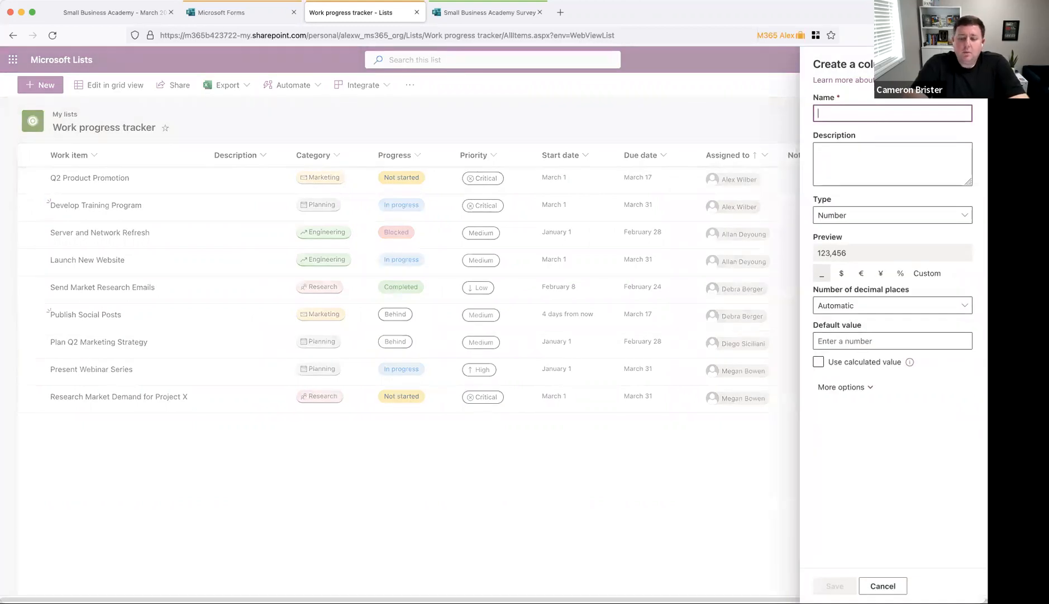
{"action": "type", "text": "Budget"}
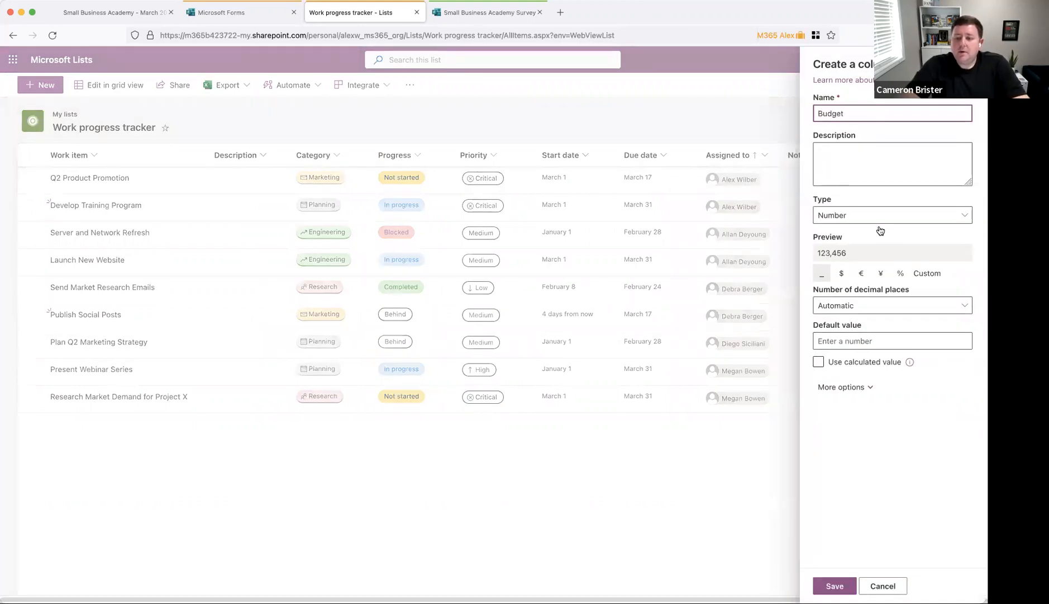
{"action": "left_click", "coordinate": [893, 217]}
{"action": "left_click", "coordinate": [890, 219]}
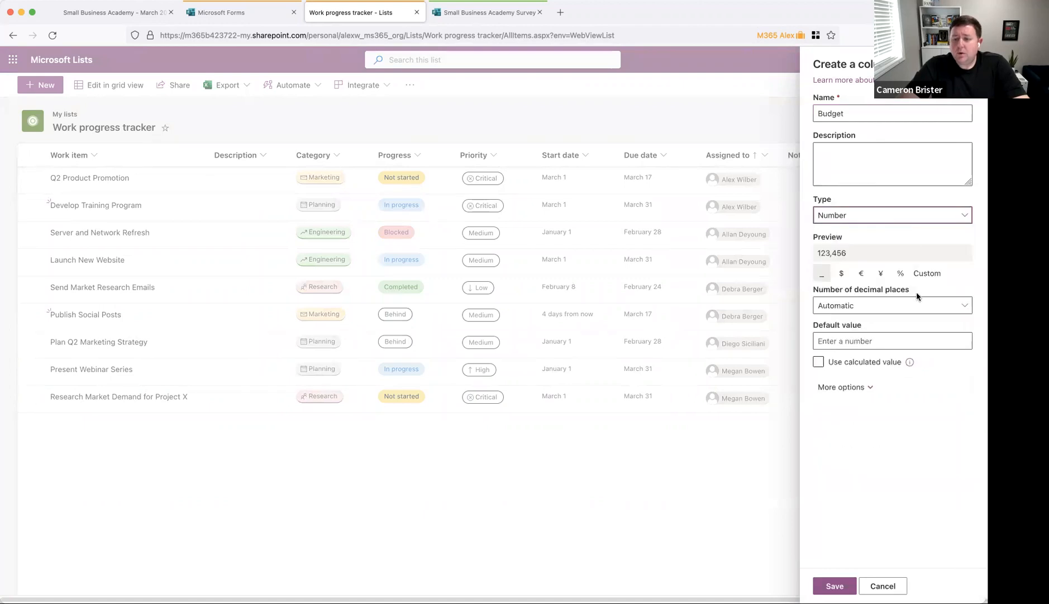
{"action": "left_click", "coordinate": [844, 275]}
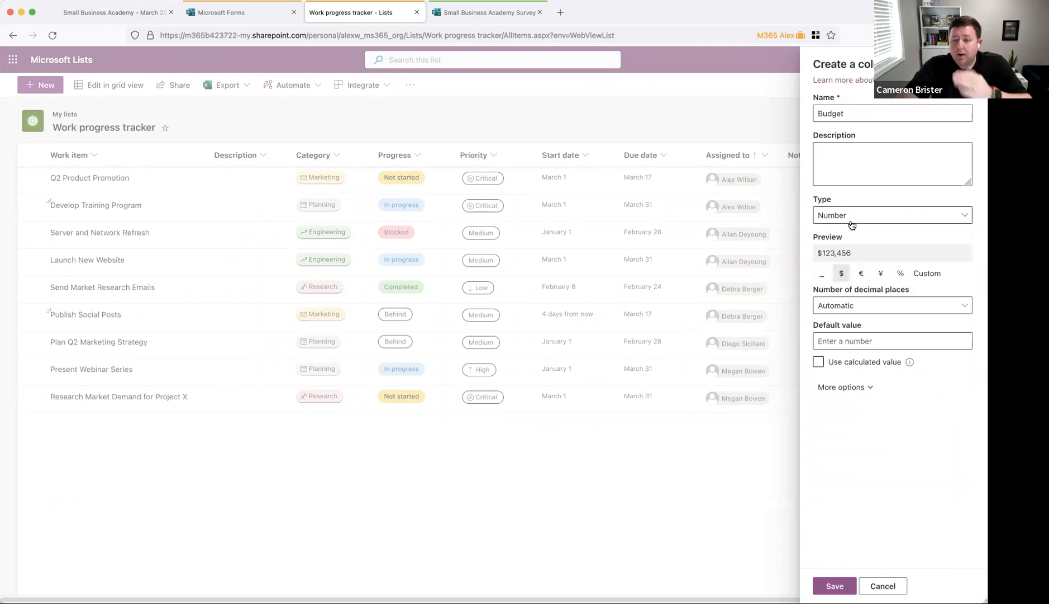
{"action": "left_click", "coordinate": [882, 307]}
{"action": "left_click", "coordinate": [842, 383]}
{"action": "left_click", "coordinate": [843, 587]}
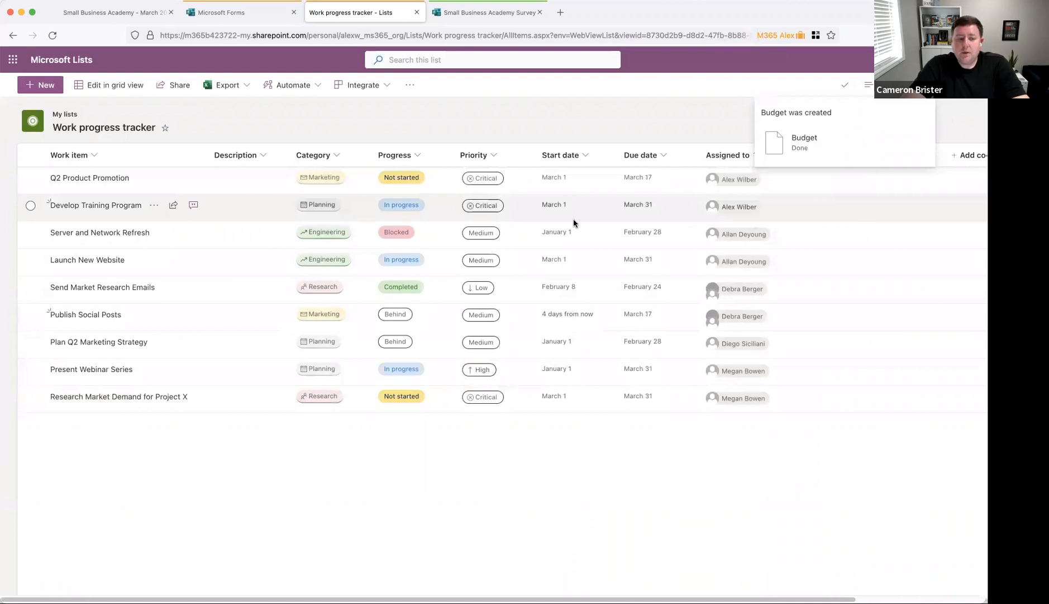
Step: Enter a Budget of 3,500 for Develop Training Program and close its details panel
{"action": "left_click", "coordinate": [263, 207]}
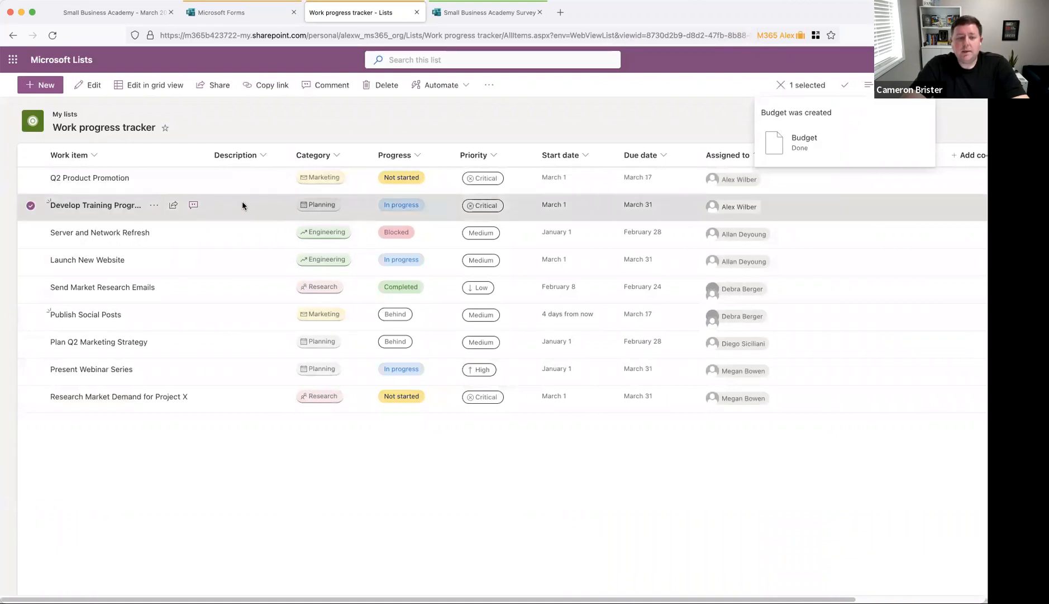
{"action": "double_click", "coordinate": [242, 204]}
{"action": "scroll", "coordinate": [701, 439], "scroll_direction": "down", "scroll_amount": 1}
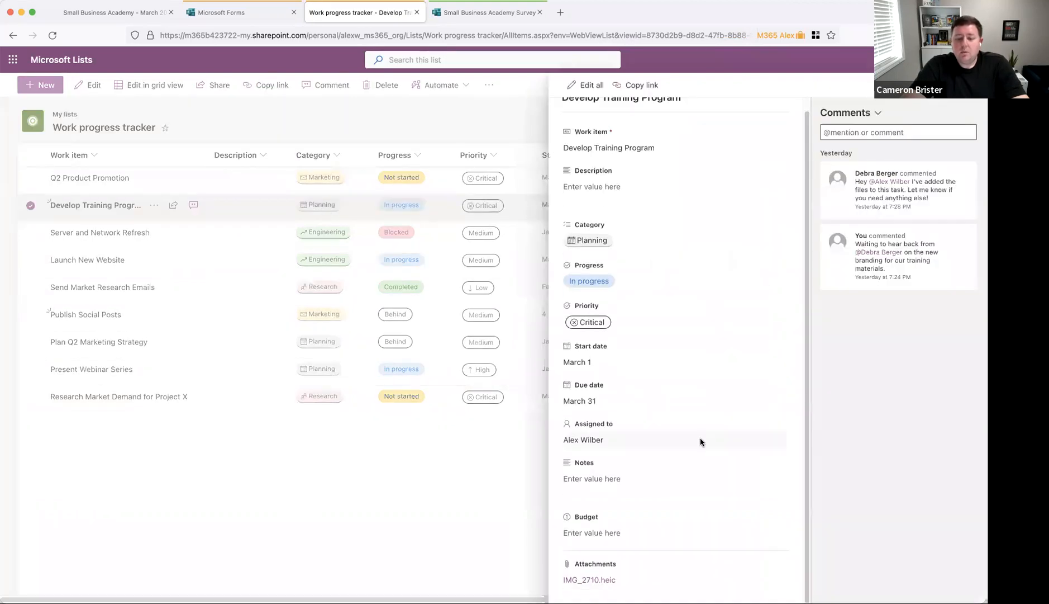
{"action": "left_click", "coordinate": [623, 532]}
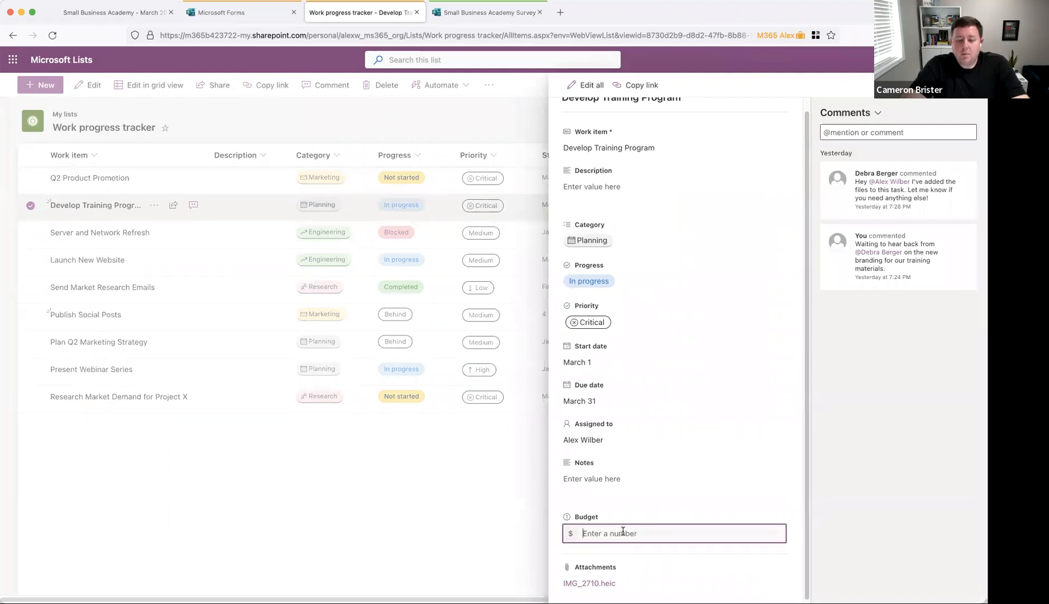
{"action": "type", "text": "3,500"}
{"action": "key", "text": "Tab"}
{"action": "left_click", "coordinate": [412, 516]}
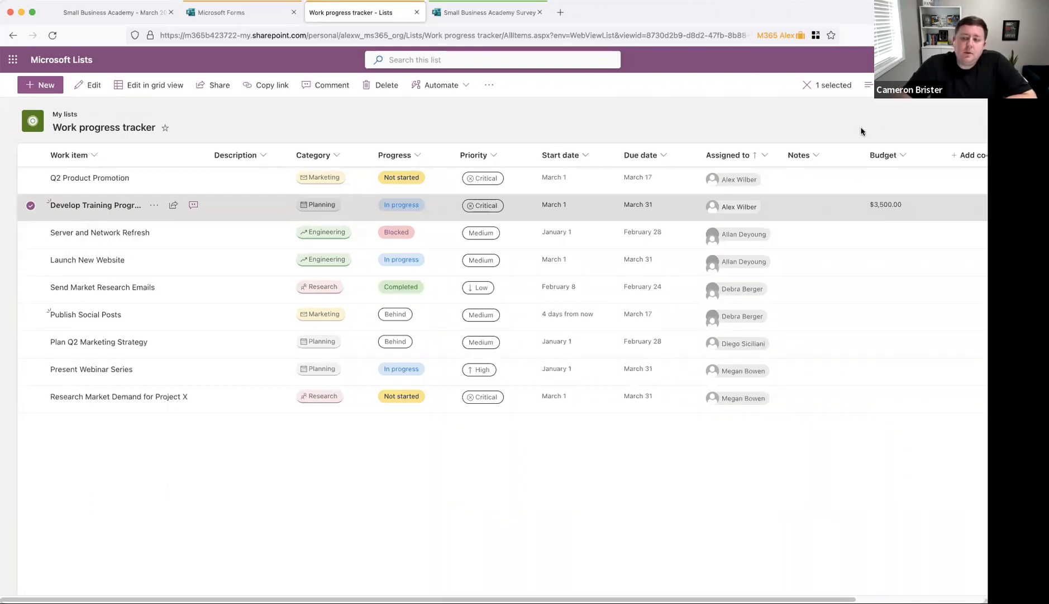
{"action": "left_click", "coordinate": [867, 85]}
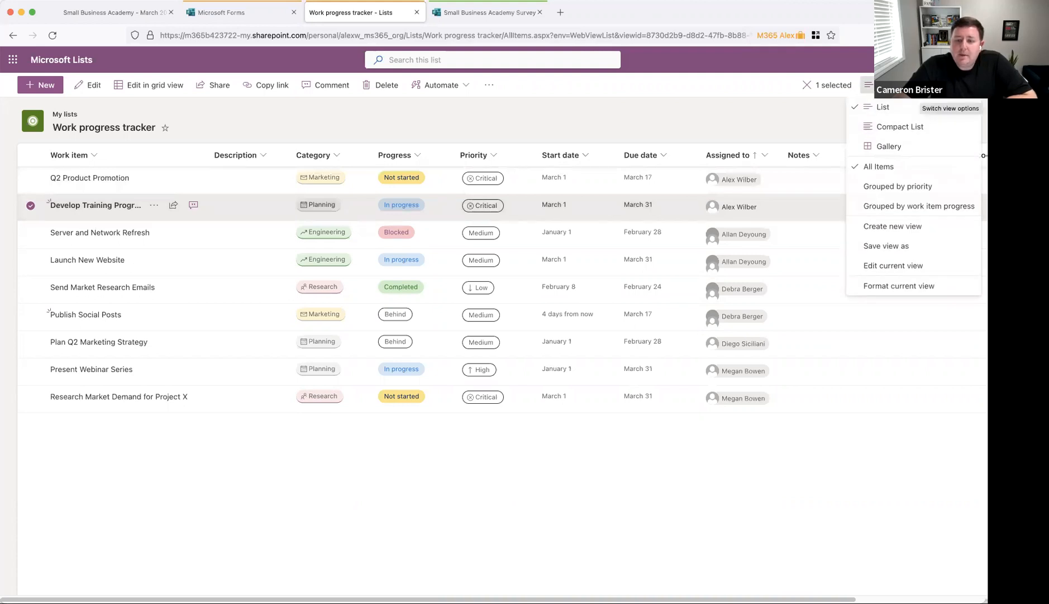
{"action": "left_click", "coordinate": [820, 106]}
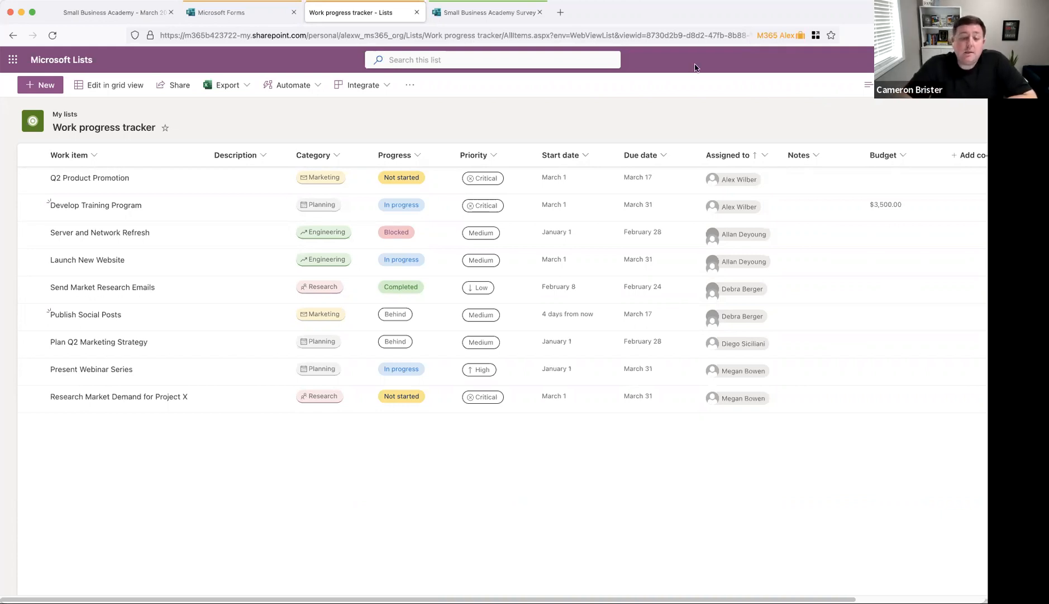
{"action": "left_click", "coordinate": [416, 155]}
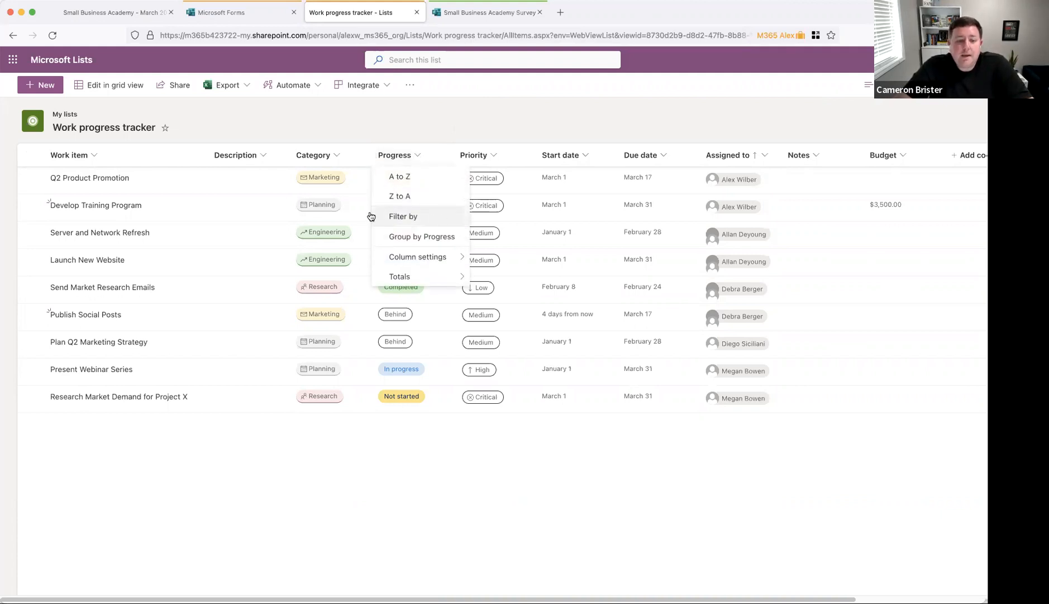
{"action": "left_click", "coordinate": [421, 216]}
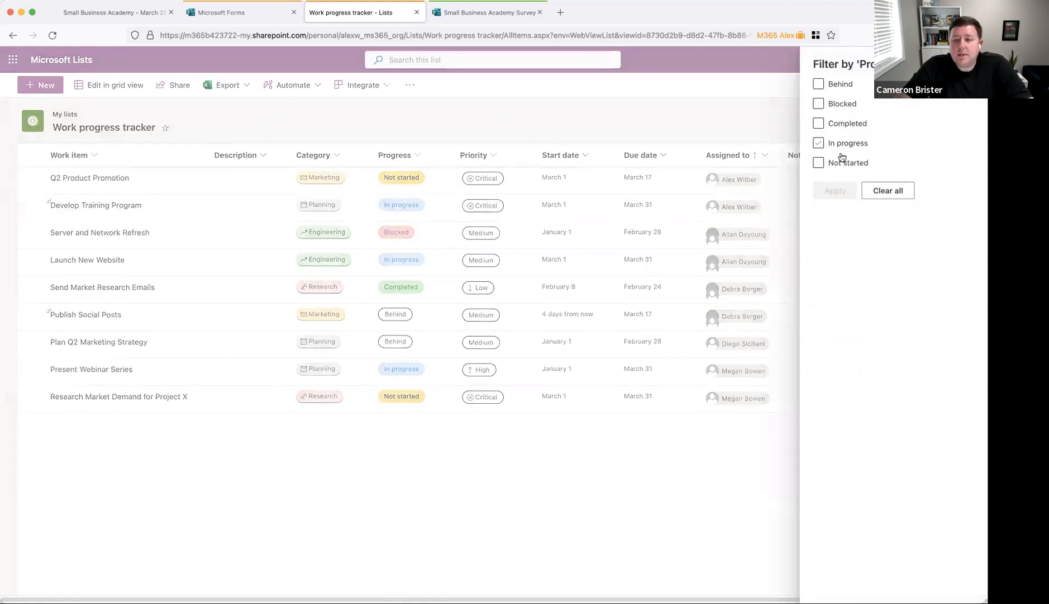
{"action": "left_click", "coordinate": [820, 163]}
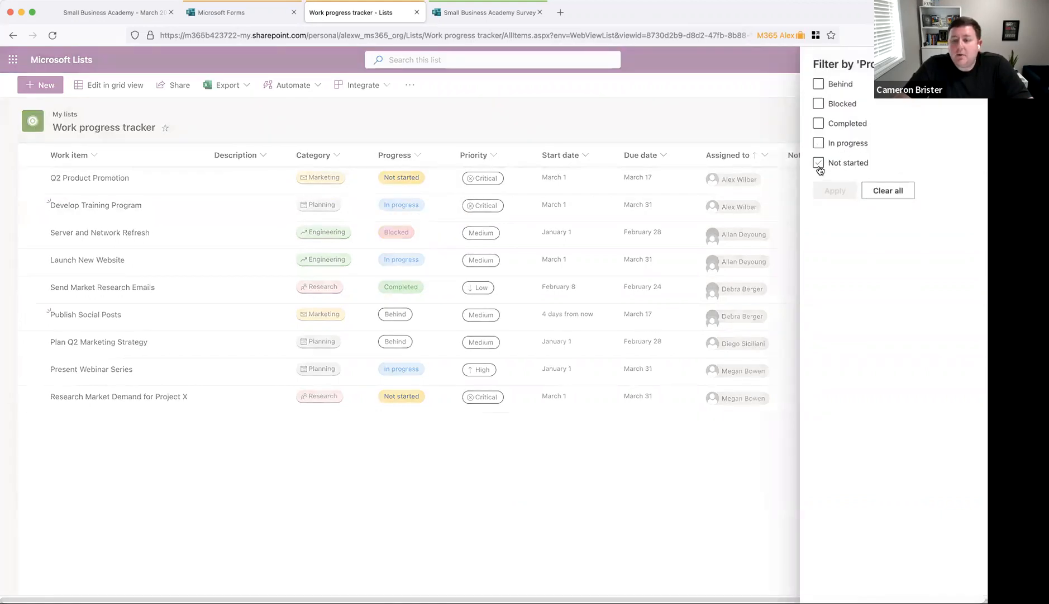
{"action": "left_click", "coordinate": [835, 190]}
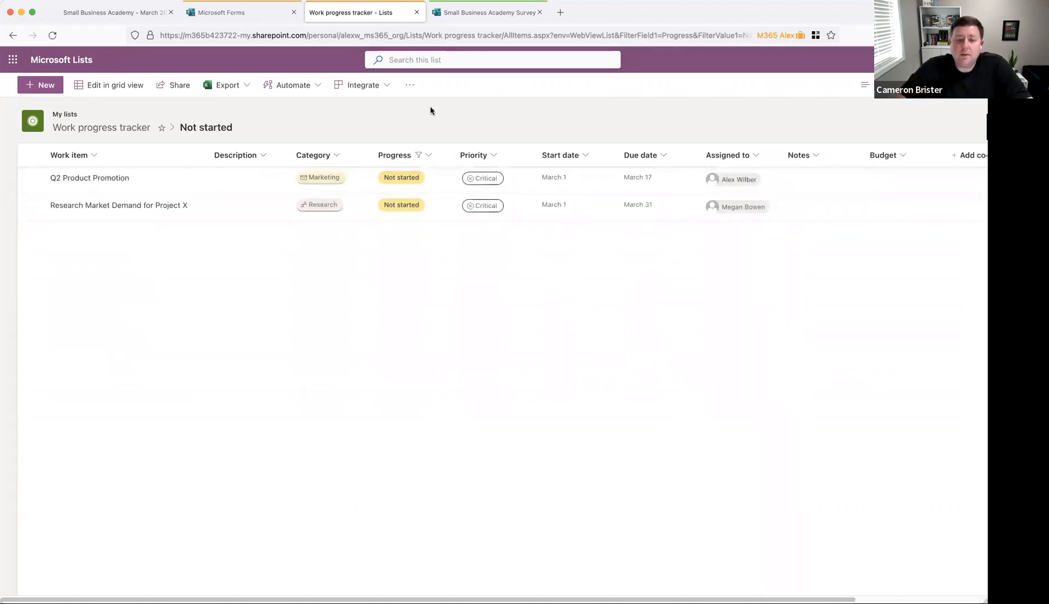
{"action": "left_click", "coordinate": [428, 156]}
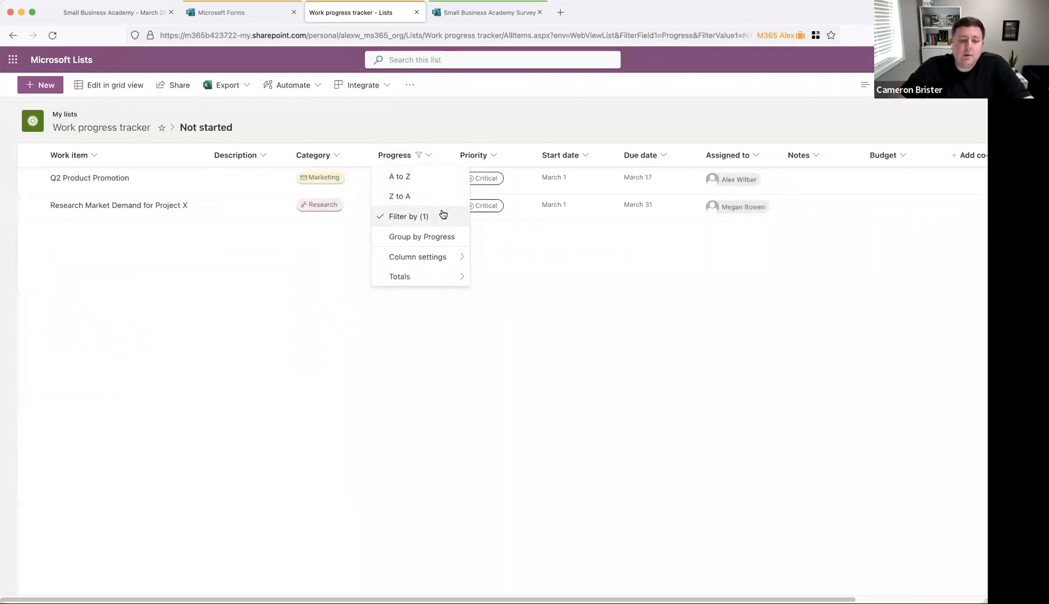
{"action": "left_click", "coordinate": [440, 215]}
{"action": "left_click", "coordinate": [888, 192]}
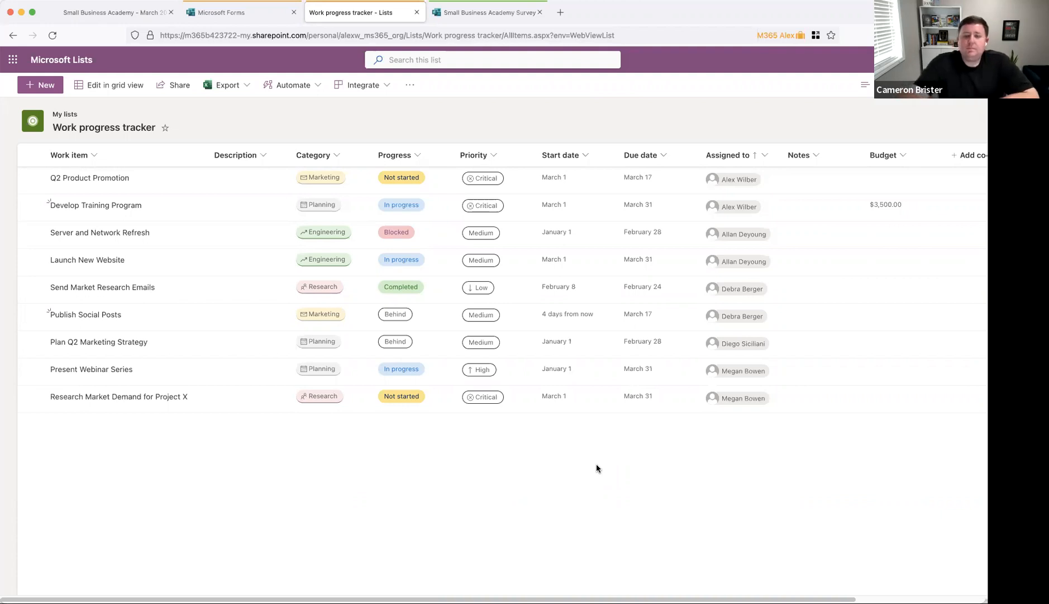
{"action": "left_click", "coordinate": [67, 60]}
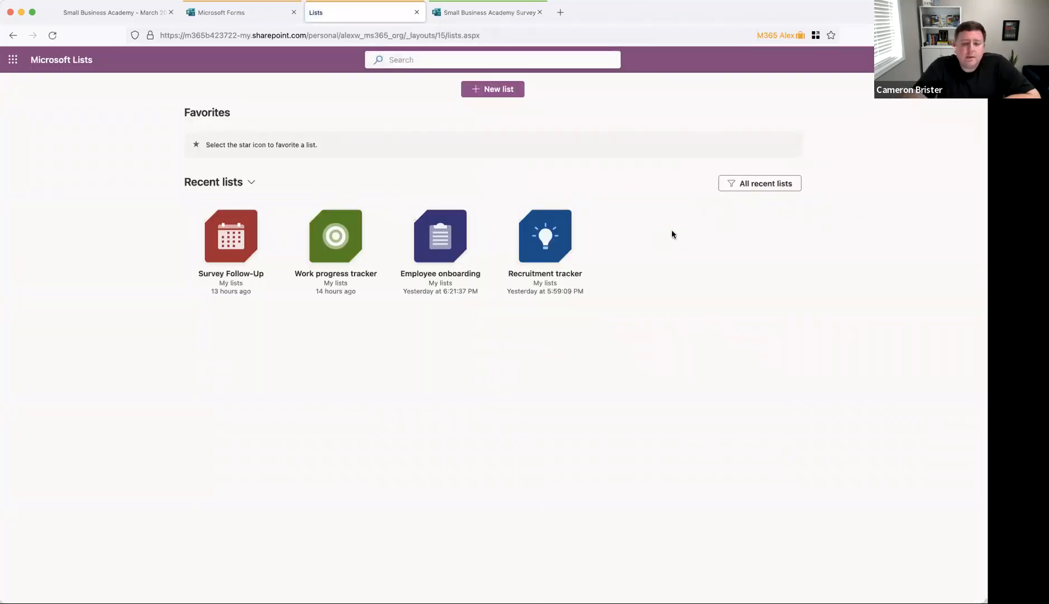
{"action": "left_click", "coordinate": [343, 279]}
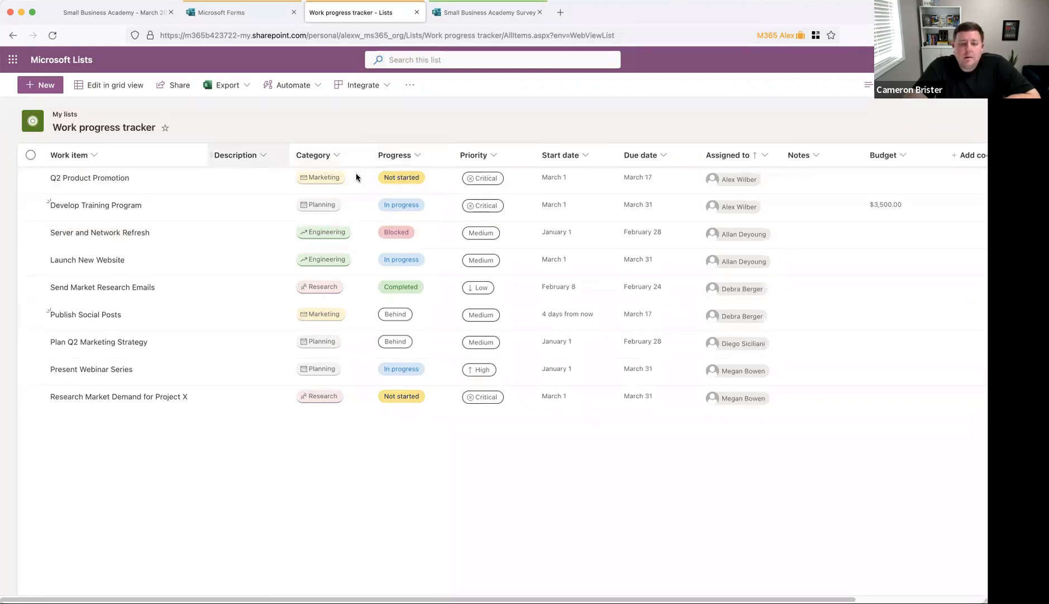
{"action": "scroll", "coordinate": [833, 175], "scroll_direction": "right", "scroll_amount": 3}
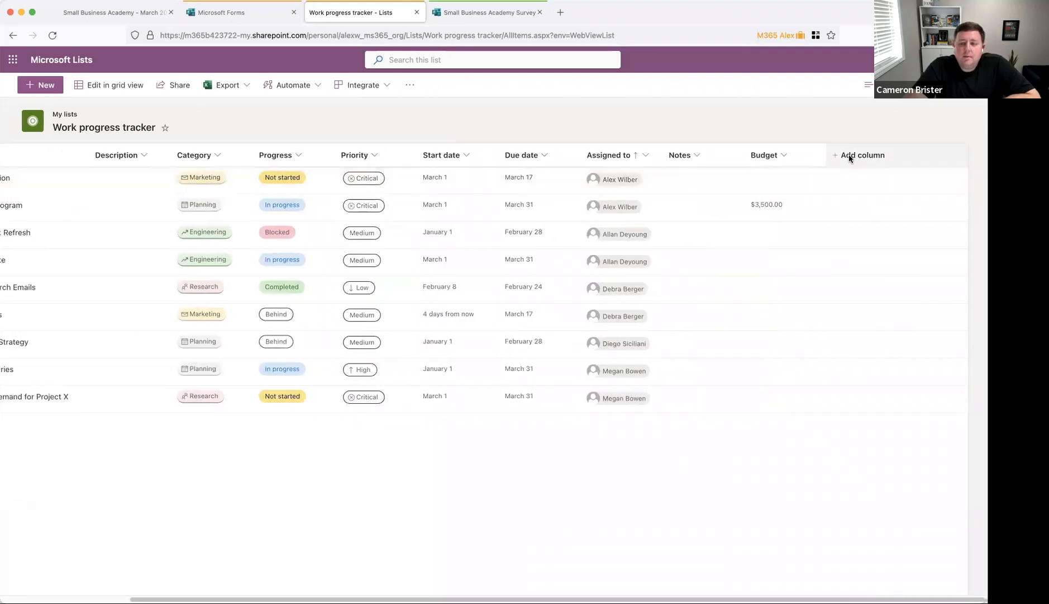
{"action": "left_click", "coordinate": [849, 159]}
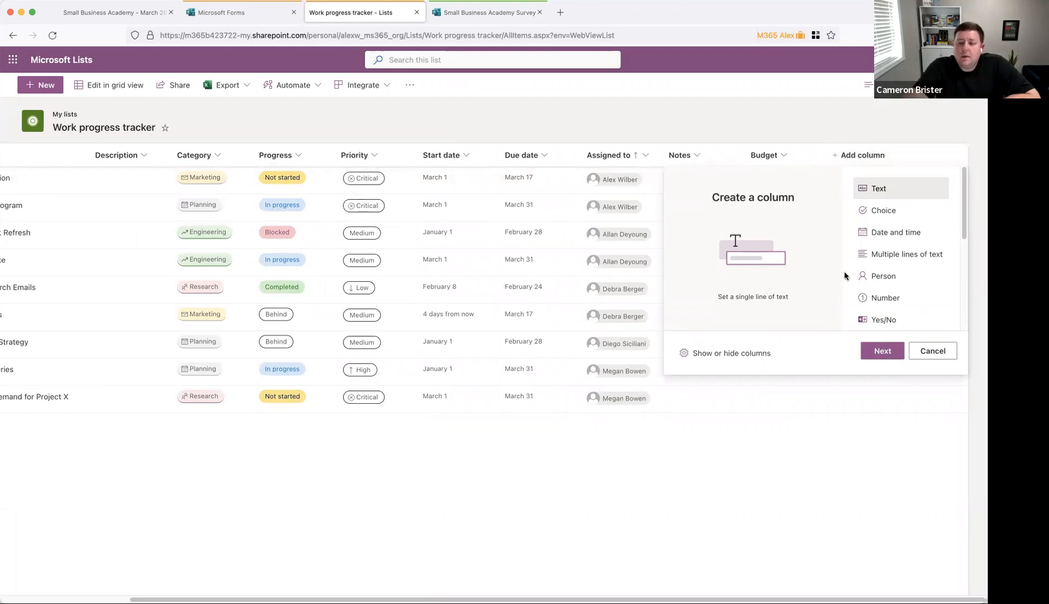
{"action": "scroll", "coordinate": [871, 276], "scroll_direction": "down", "scroll_amount": 3}
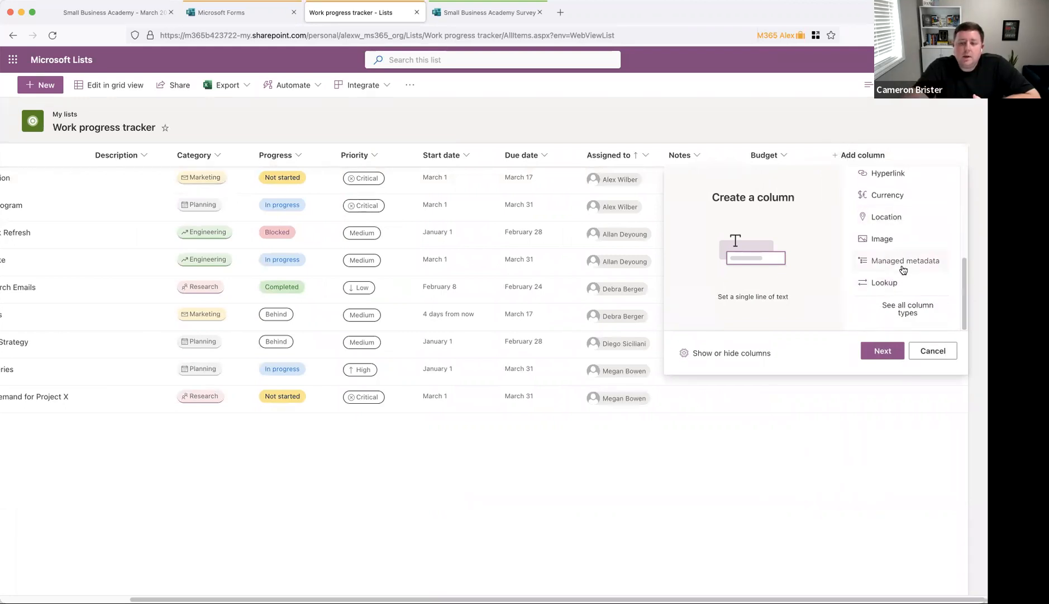
{"action": "scroll", "coordinate": [903, 246], "scroll_direction": "up", "scroll_amount": 2}
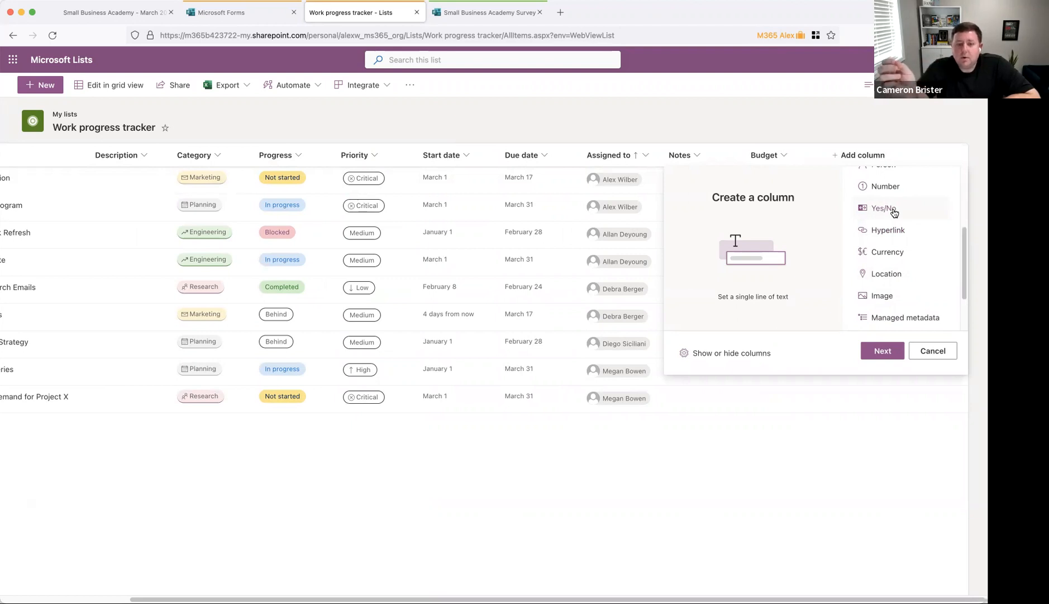
{"action": "left_click", "coordinate": [660, 451]}
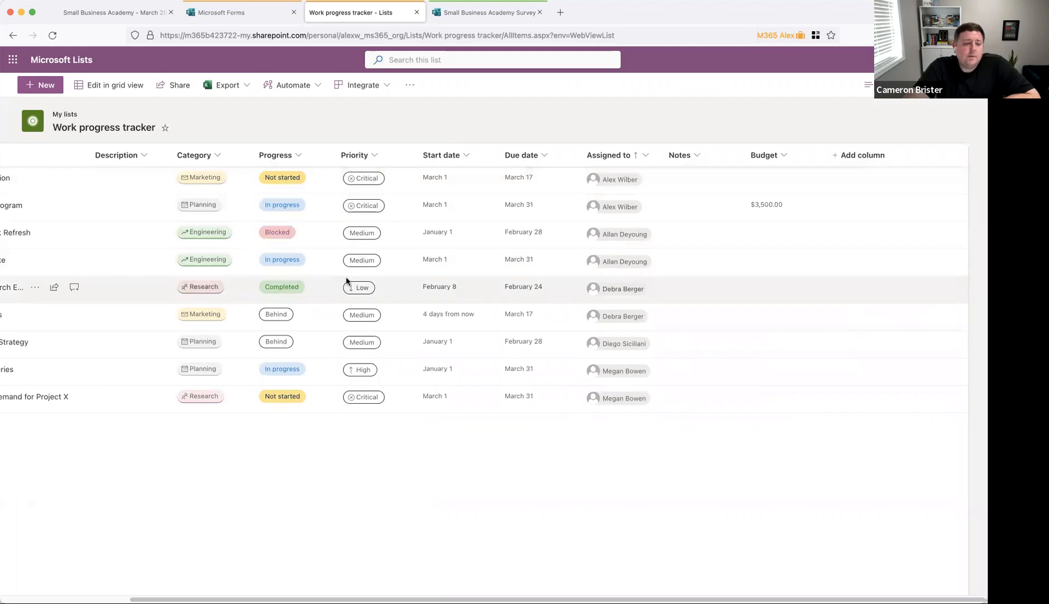
Step: Select and clear the Send Market Research Emails row, then go back to the Lists home page
{"action": "left_click", "coordinate": [317, 295]}
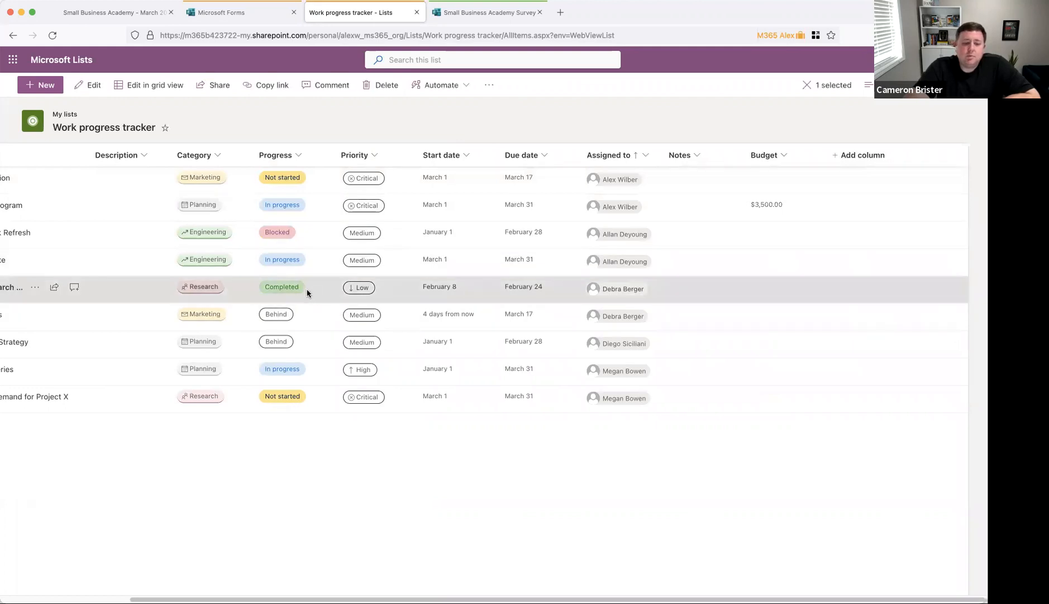
{"action": "scroll", "coordinate": [363, 244], "scroll_direction": "left", "scroll_amount": 5}
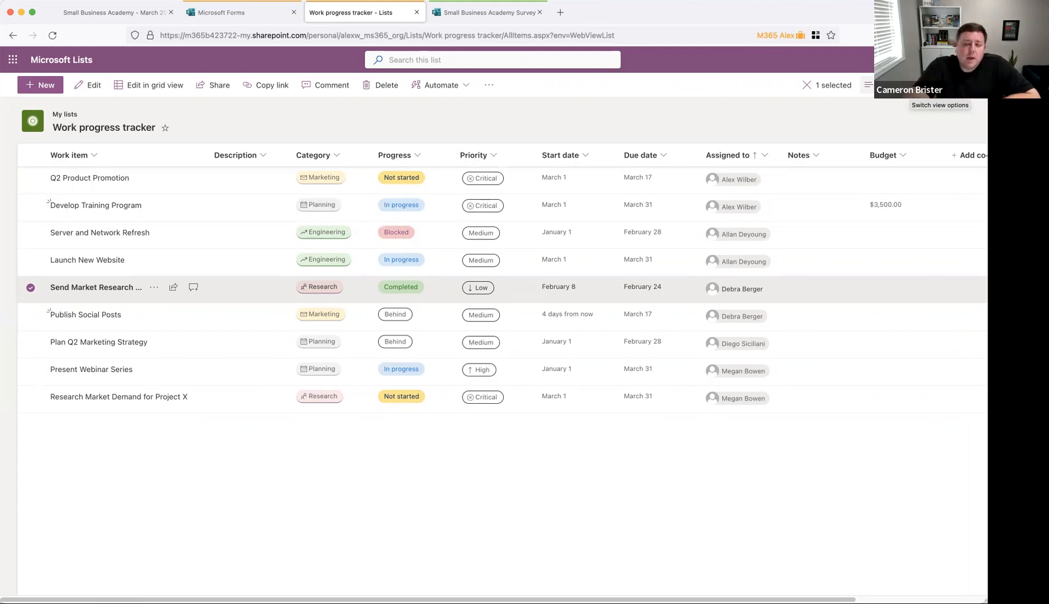
{"action": "left_click", "coordinate": [616, 125]}
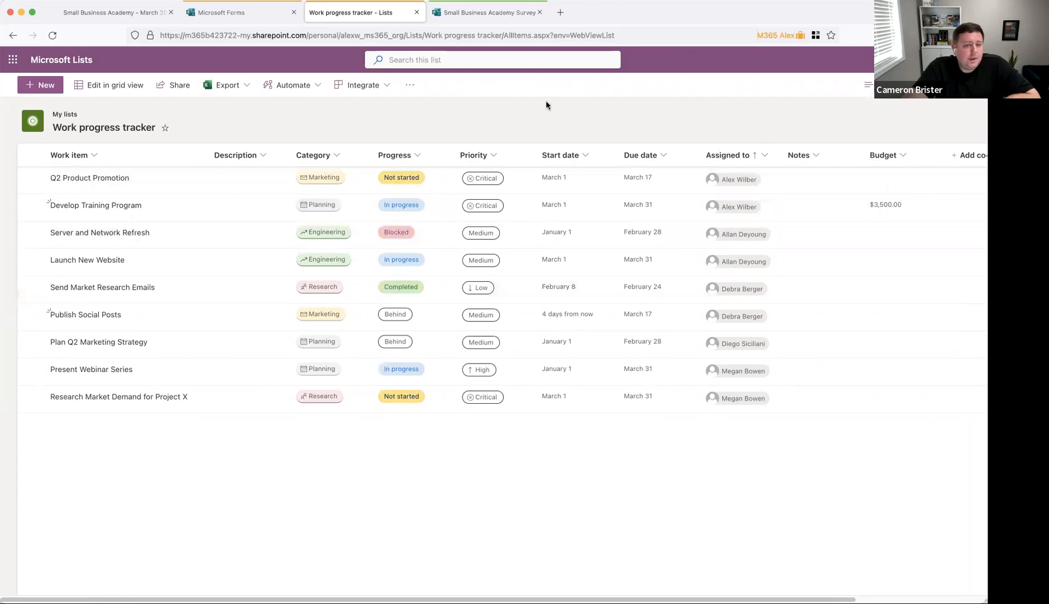
{"action": "left_click", "coordinate": [85, 64]}
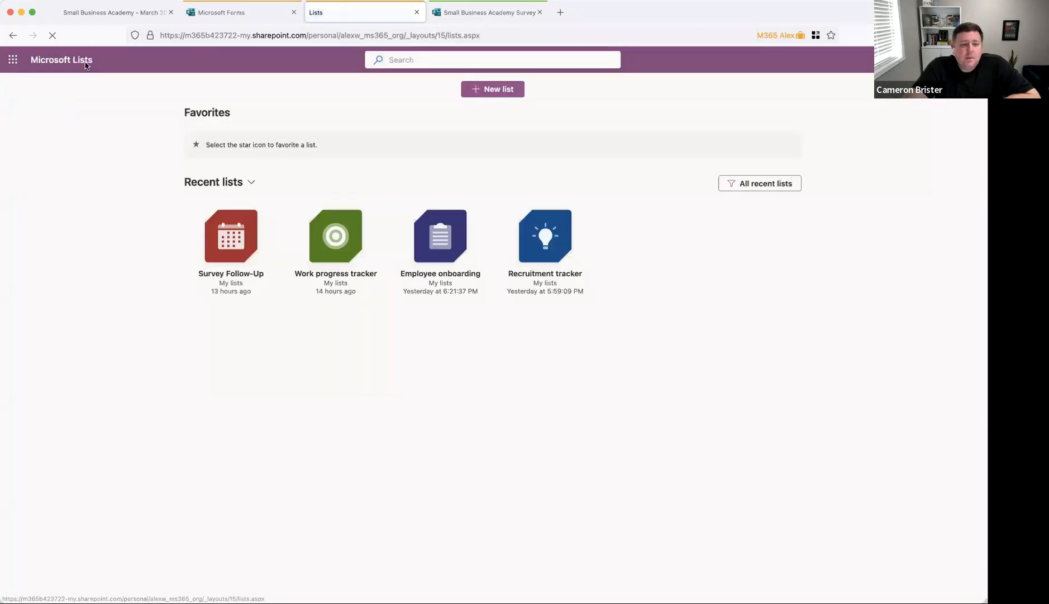
Step: Switch to the presentation PDF and advance to page 8, the Lists login slide
{"action": "left_click", "coordinate": [146, 12]}
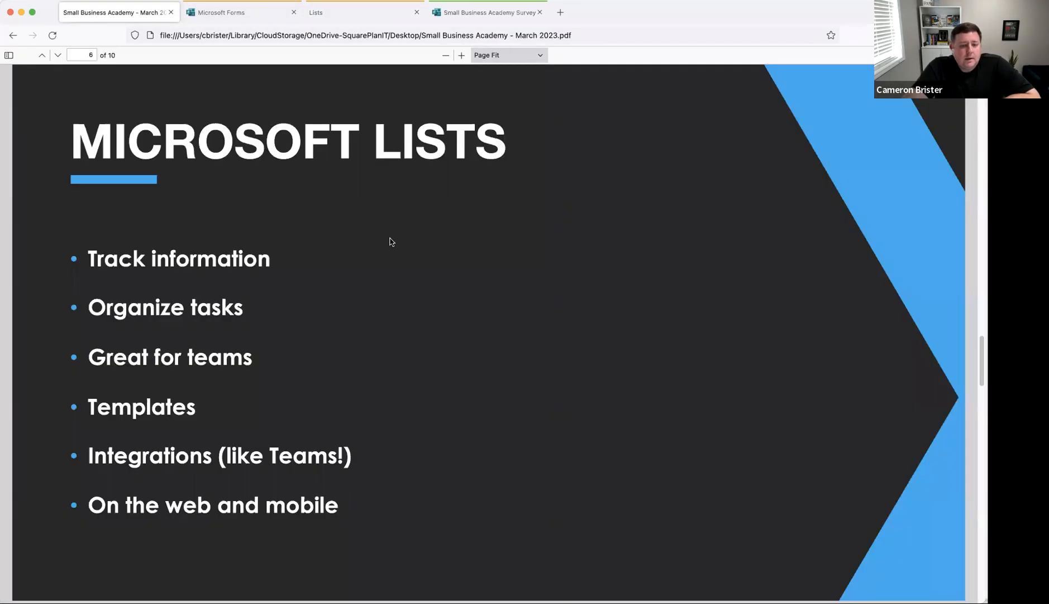
{"action": "key", "text": "Right"}
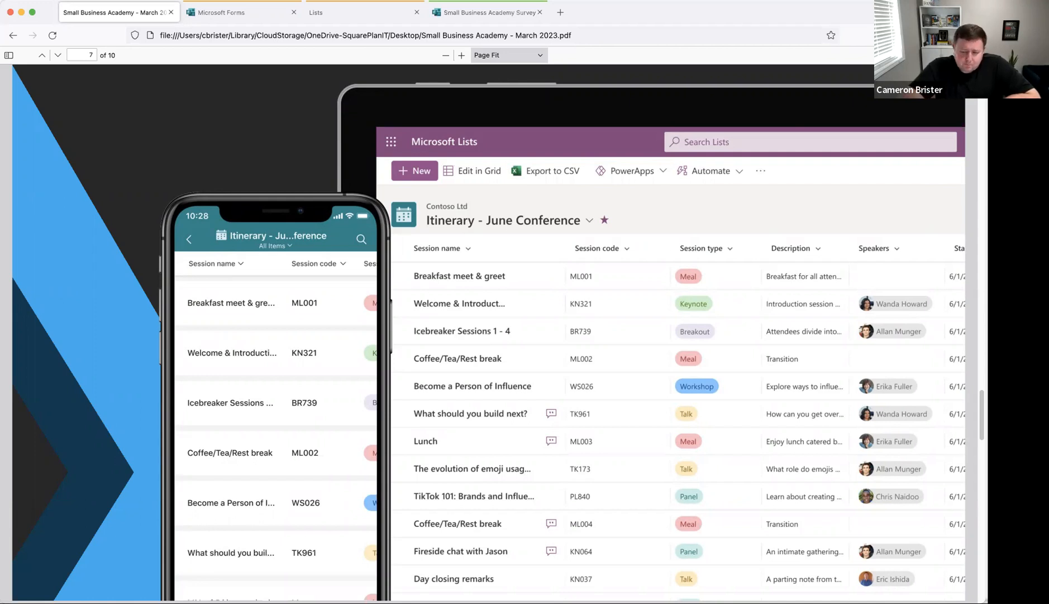
{"action": "key", "text": "Right"}
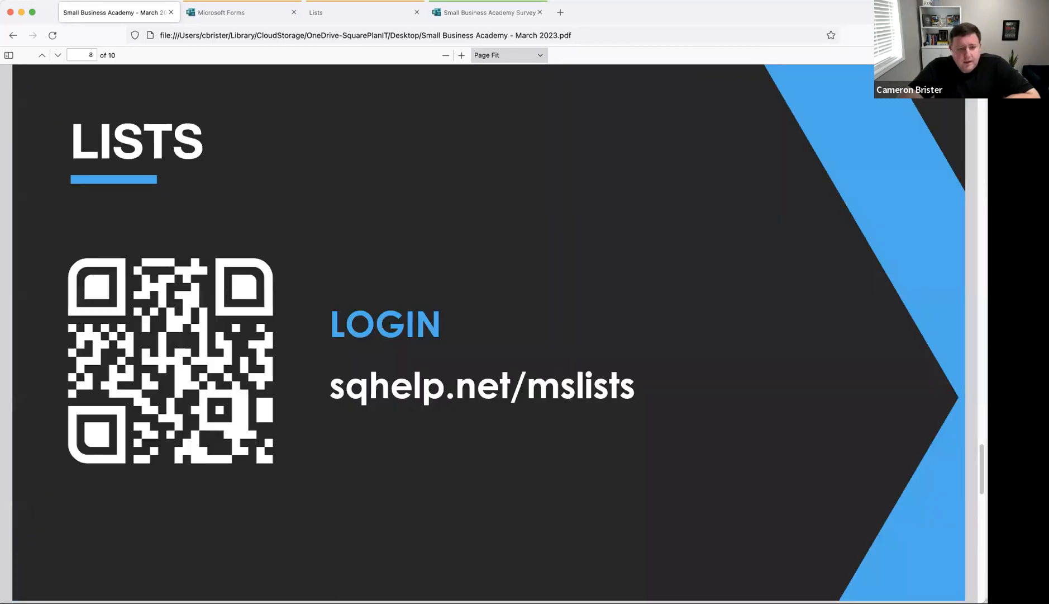